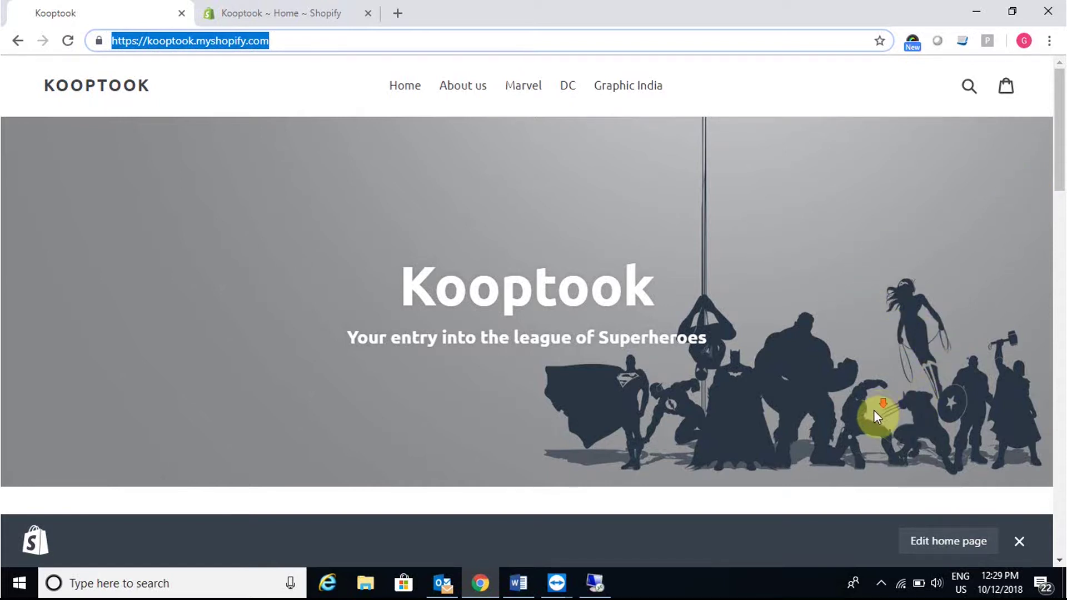
- Log out of the current customer account from the footer's Account page
scroll(873, 410, down, 15)
scroll(870, 427, down, 1)
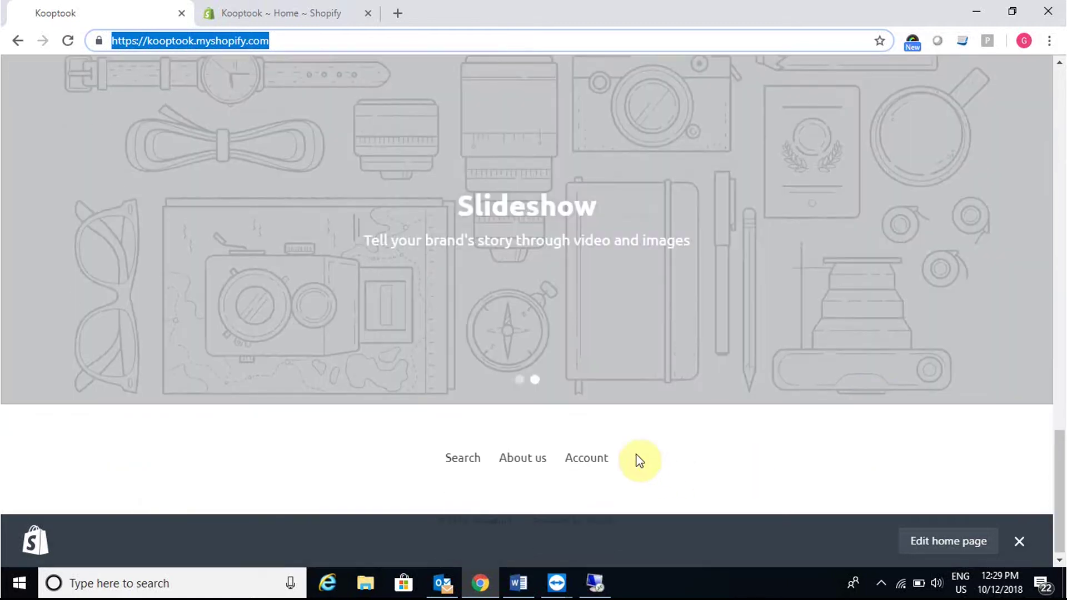
click(590, 453)
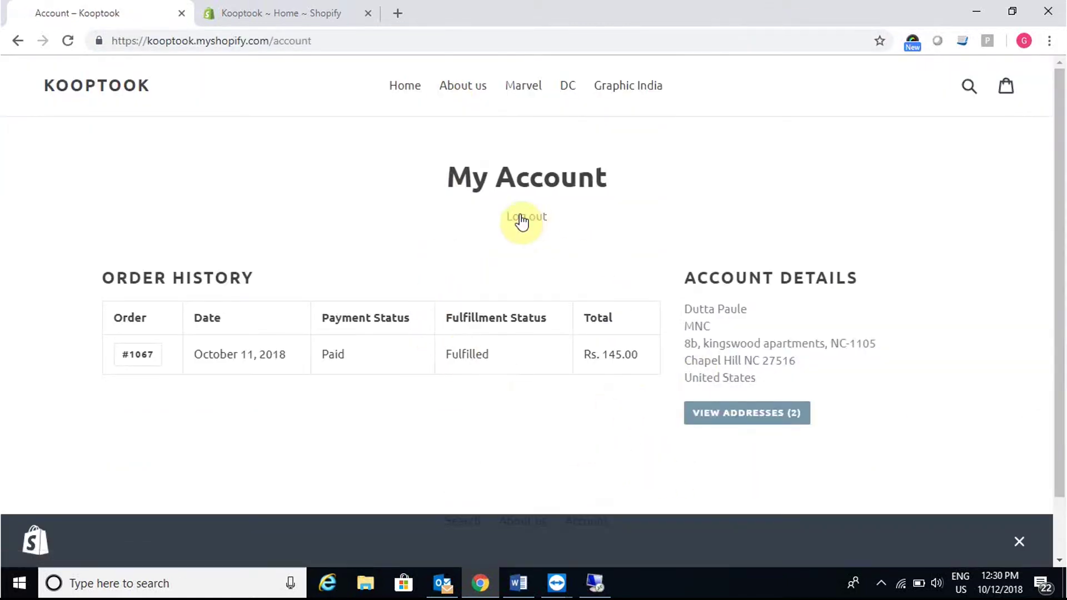
click(522, 218)
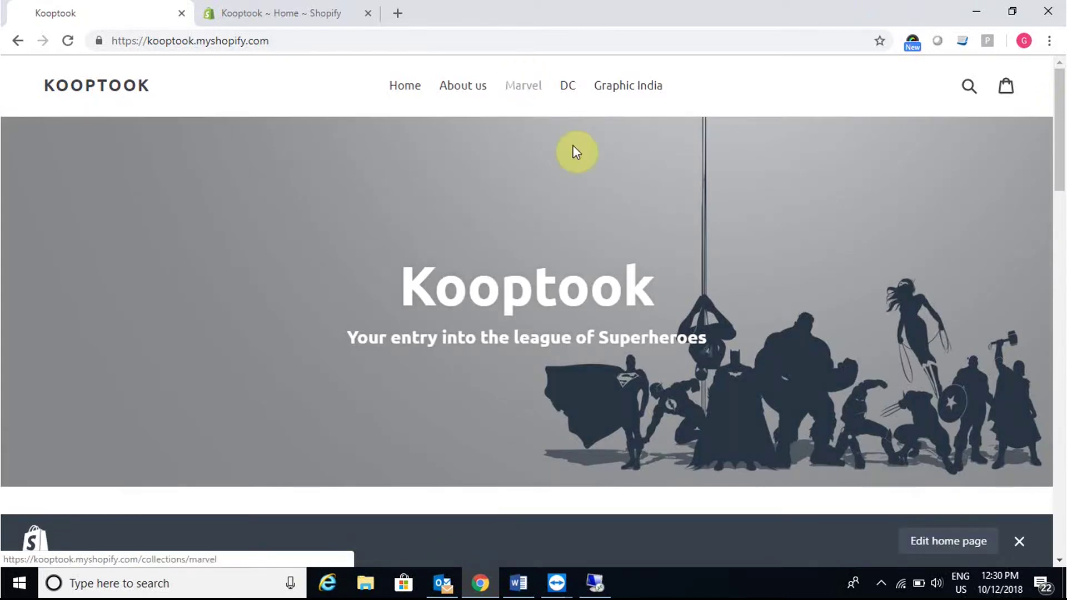
- Open the customer login page through the footer Account link
scroll(748, 322, down, 15)
scroll(631, 472, down, 3)
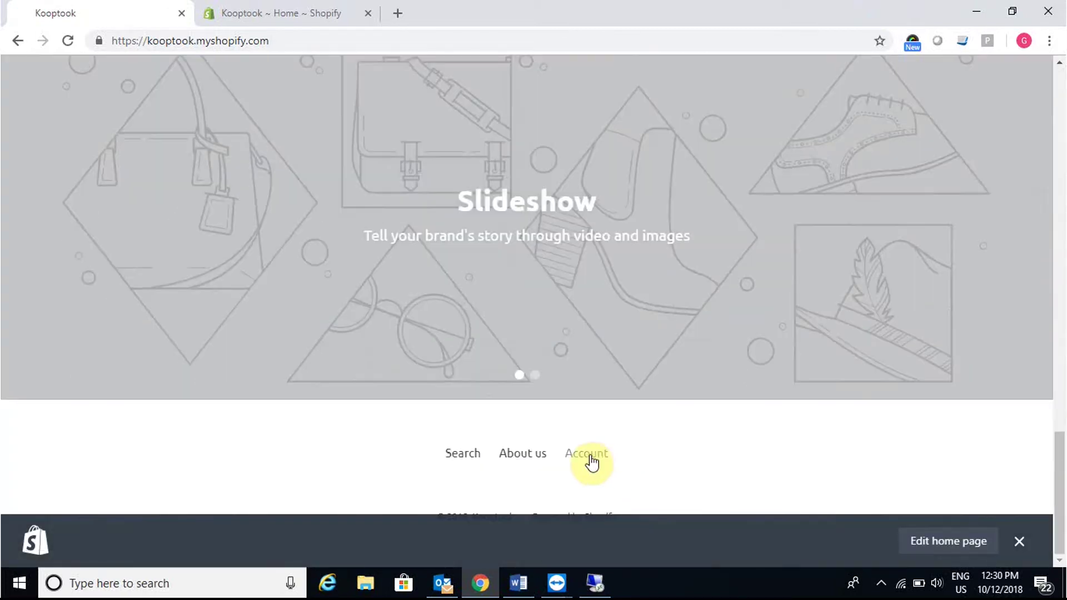
click(589, 452)
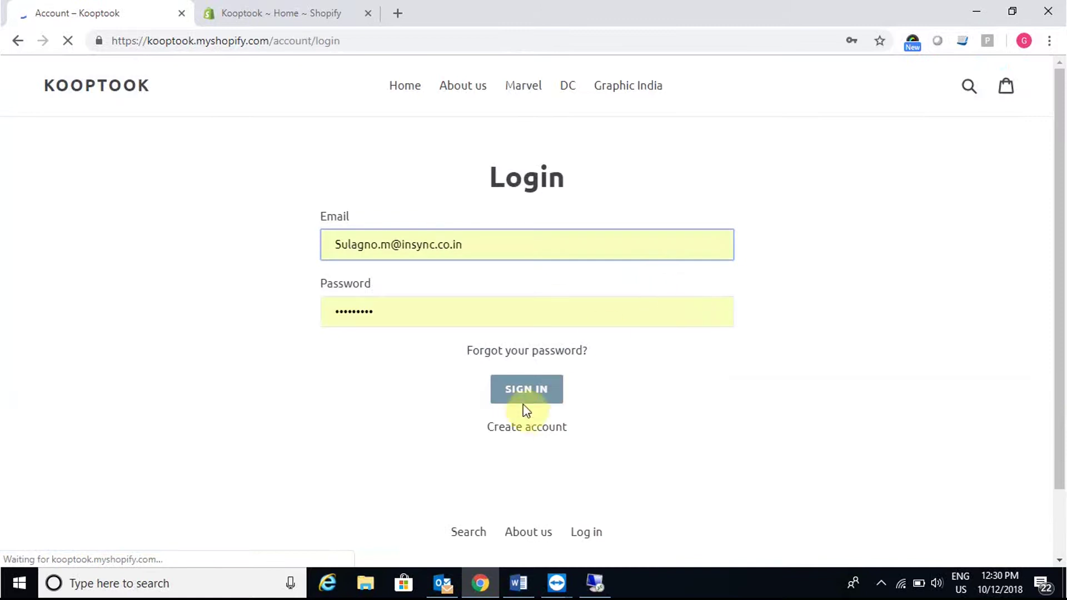
- Open the Create Account form and enter the customer's first and last name
click(512, 429)
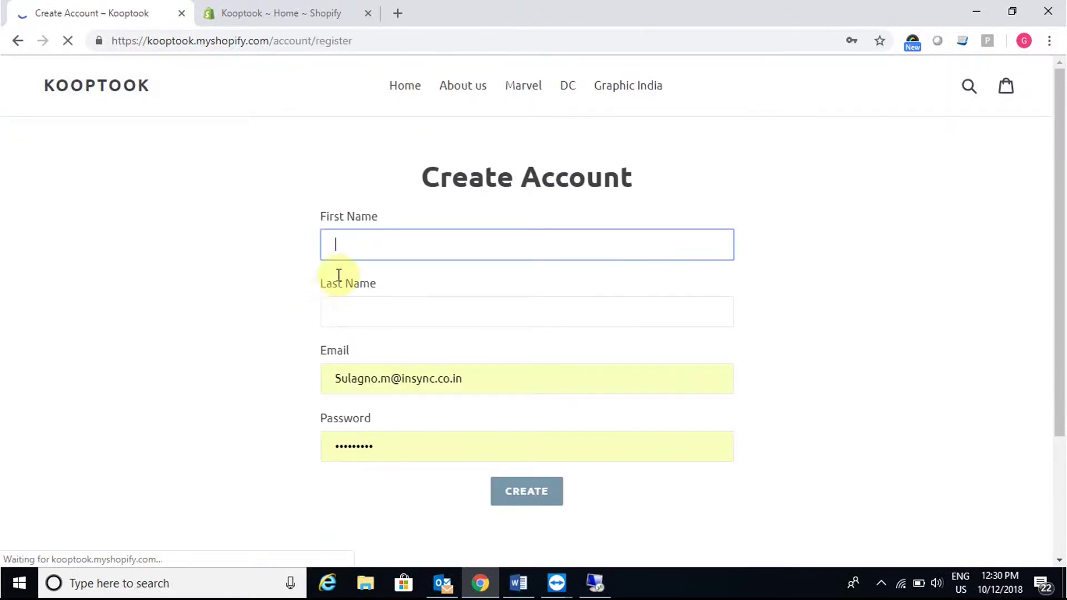
click(352, 245)
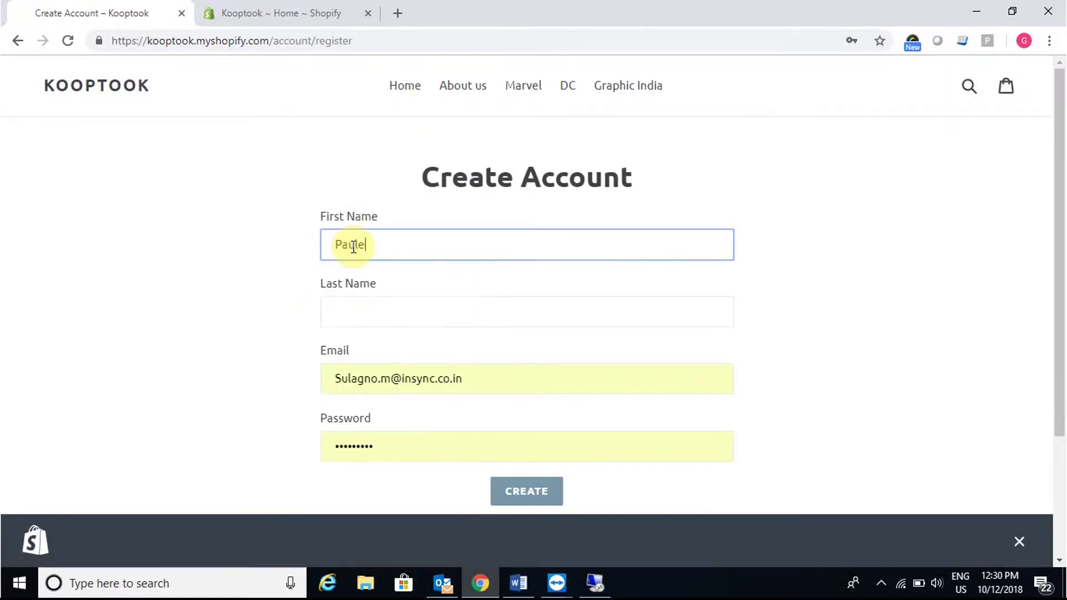
click(339, 311)
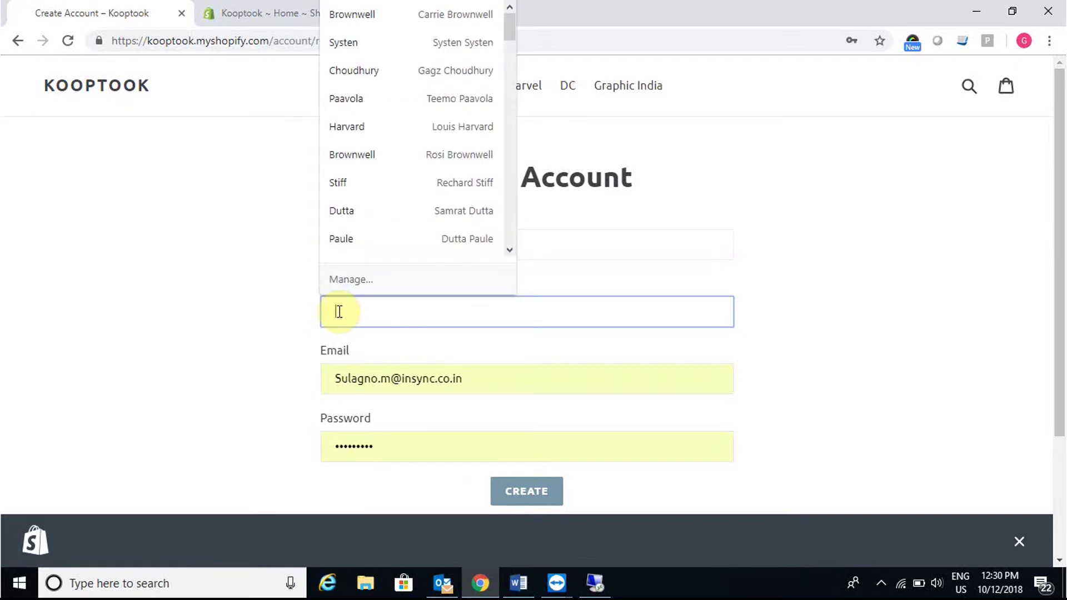
- Replace the prefilled e-mail and password with the new customer's, then submit the registration
triple_click(502, 385)
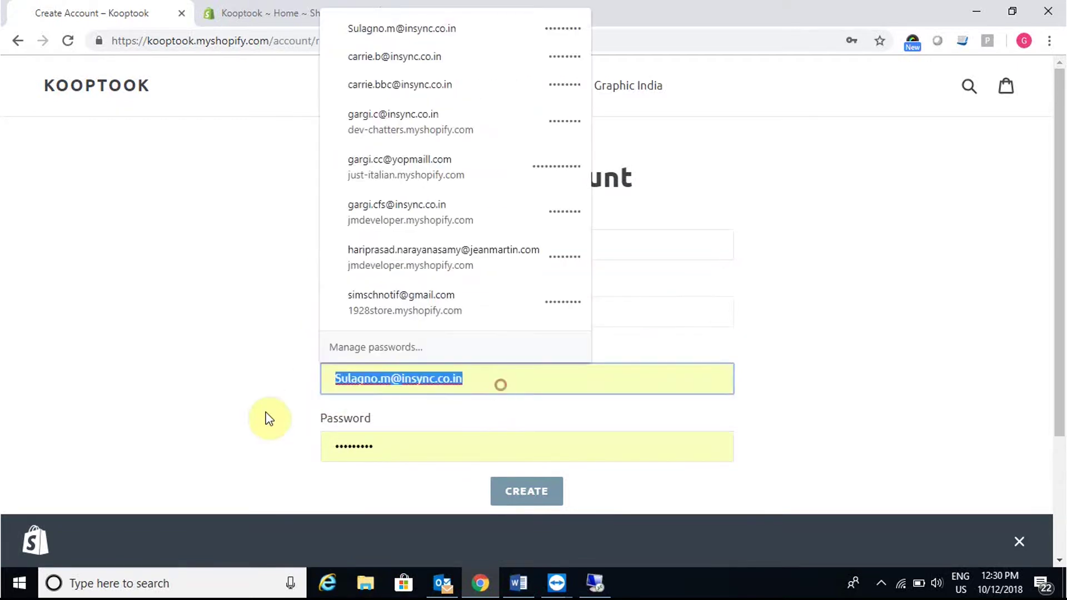
key(BackSpace)
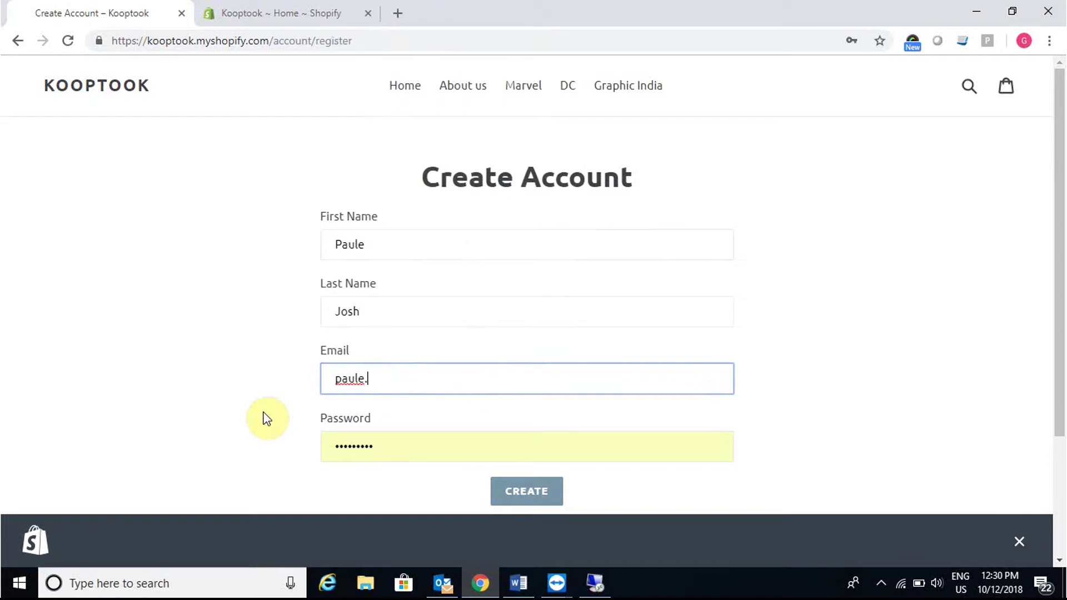
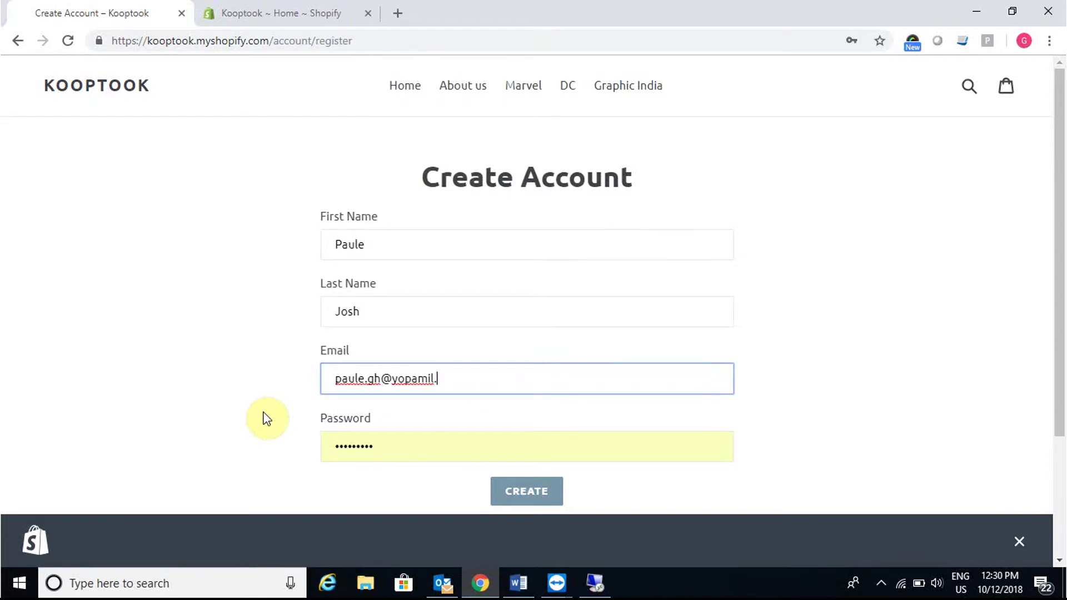
triple_click(388, 445)
key(BackSpace)
text(password)
key(Return)
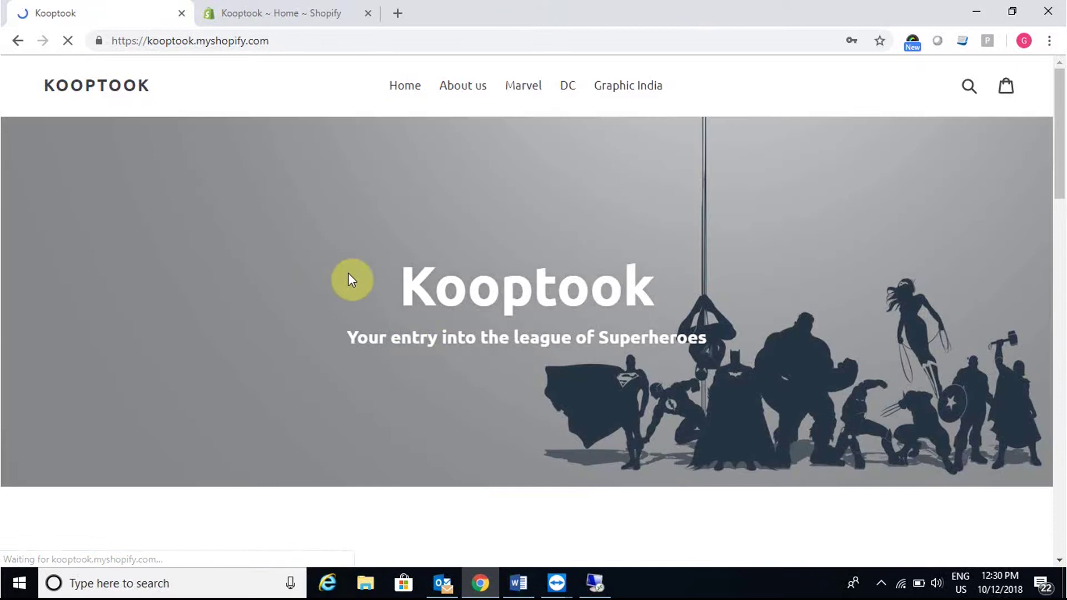
- Go to the account's saved addresses and reveal the Add a New Address form
scroll(350, 278, down, 15)
scroll(507, 362, down, 5)
click(591, 462)
click(733, 322)
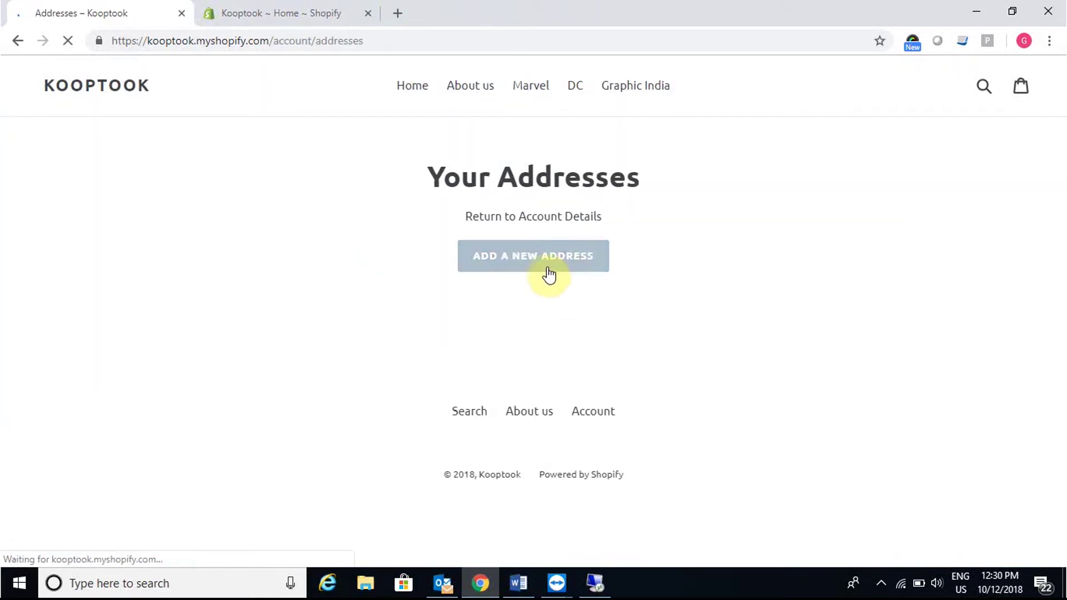
click(545, 269)
- Fill in the customer's name, company and address, mark it default, and save it
click(322, 377)
click(633, 391)
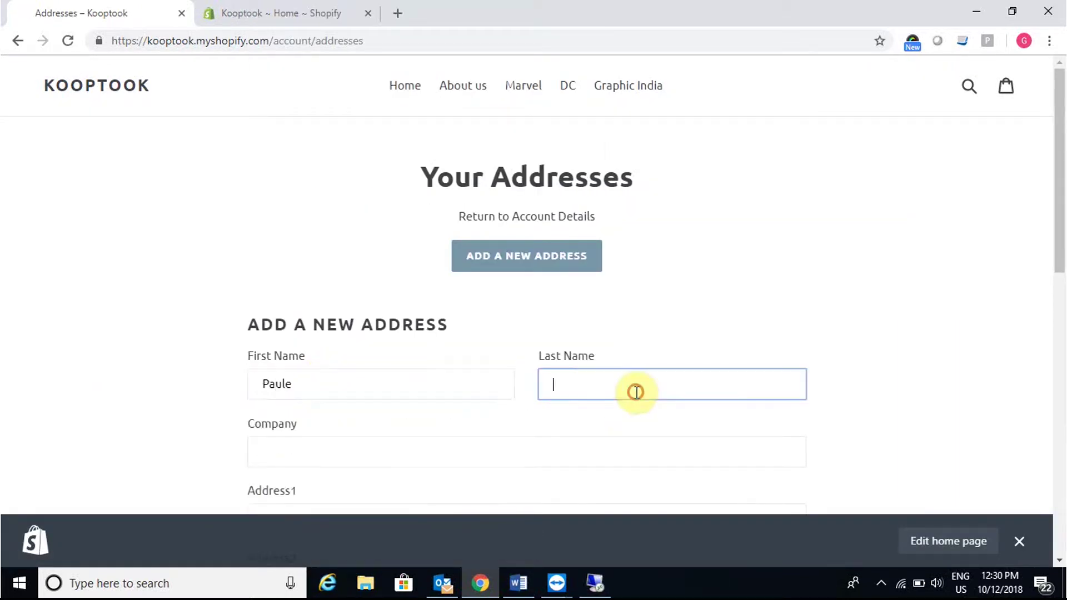
click(379, 449)
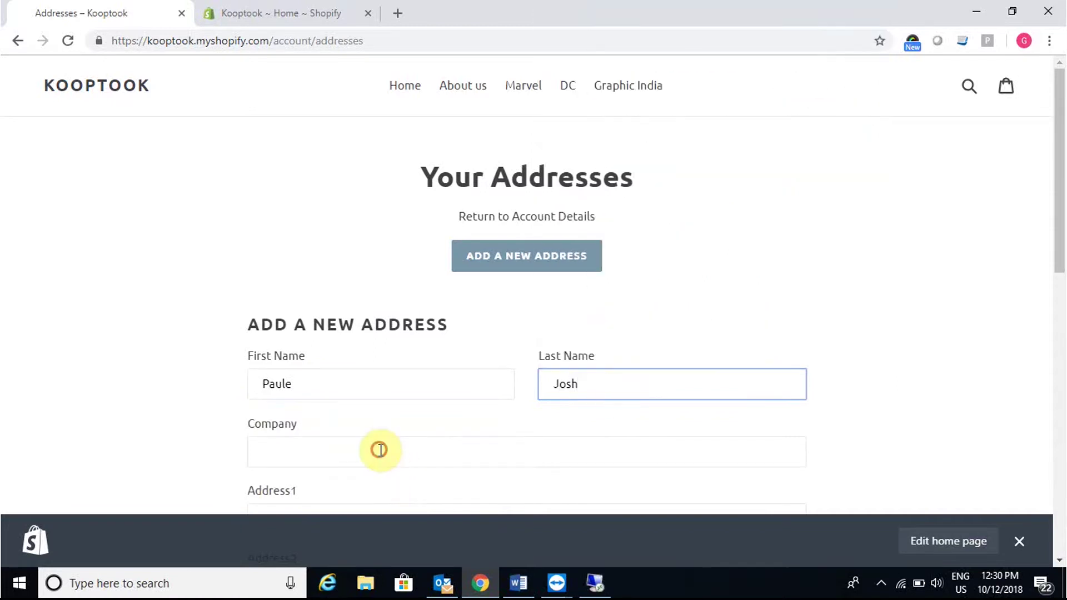
click(301, 199)
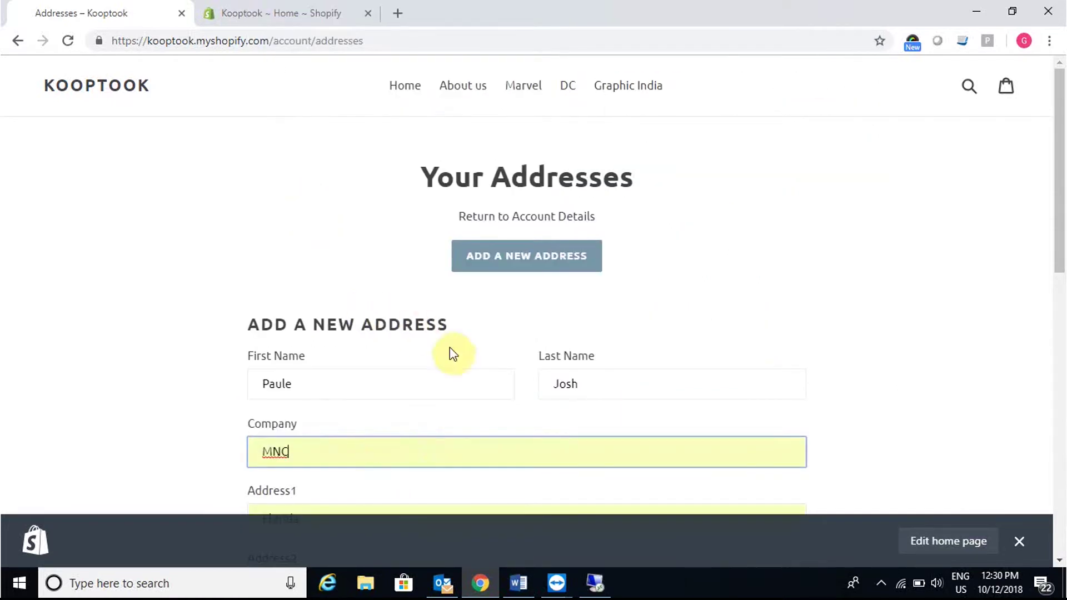
scroll(357, 293, down, 9)
click(252, 349)
click(284, 389)
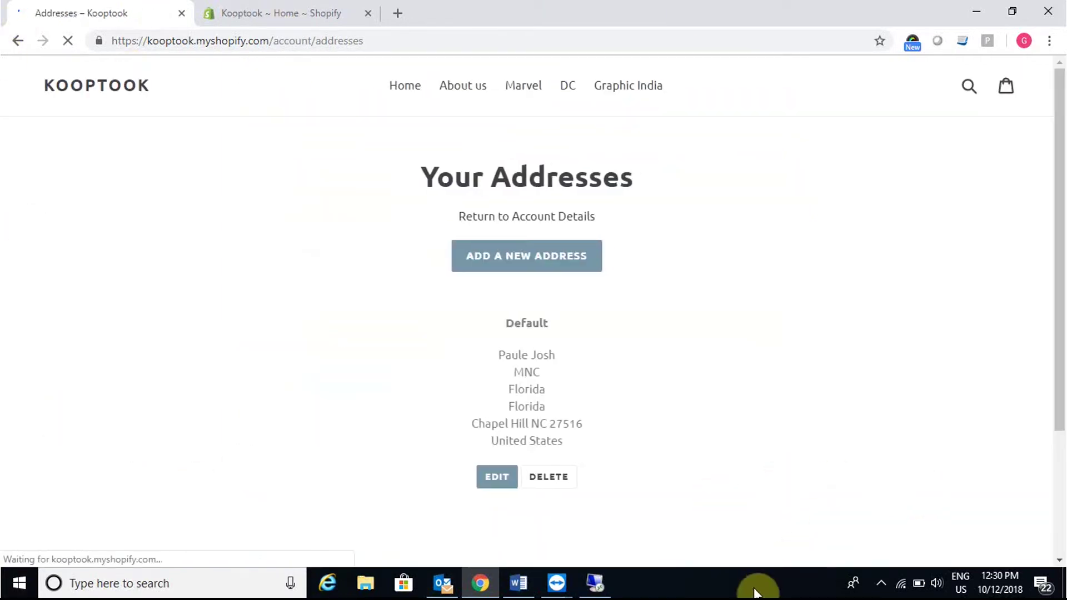
- Launch the Customer Add sync under NavShopify_new_connection, then hide the Sync Panel
click(595, 585)
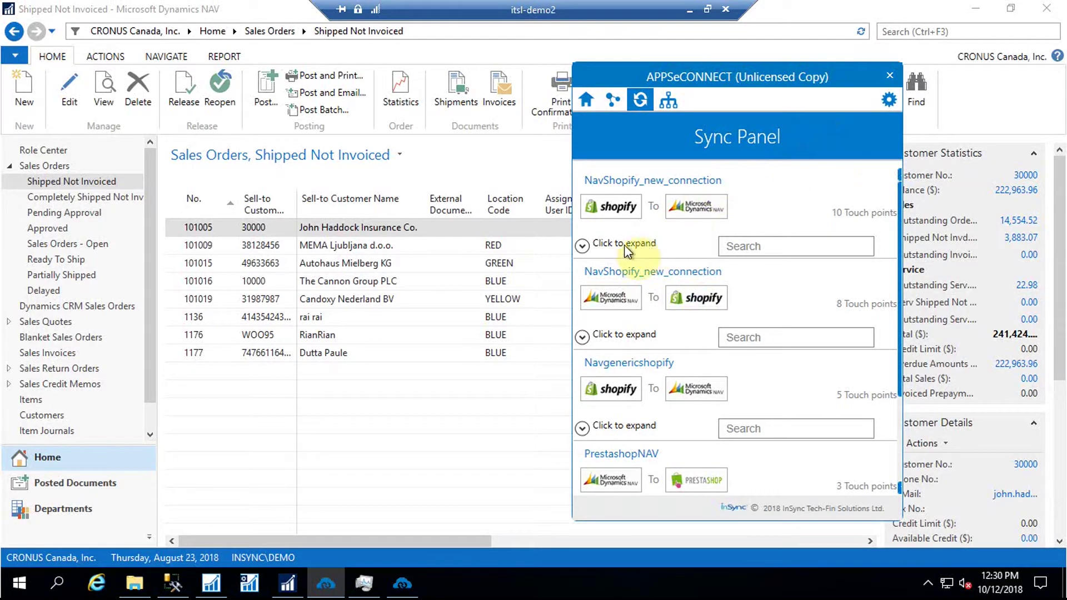
click(583, 248)
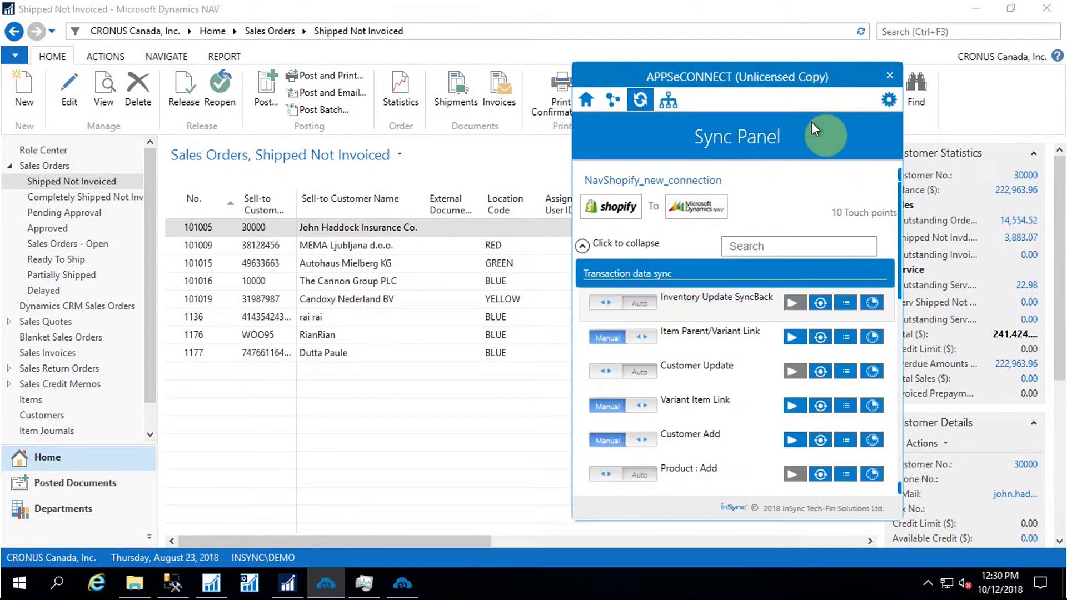
drag(648, 74, 532, 58)
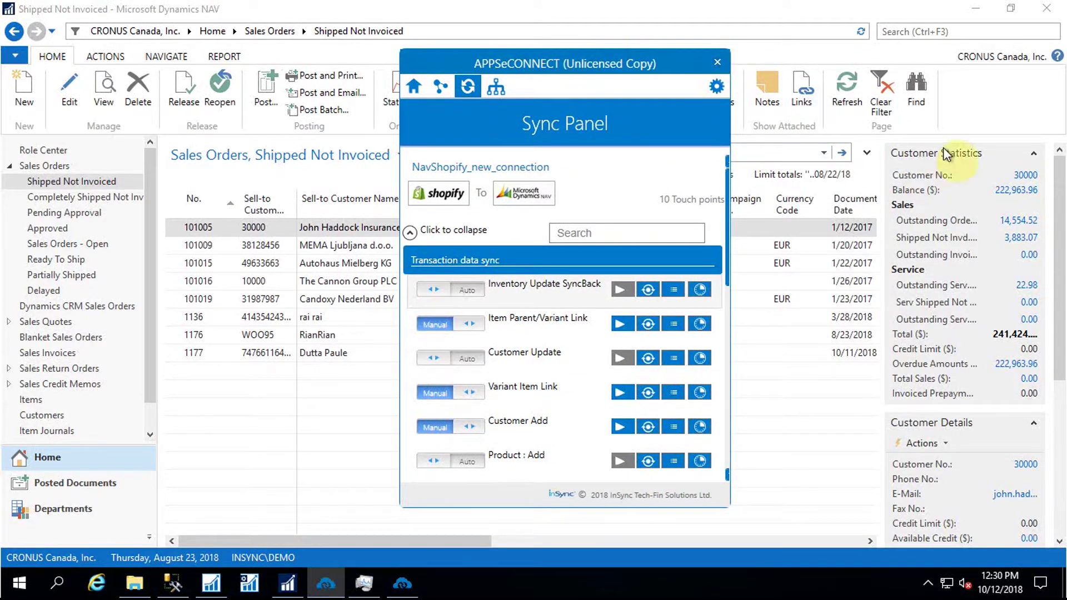
click(618, 426)
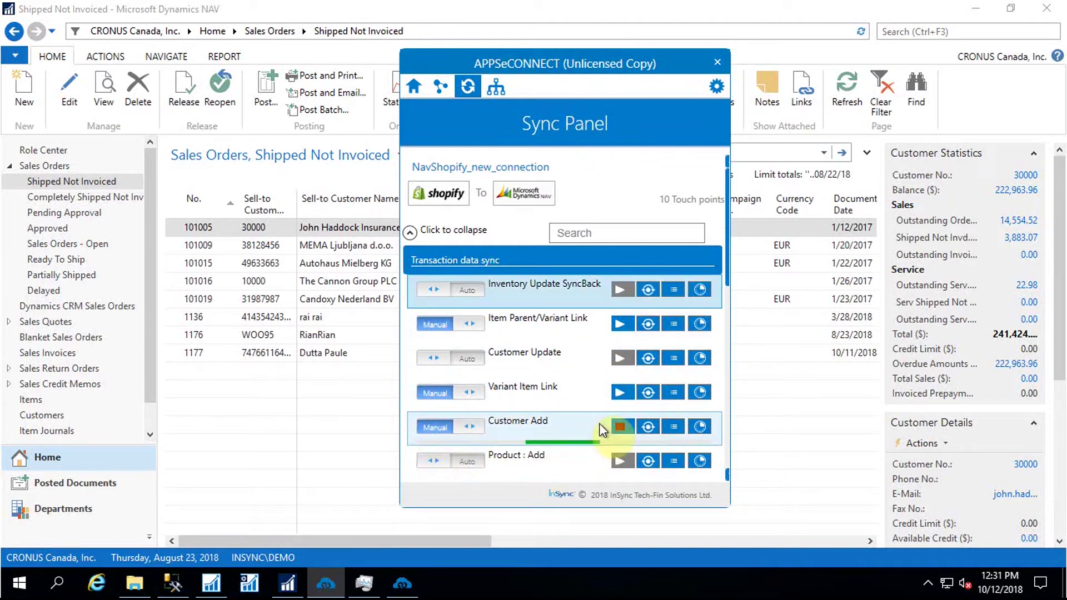
click(323, 170)
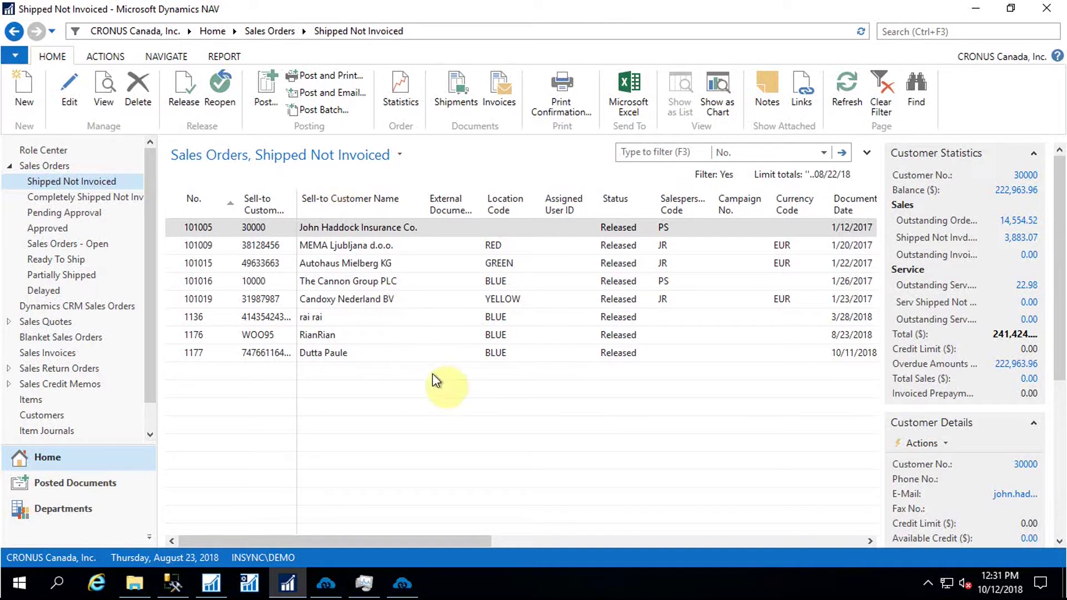
- Open the Customers list by searching 'cus'
mouse_move(673, 2)
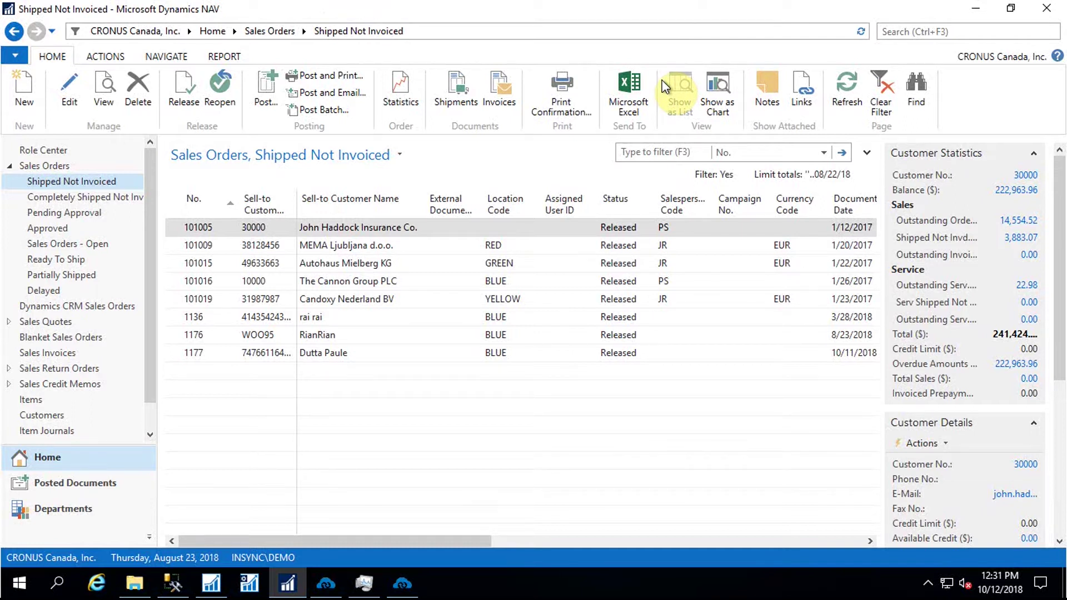
click(340, 588)
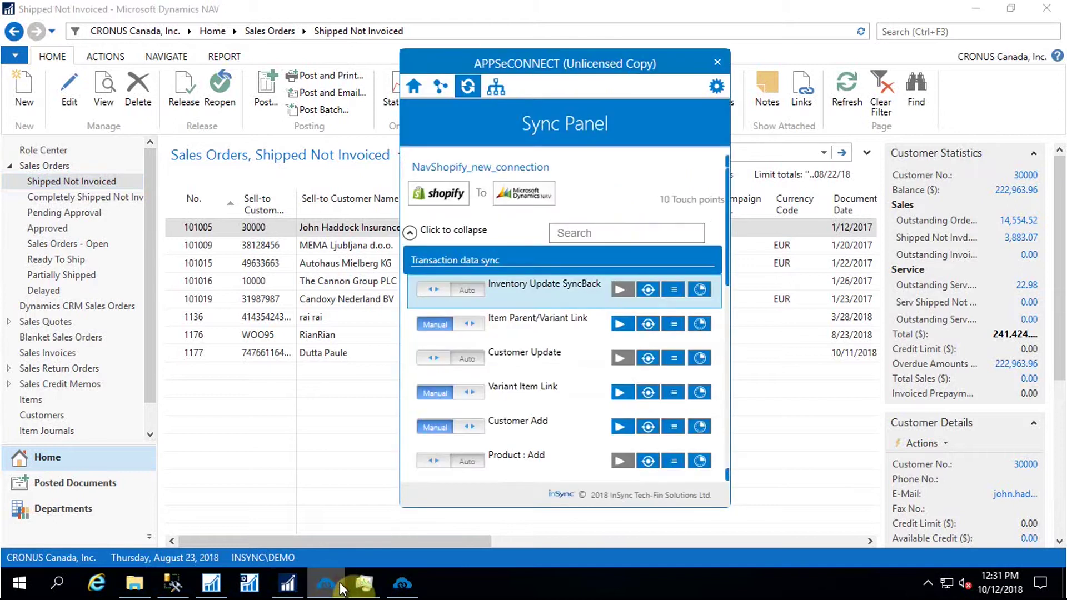
click(300, 186)
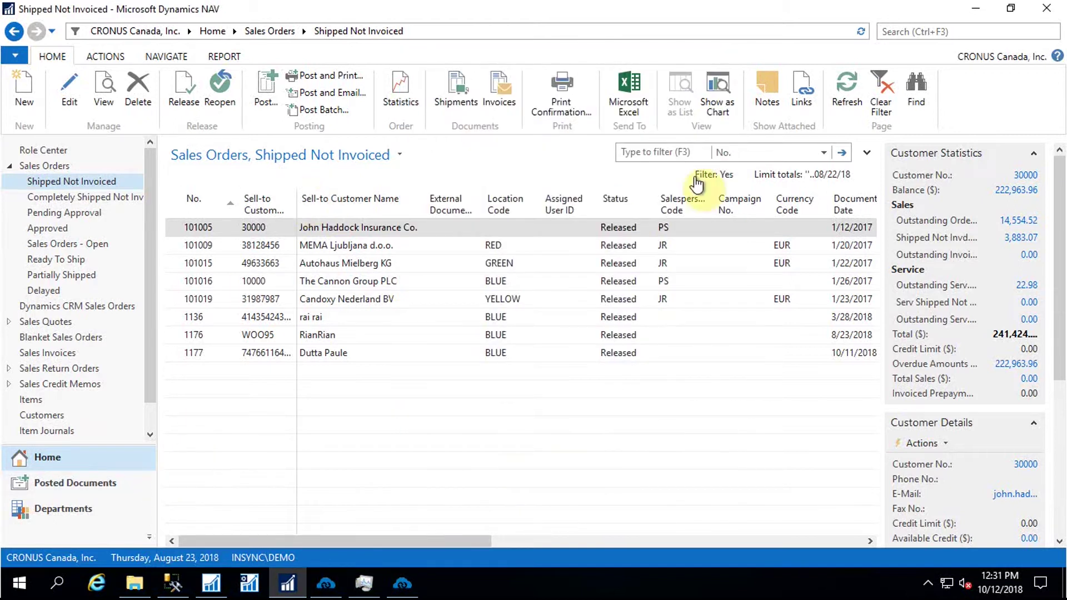
click(935, 31)
text(cus)
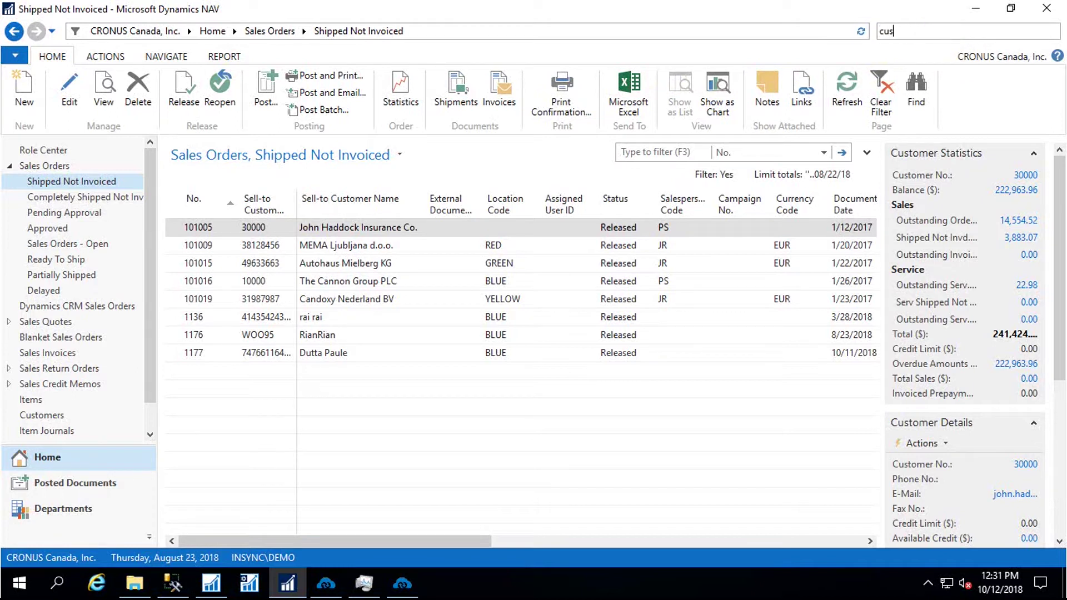
click(708, 47)
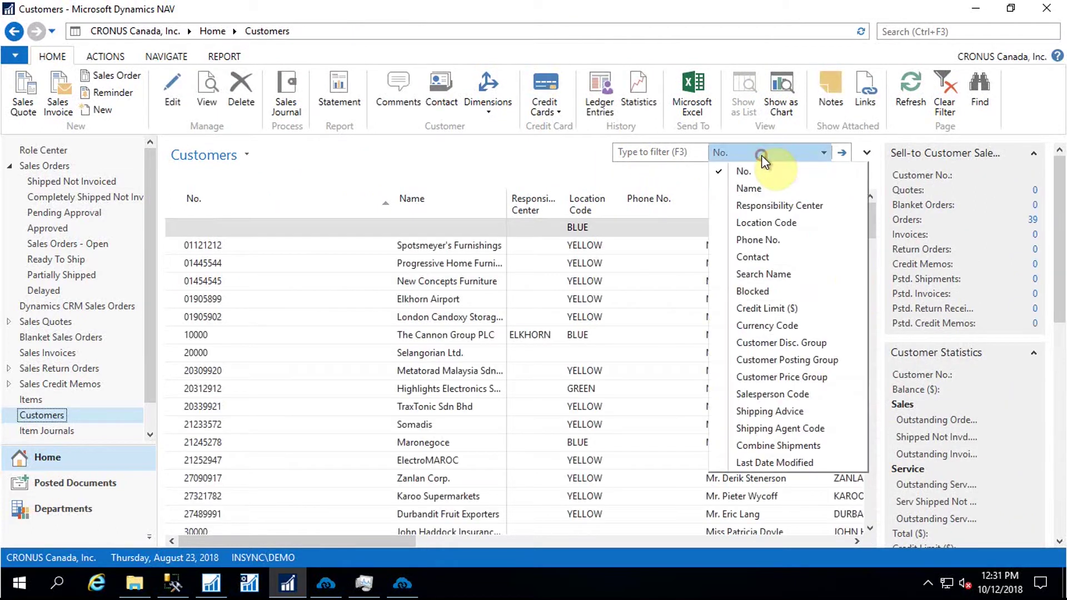
- Filter customers by Name for the new customer and open their Customer Card
click(761, 155)
click(741, 182)
click(661, 154)
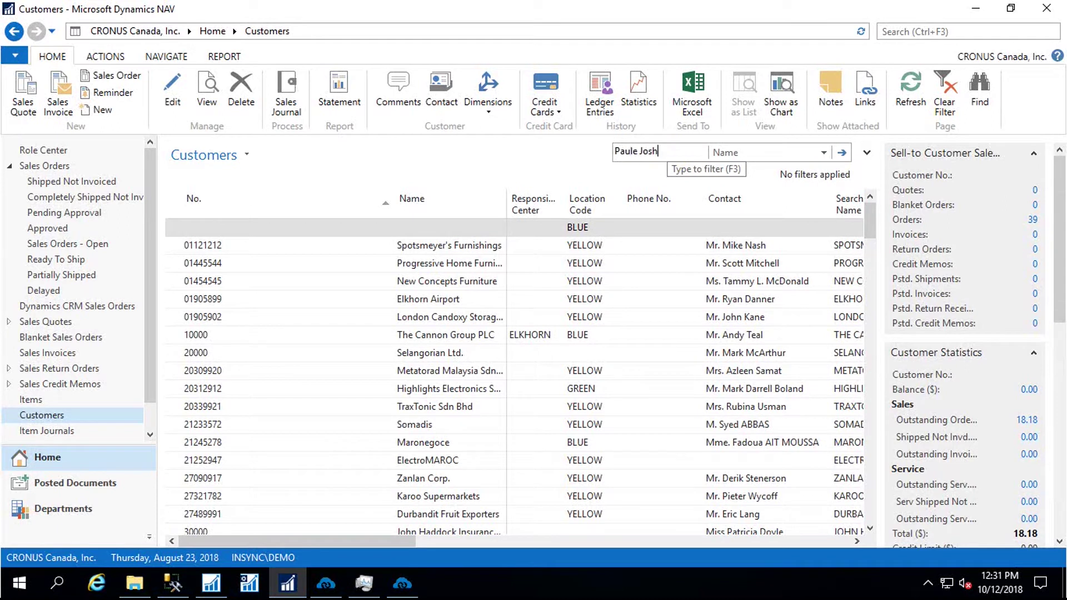
key(Return)
click(456, 230)
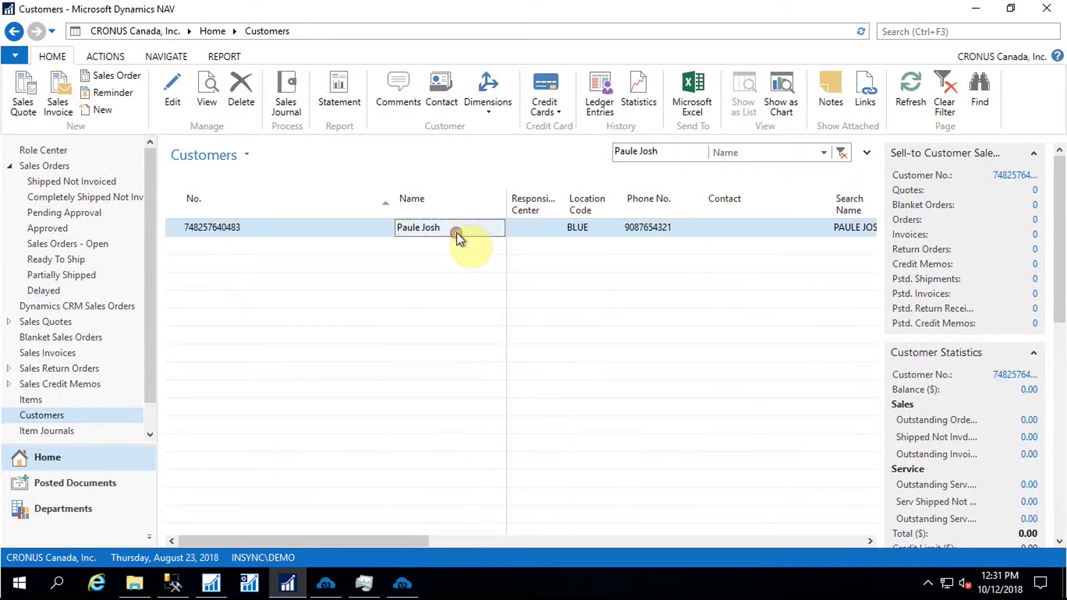
key(ctrl+shift+e)
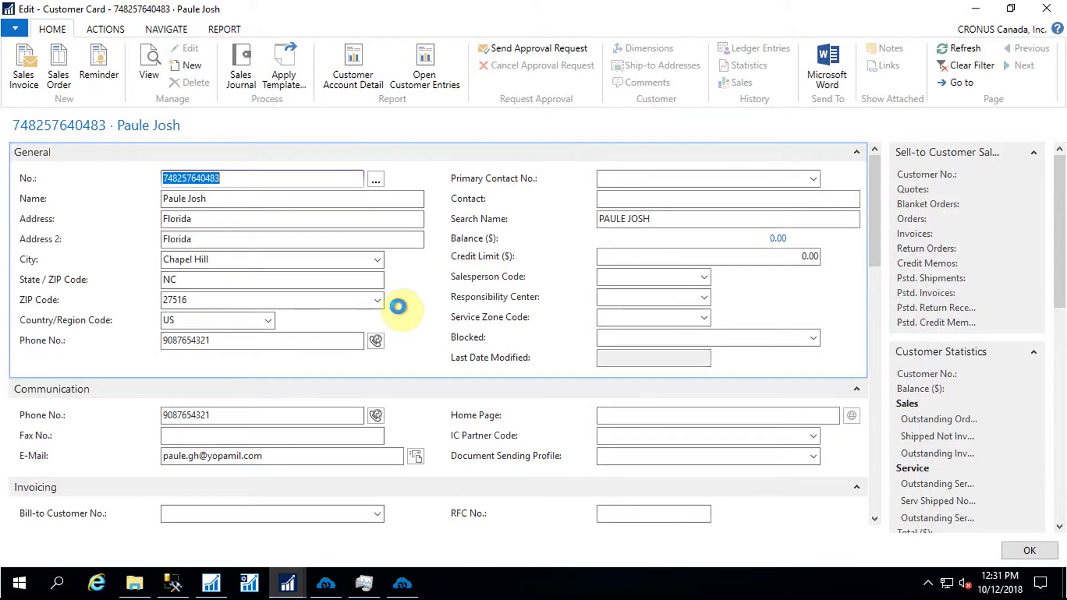
- Review the card's AEC Customer Page and Application Customer List, then close it with OK
scroll(387, 331, down, 15)
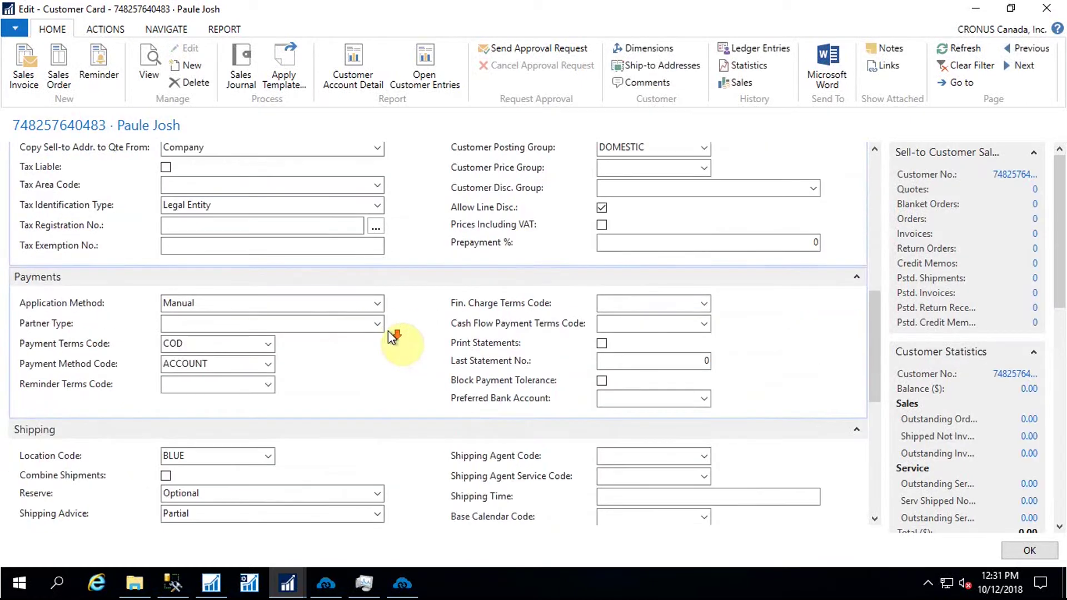
scroll(388, 332, down, 5)
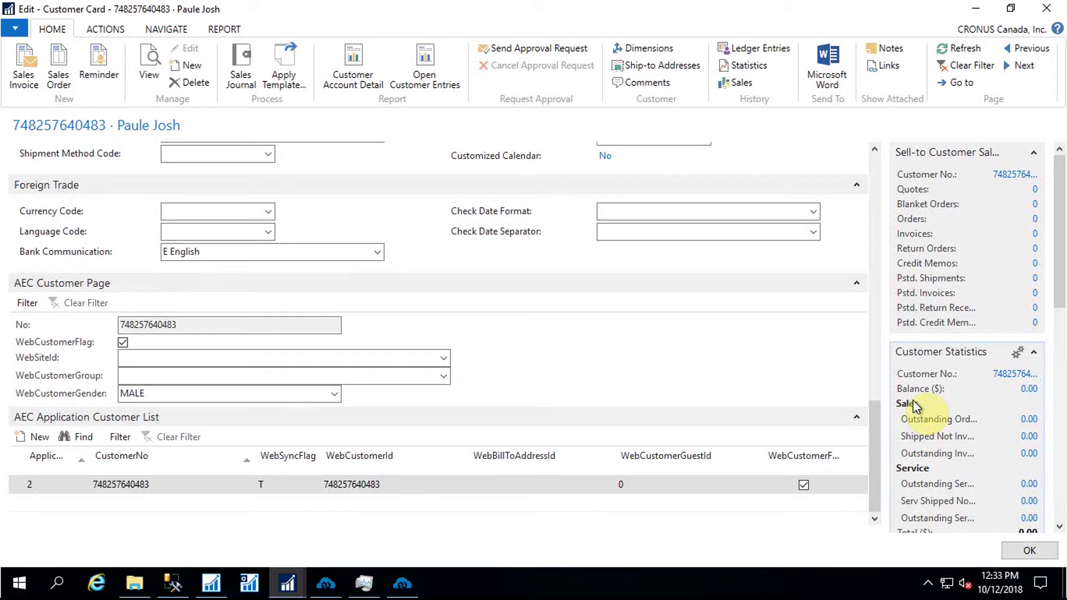
click(1027, 552)
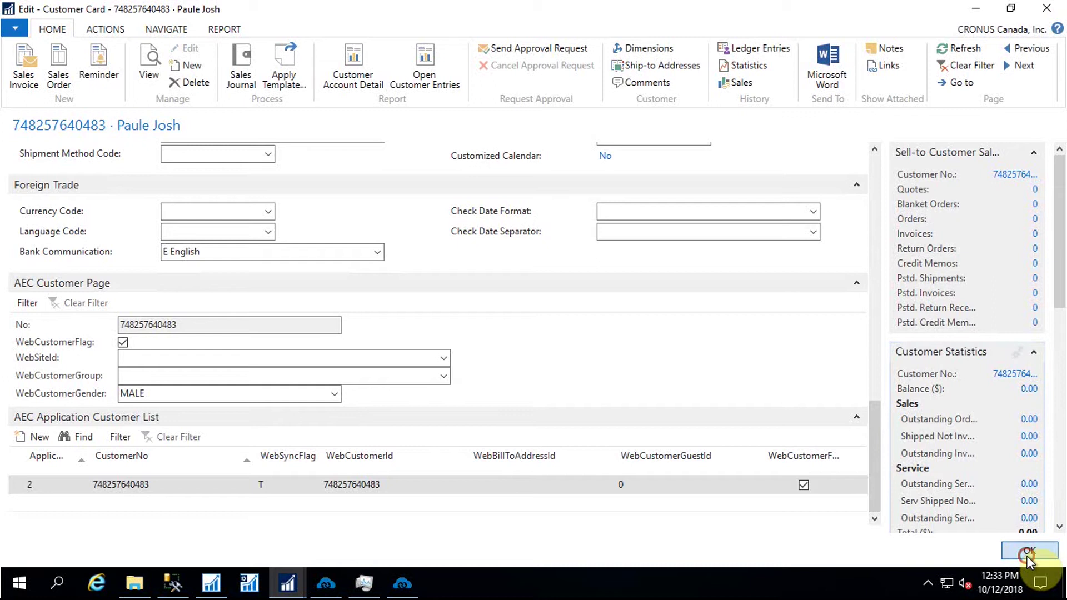
click(914, 31)
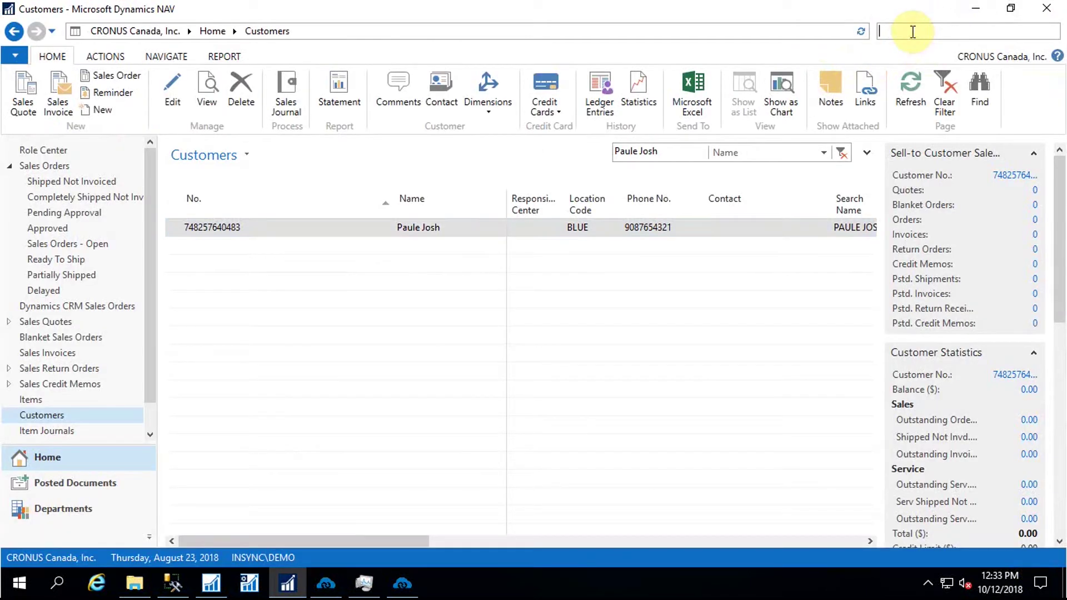
- Find the Items list with the search 'ite' and start a new item card
text(pro)
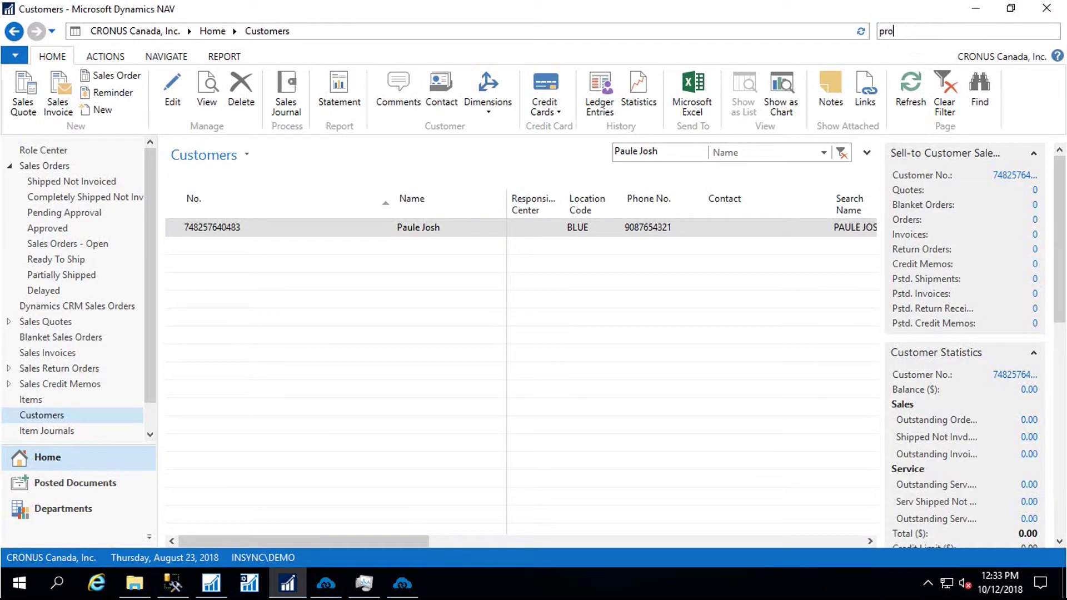
key(BackSpace)
key(BackSpace)
key(BackSpace)
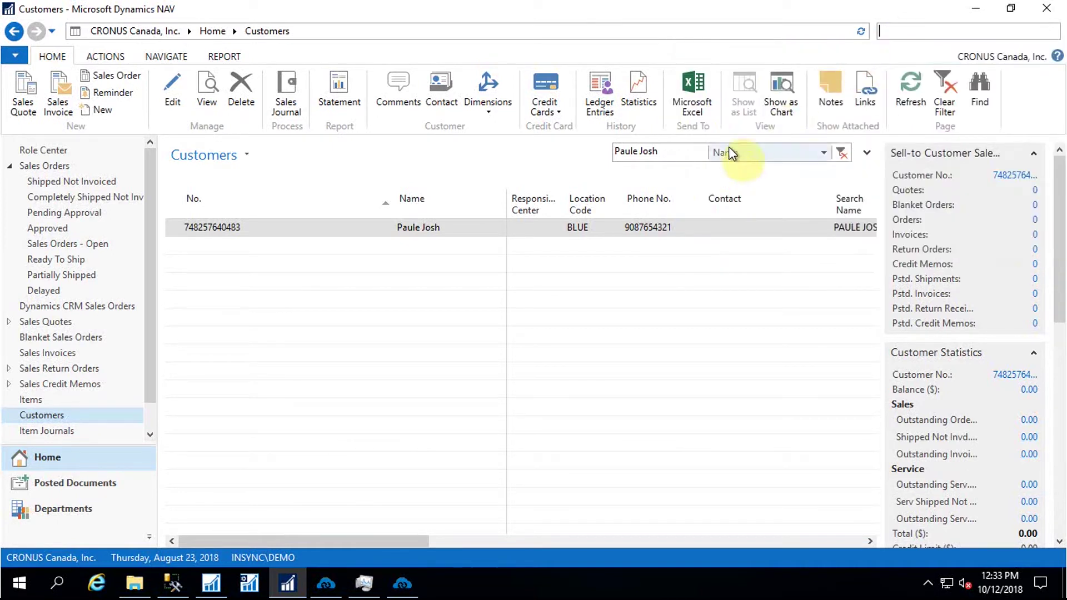
text(ite)
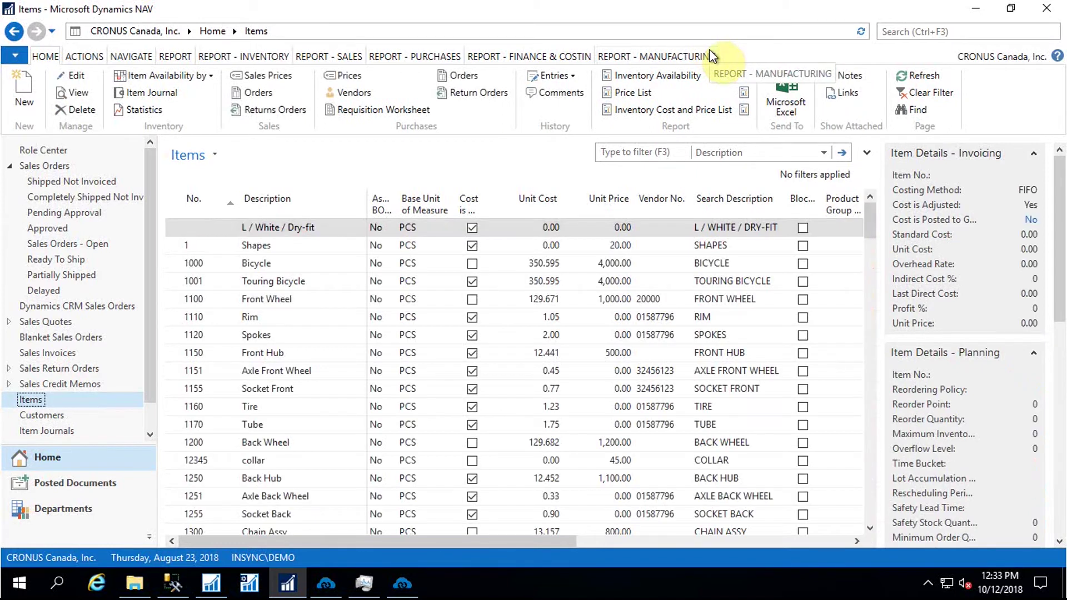
click(12, 98)
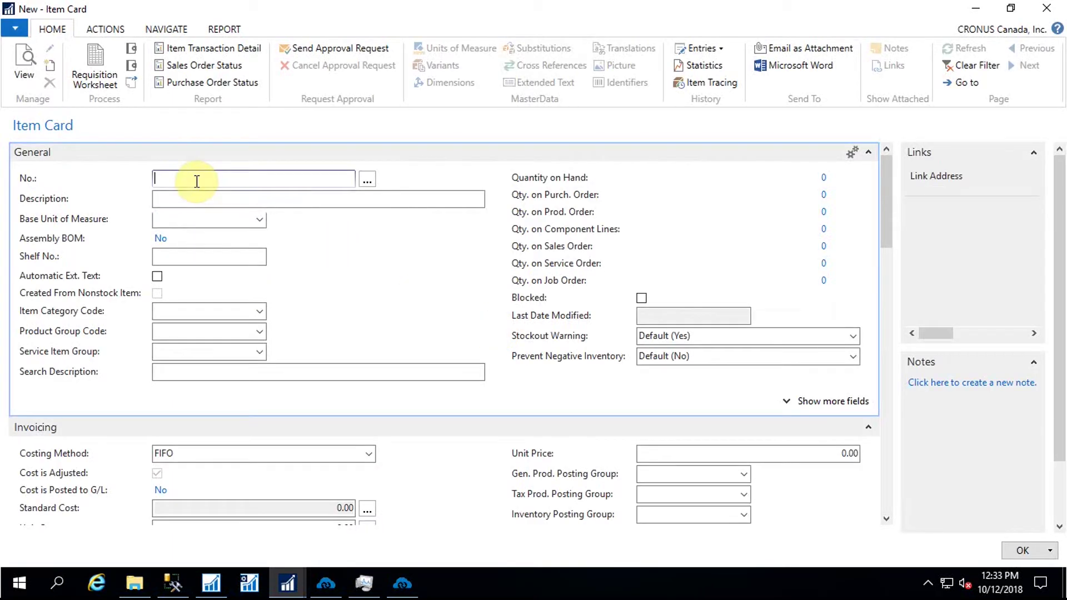
- Enter item number TG678, description Asuss and base unit of measure PCS
text(Tg678)
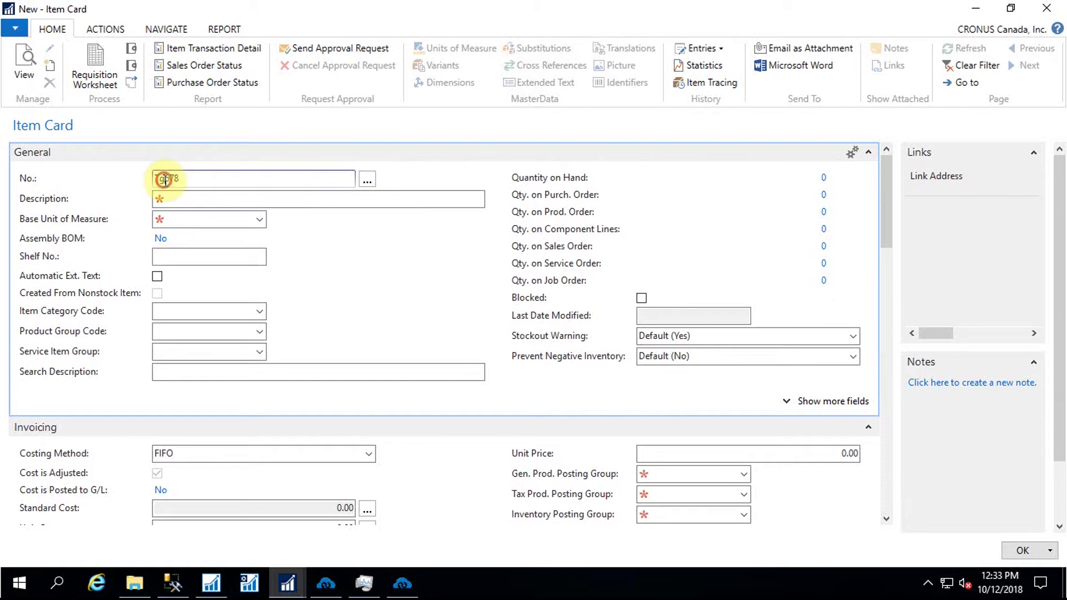
key(BackSpace)
text(G678)
click(188, 199)
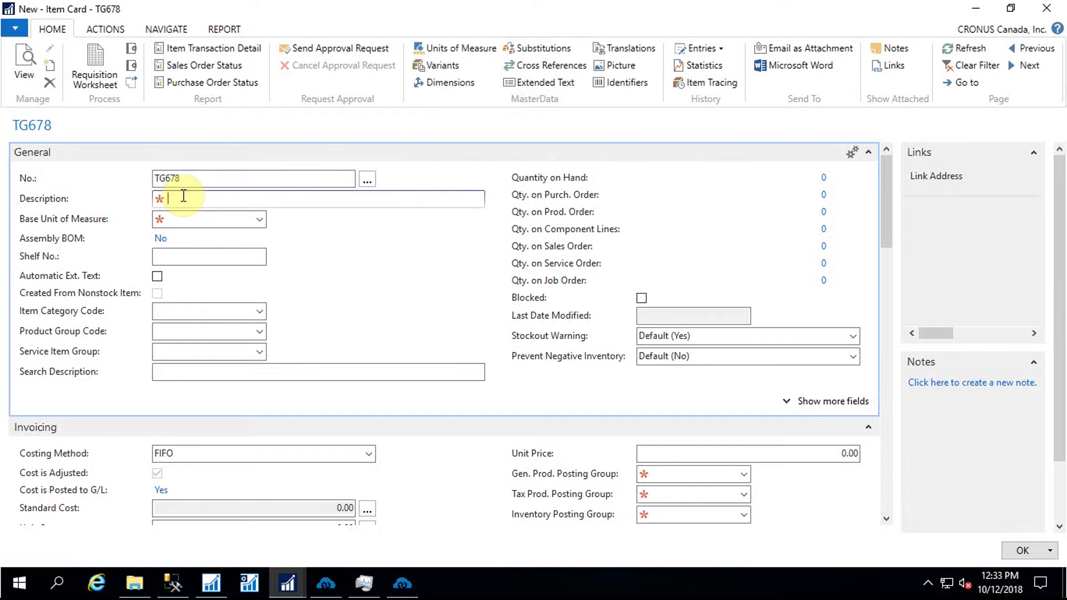
text(Asuss)
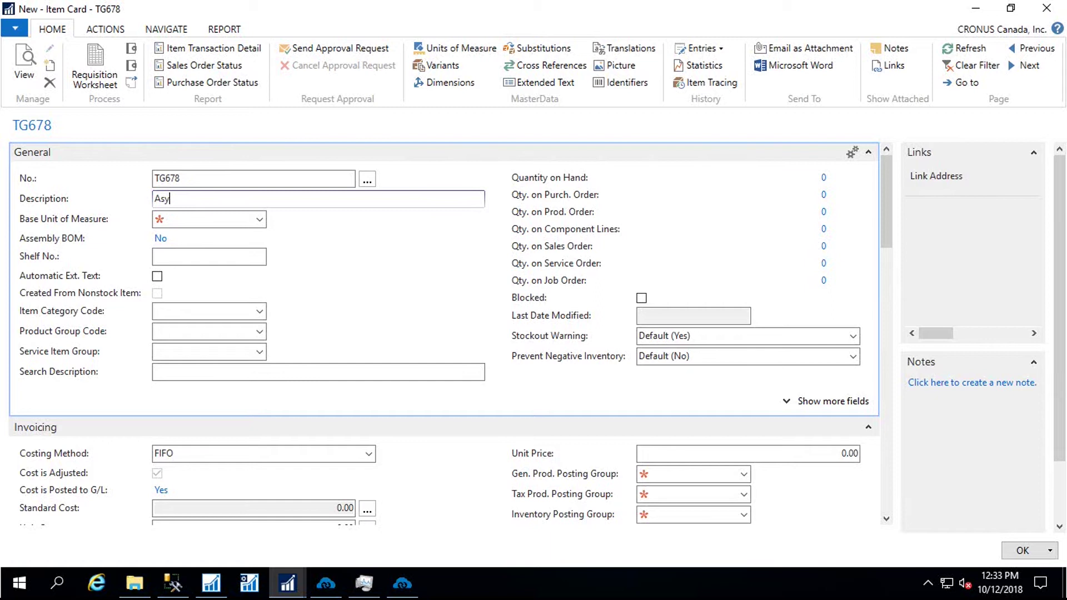
click(259, 224)
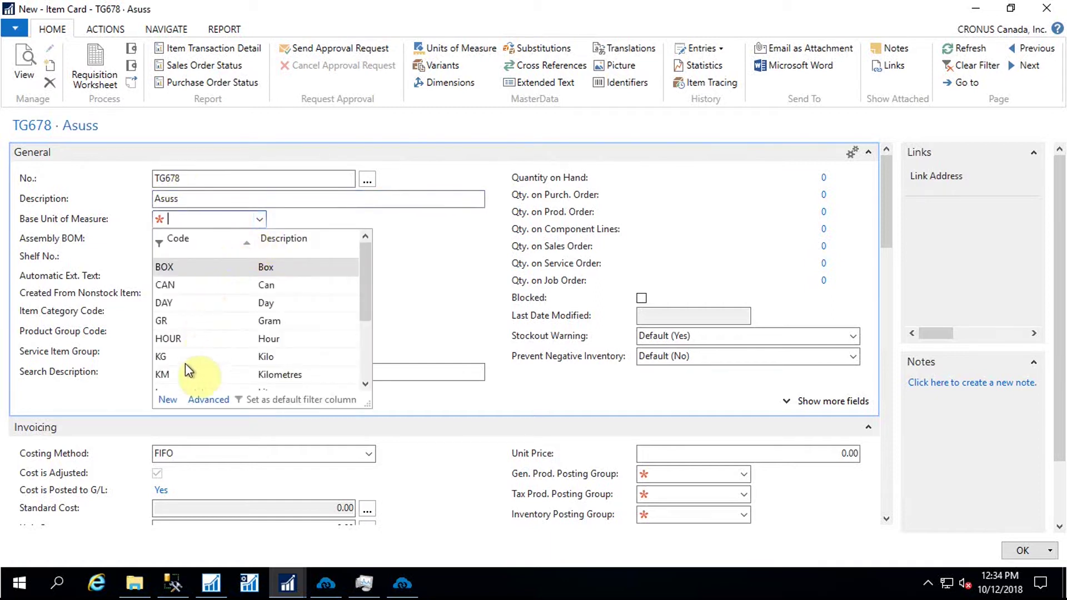
scroll(184, 370, down, 1)
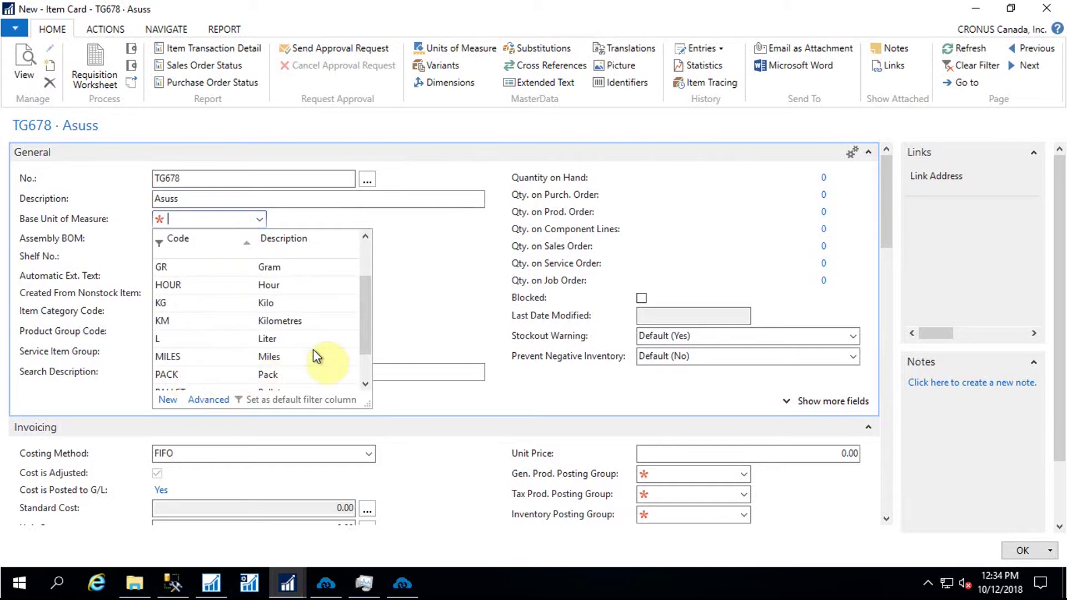
drag(362, 339, 370, 352)
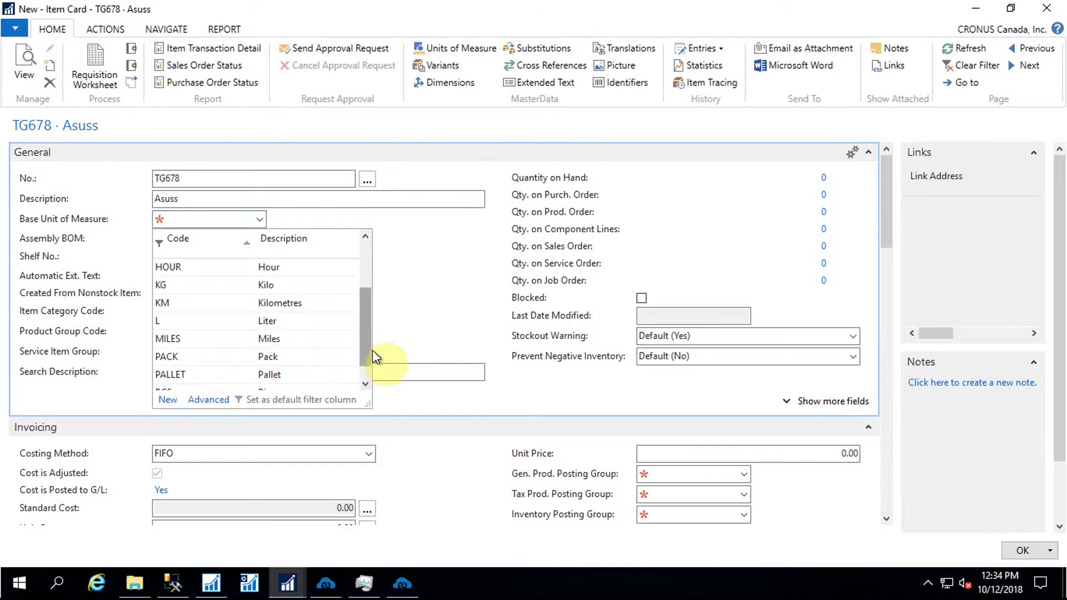
scroll(362, 368, down, 1)
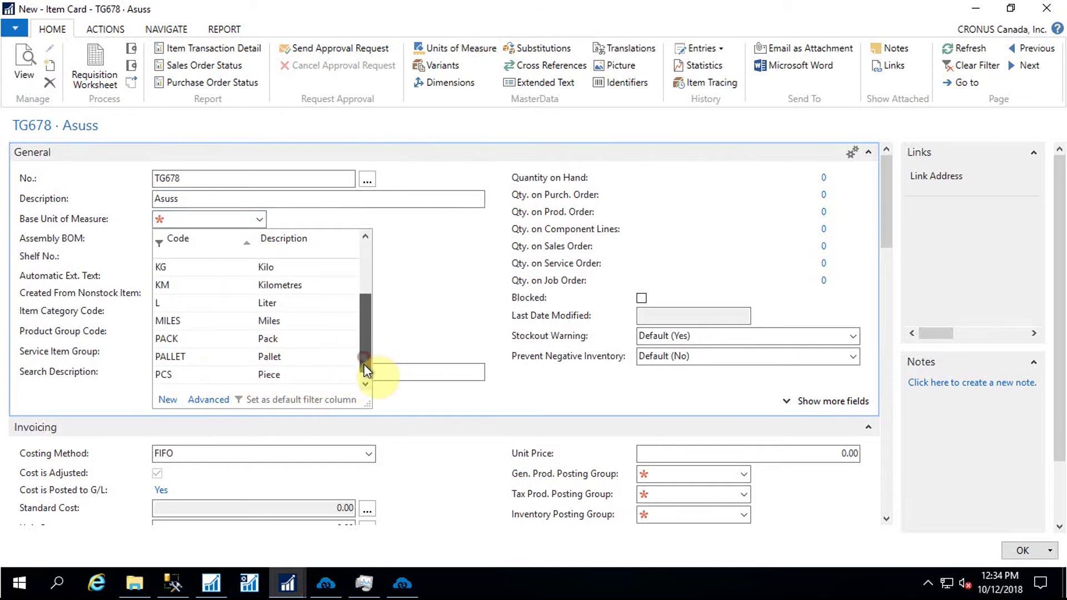
click(238, 375)
- Set unit price 500.00 and posting groups NO TAX, SALES TAX and RAW MAT
click(818, 453)
text(50)
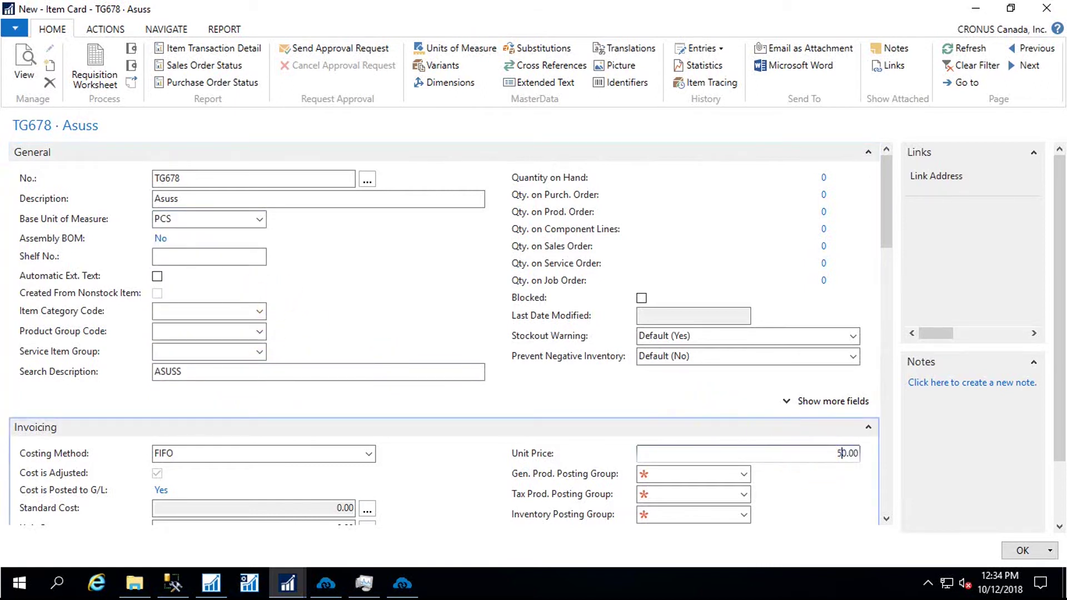
click(742, 477)
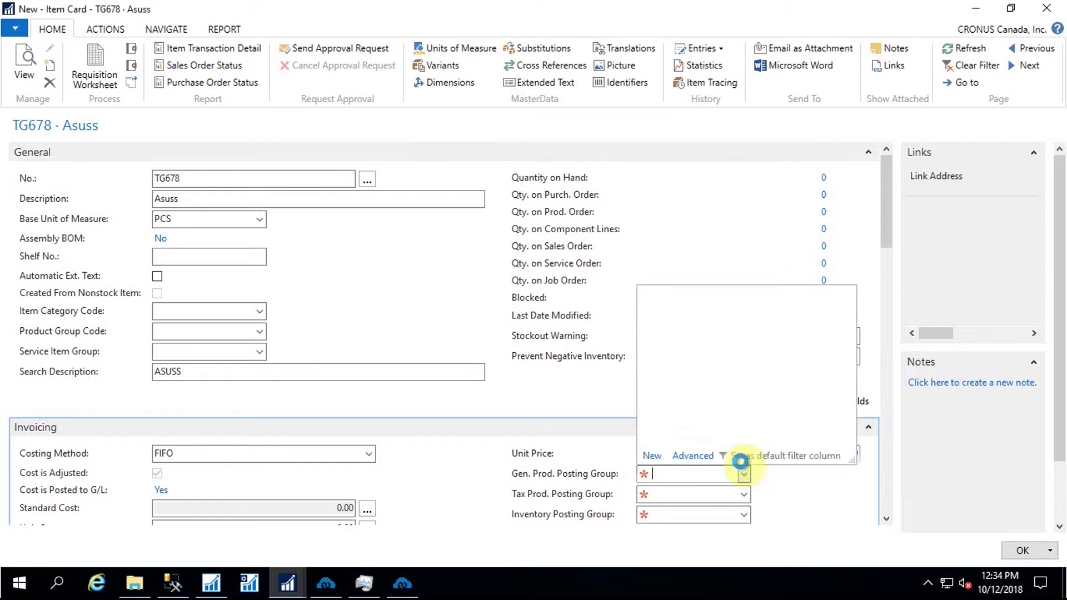
click(727, 472)
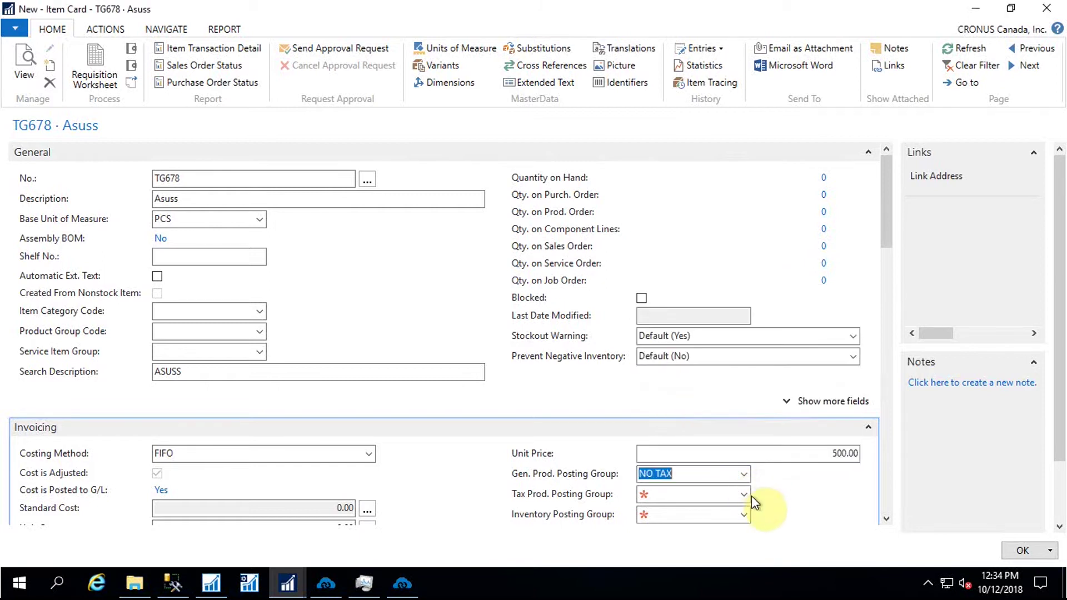
click(744, 495)
click(688, 398)
click(742, 514)
click(678, 381)
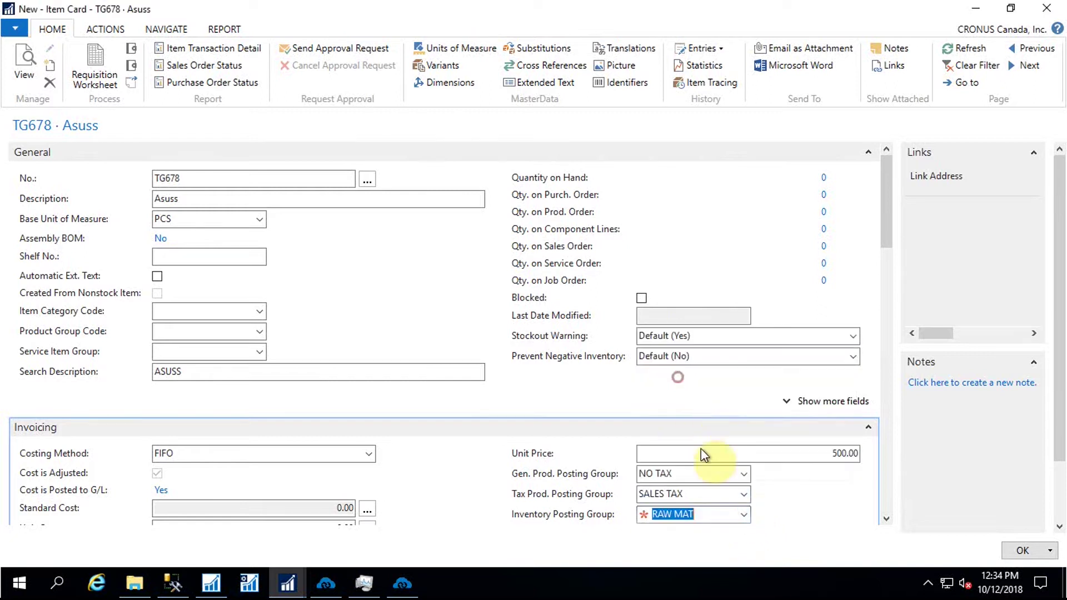
- Set the item's Tax Group Code to MATERIALS
scroll(723, 461, down, 2)
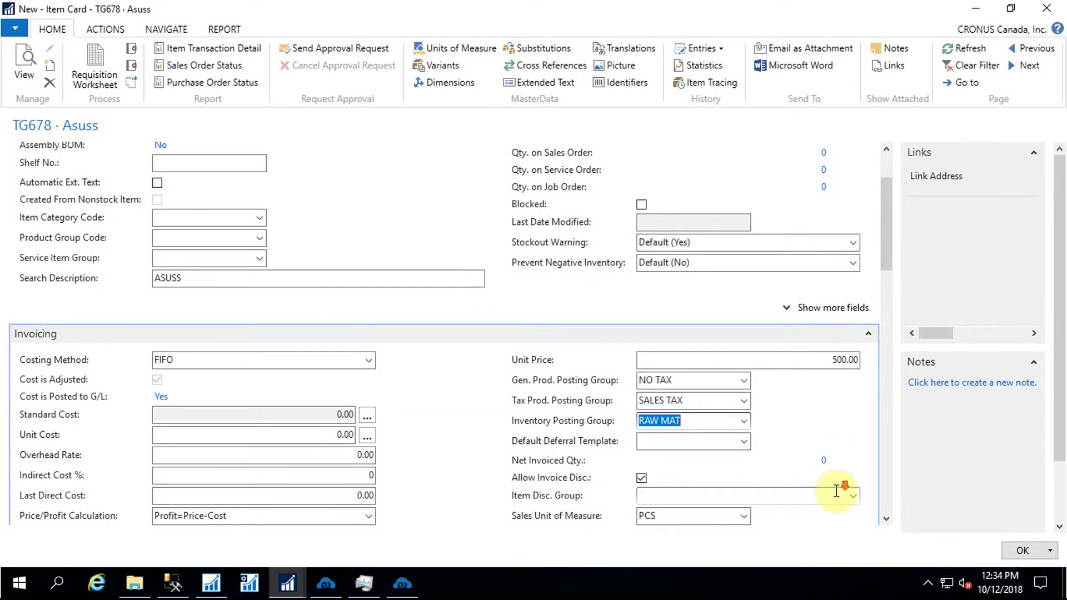
scroll(789, 489, down, 4)
click(745, 349)
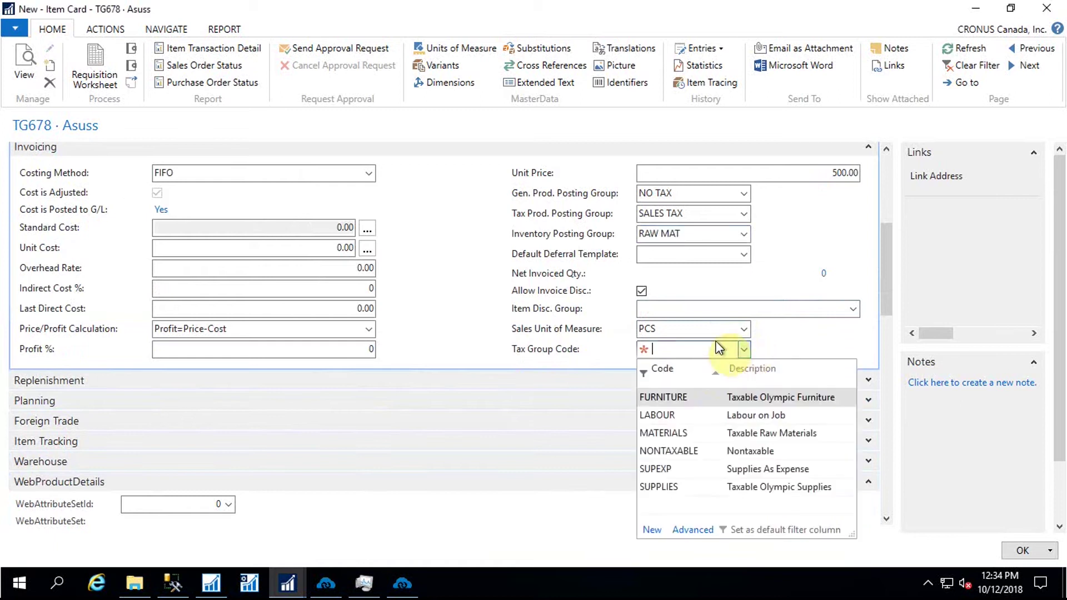
click(689, 431)
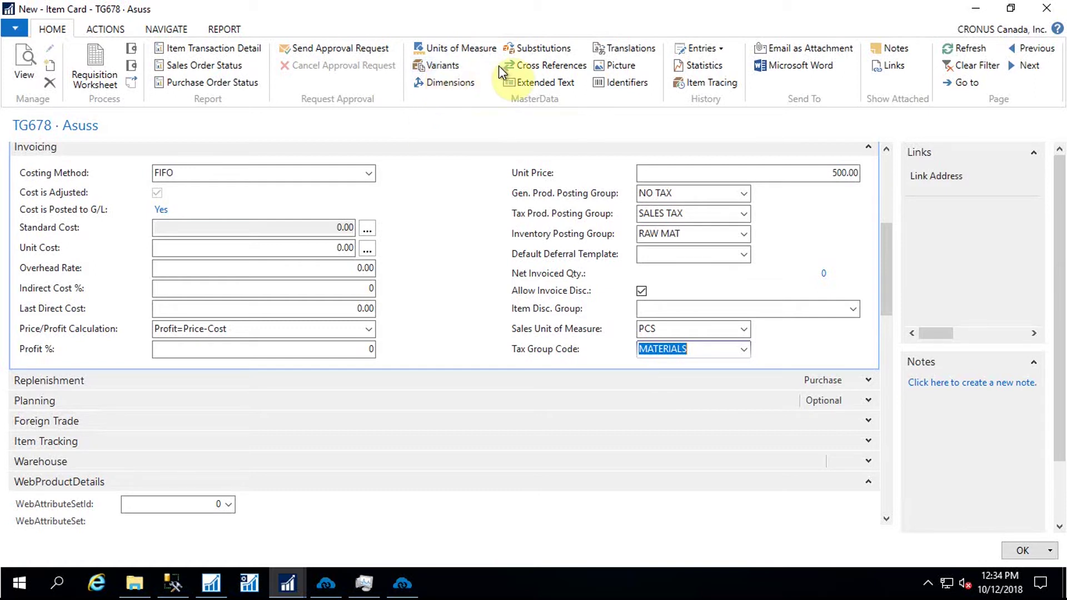
- Add item variants A1 described 'red' and A2 described 'yellow'
click(452, 68)
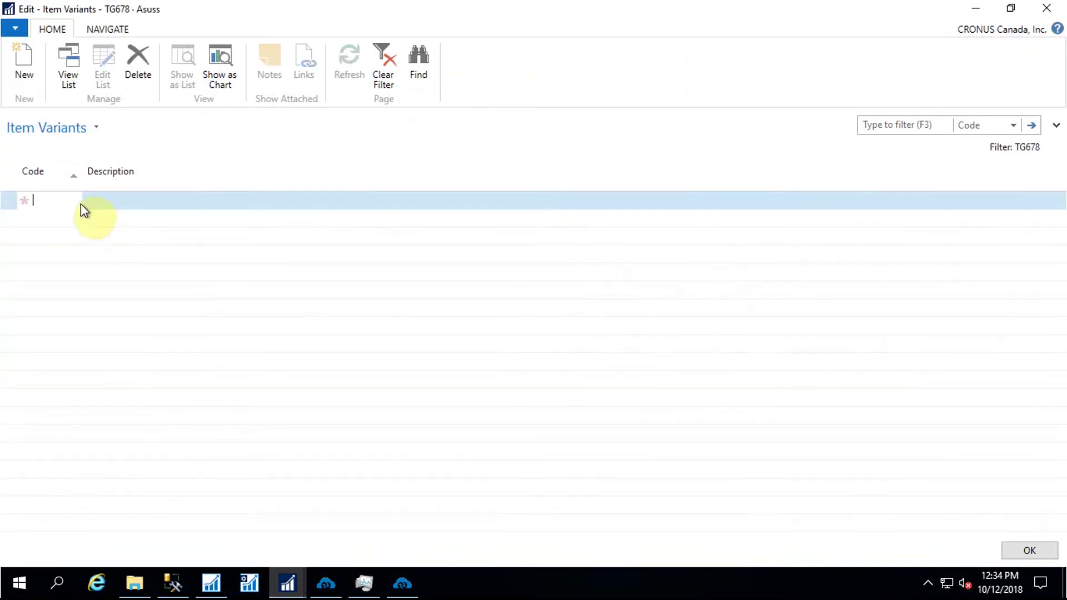
text(A1)
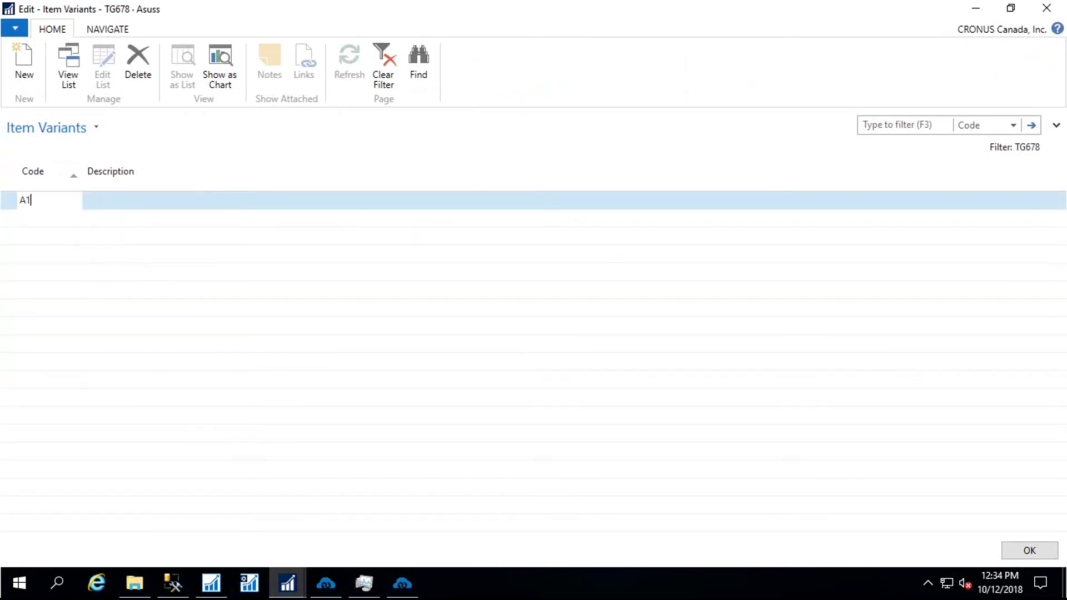
click(114, 199)
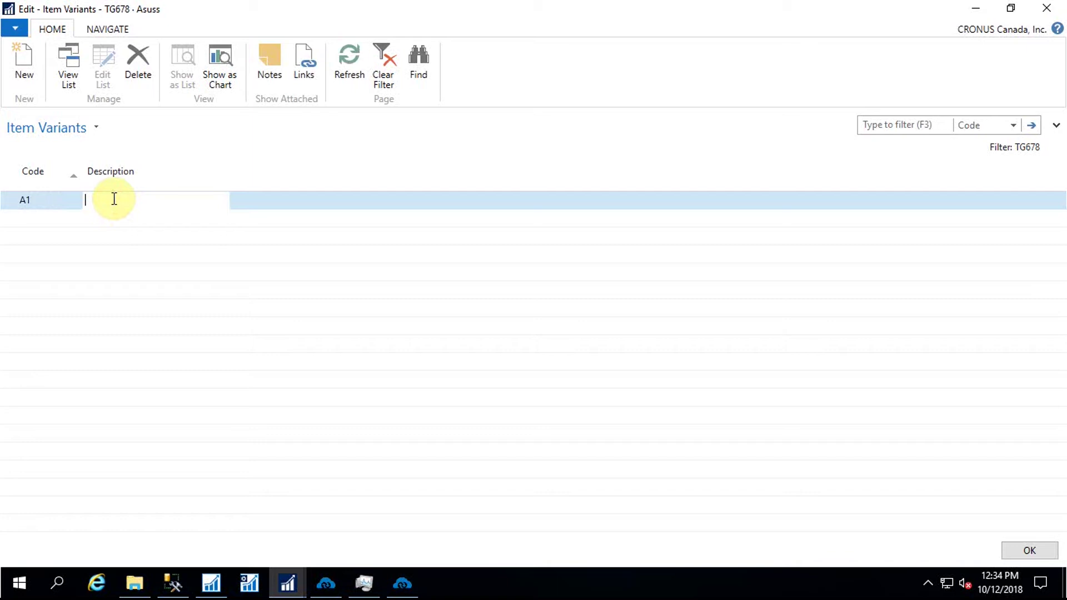
text(red)
click(16, 219)
text(A2)
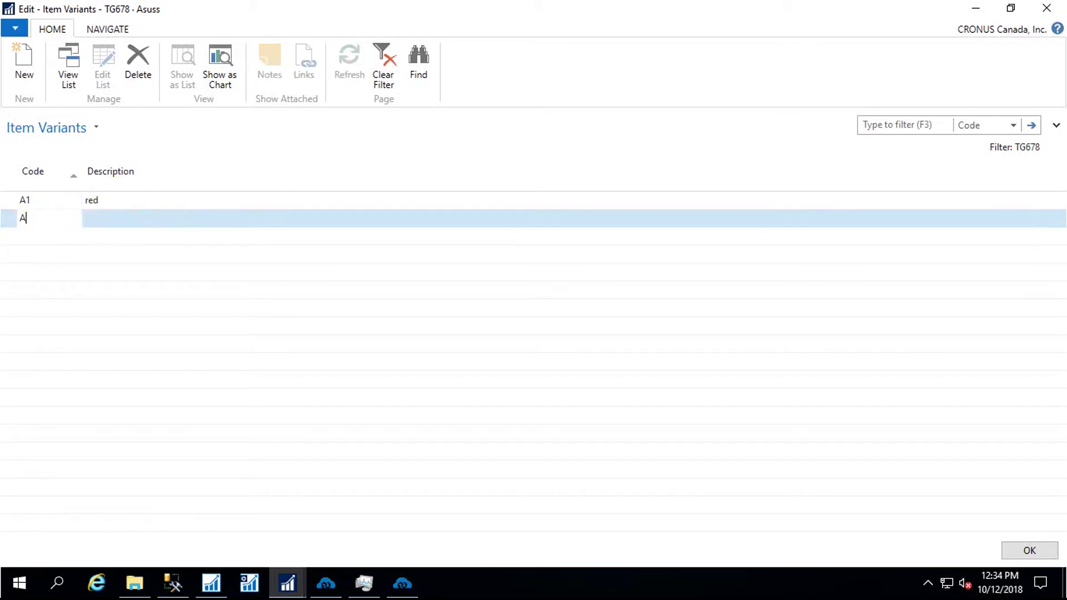
click(96, 221)
text(yellow)
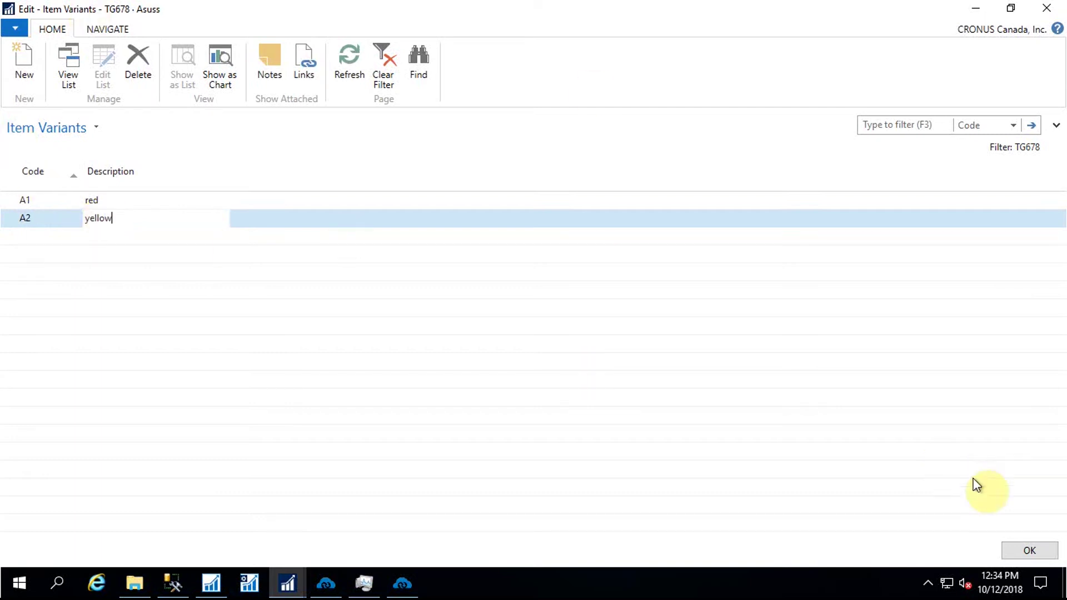
- Save the variants and start Bar Code cross reference A1 linked to variant A1
click(1030, 558)
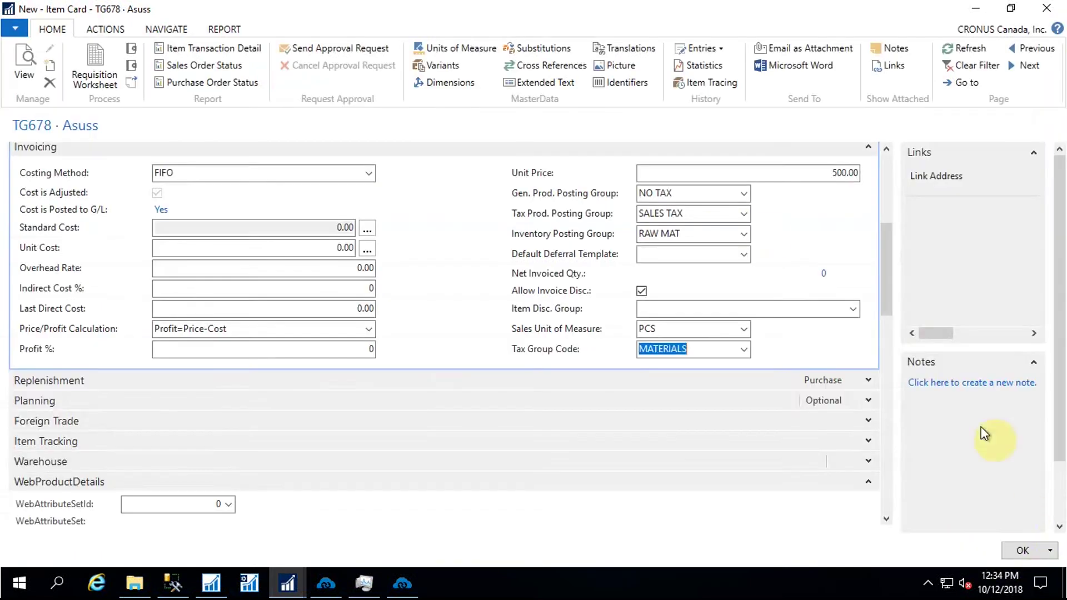
click(578, 68)
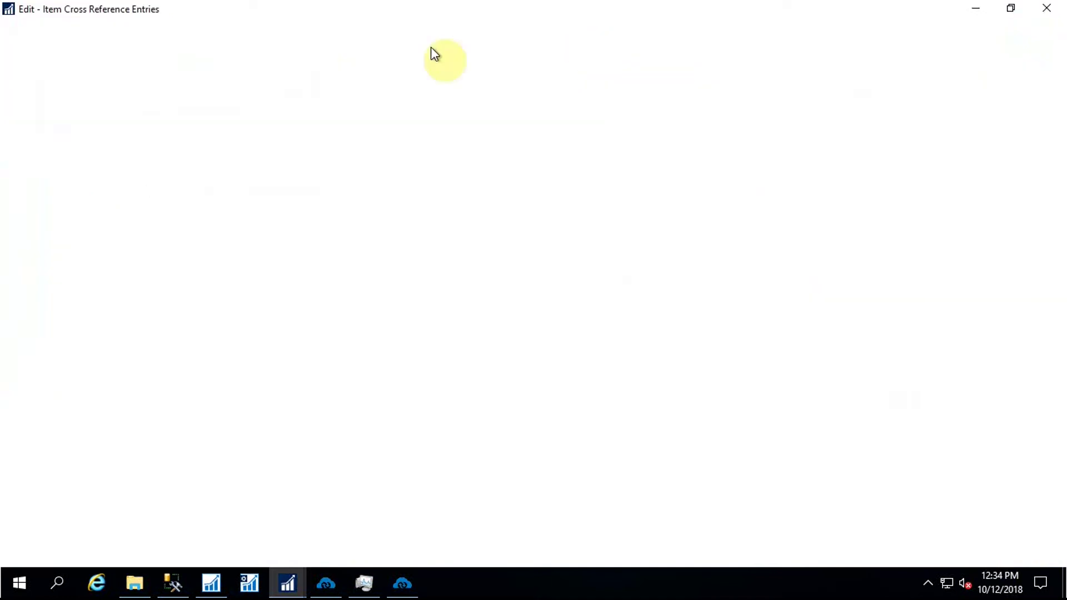
click(74, 201)
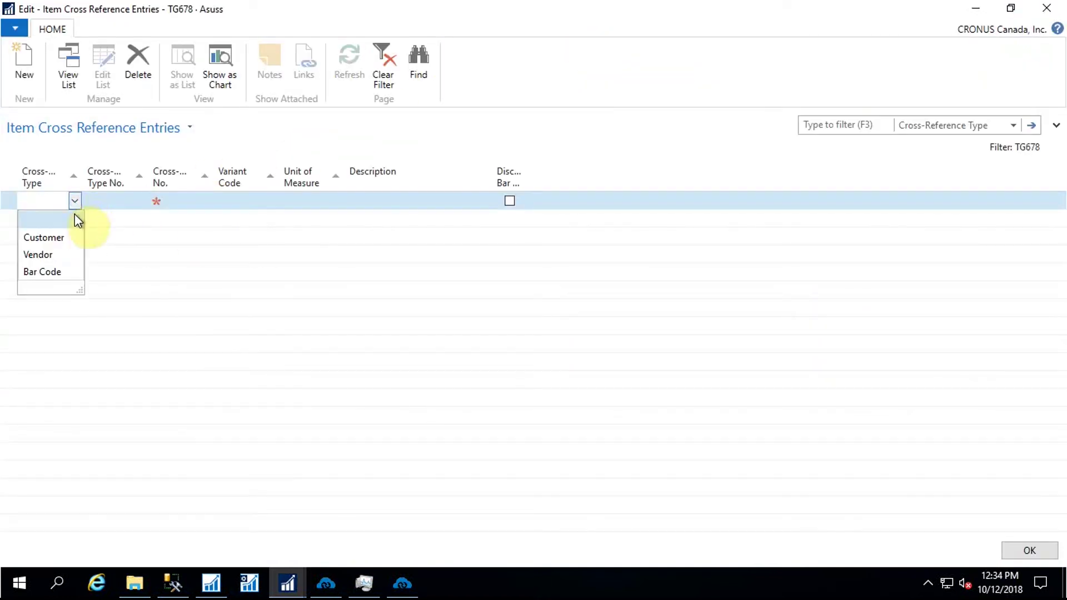
click(58, 273)
click(169, 204)
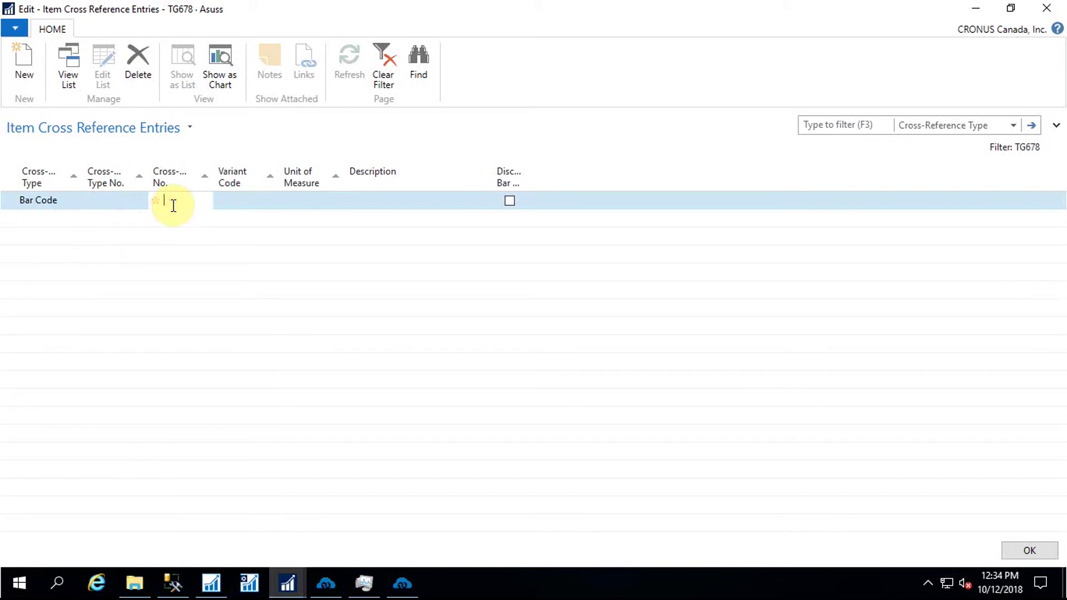
text(A1)
click(264, 205)
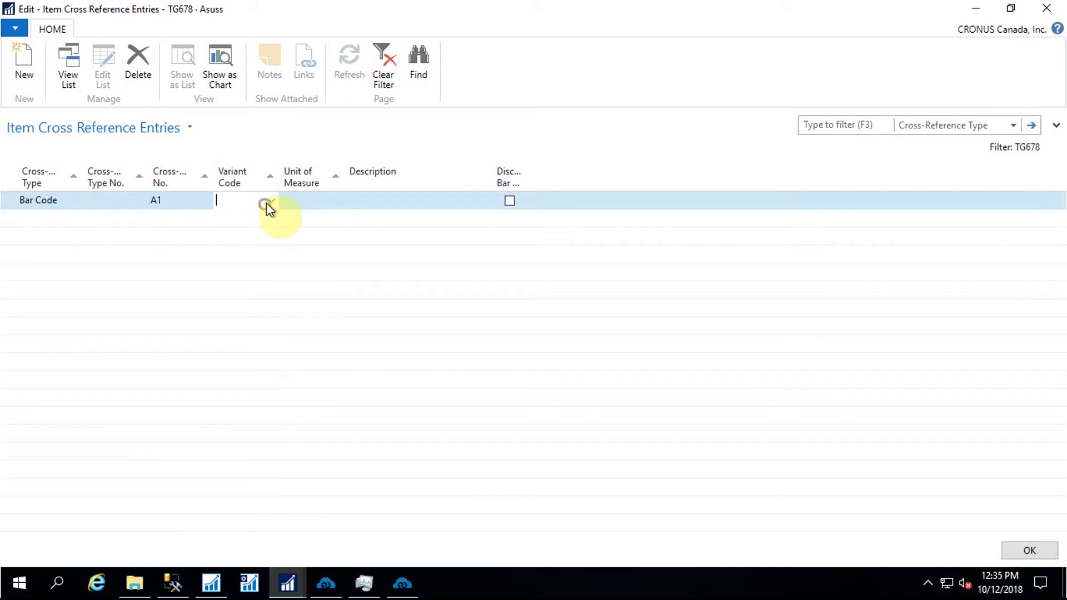
click(271, 201)
click(262, 251)
- Give cross reference A1 unit PCS and description 'red'
click(318, 202)
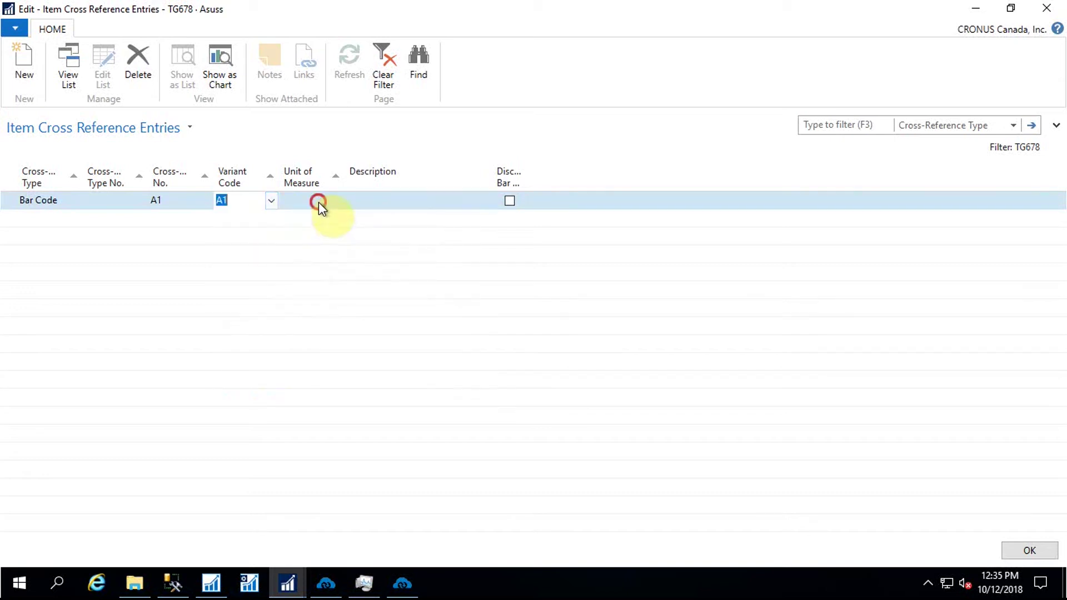
click(337, 201)
click(326, 249)
click(387, 205)
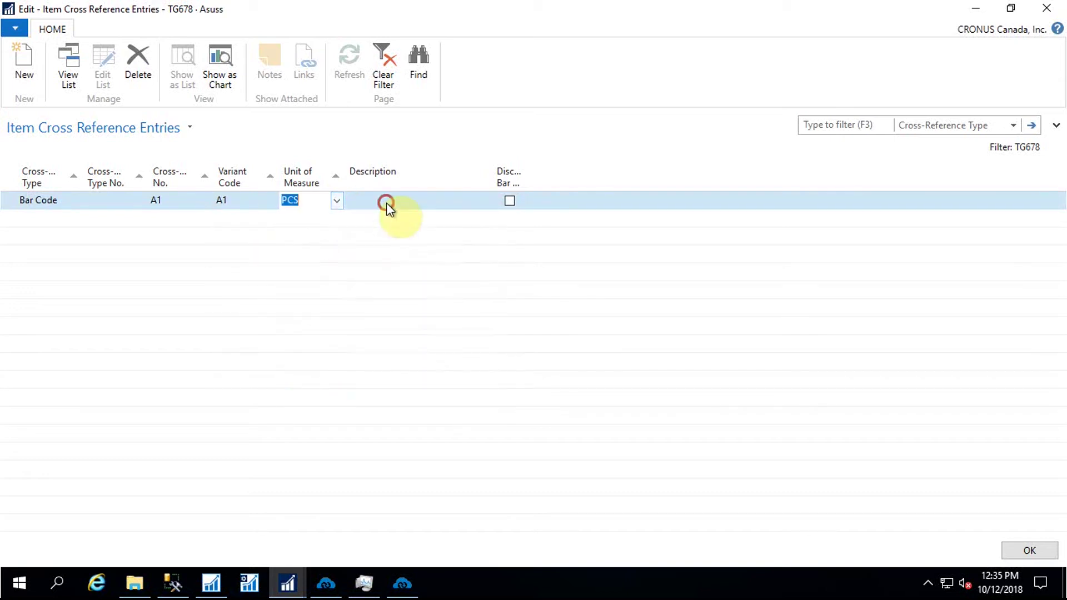
click(271, 208)
click(271, 201)
click(369, 198)
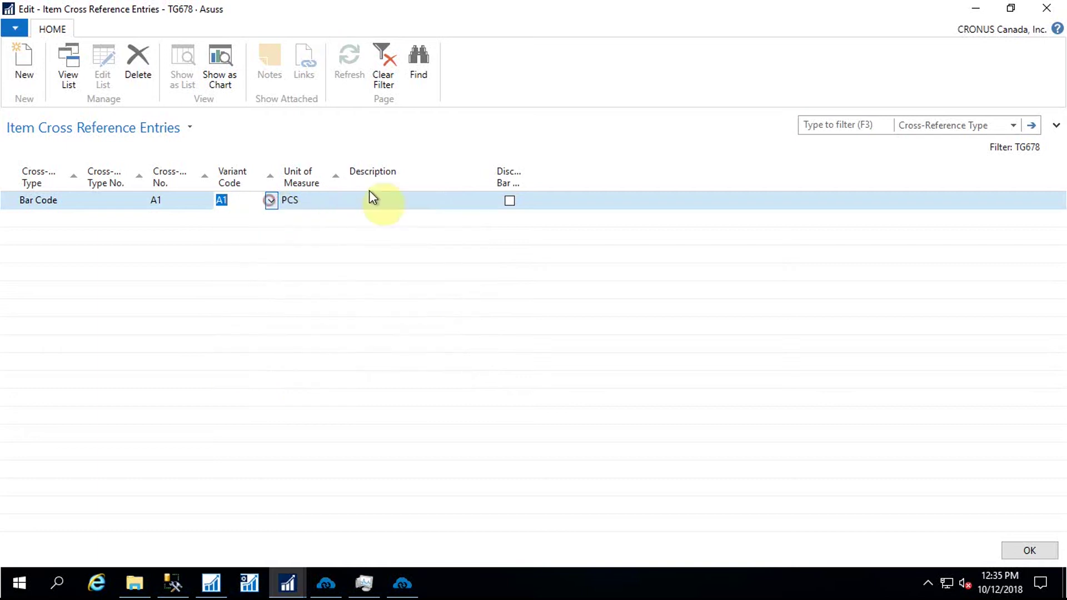
text(red)
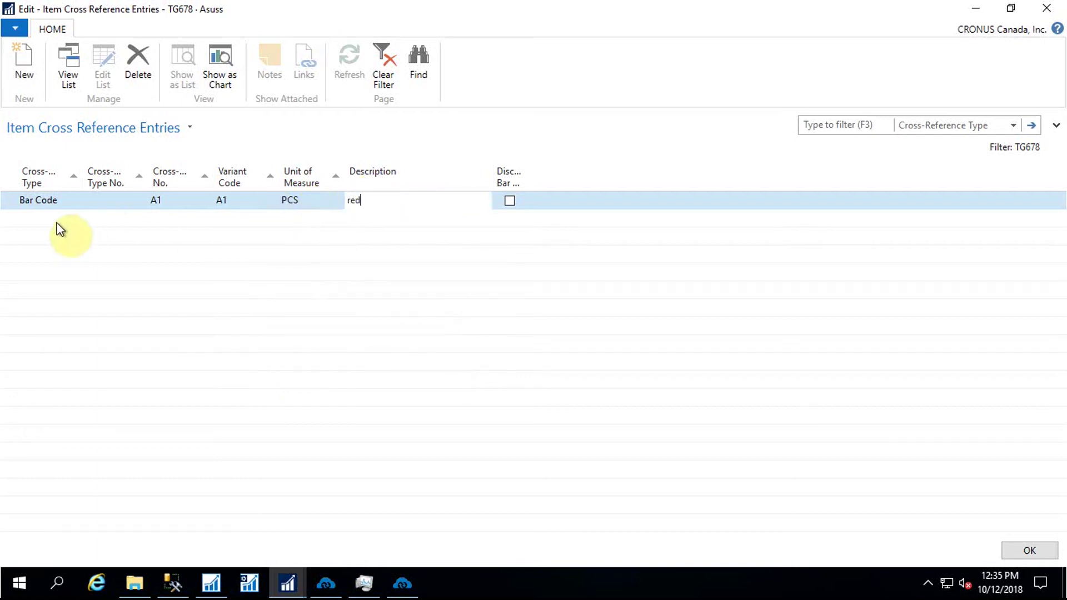
- Add Bar Code cross reference A2 for variant A2, described 'yellow', and save
click(57, 219)
click(74, 219)
click(62, 291)
click(178, 219)
text(A2)
click(255, 220)
click(271, 218)
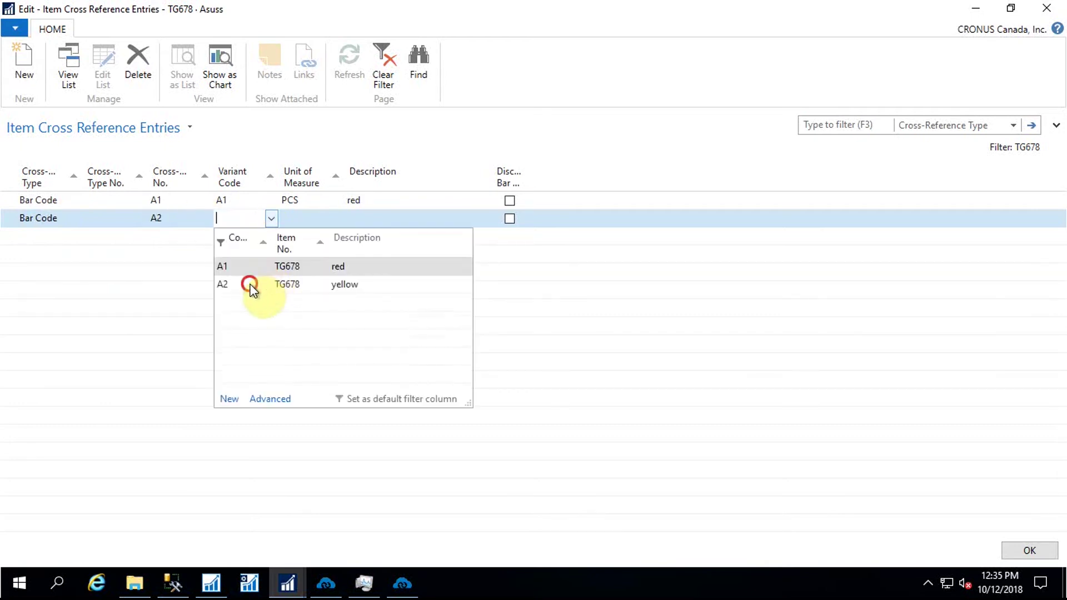
click(250, 283)
click(364, 221)
text(yellow)
click(1036, 551)
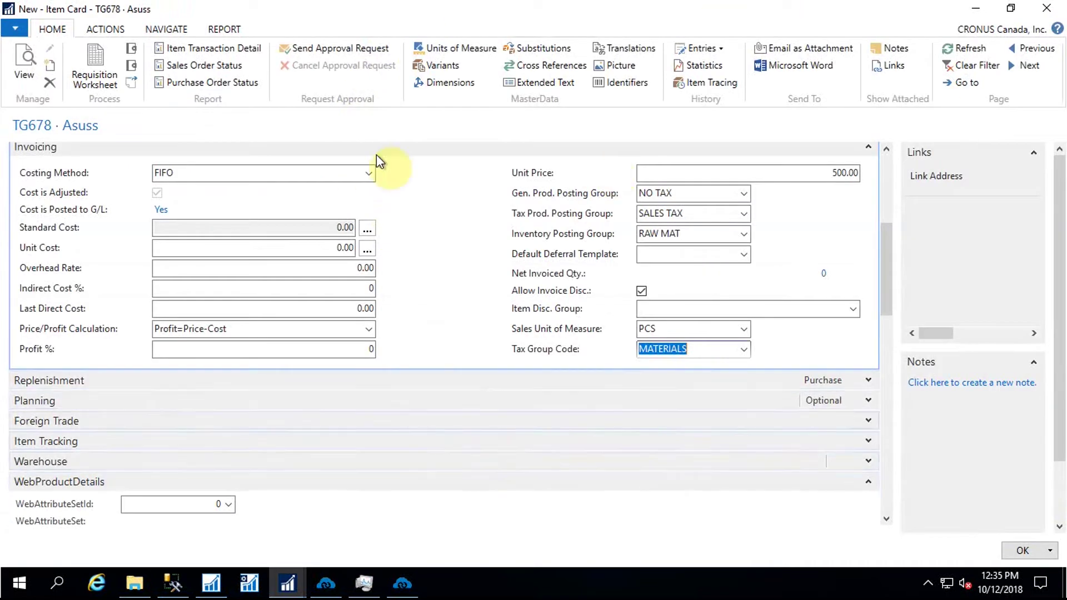
- Tick WebItemFlag, WebItemIsEnable and WebItemIsVisible for TG678, and set WebProdType to Configurable
scroll(317, 330, down, 3)
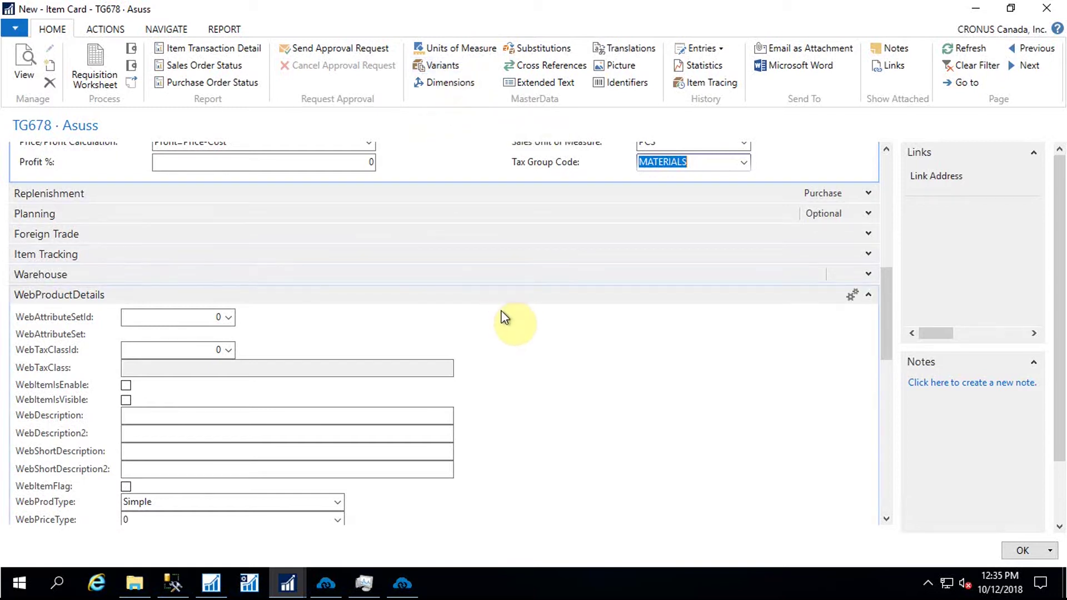
scroll(516, 398, down, 3)
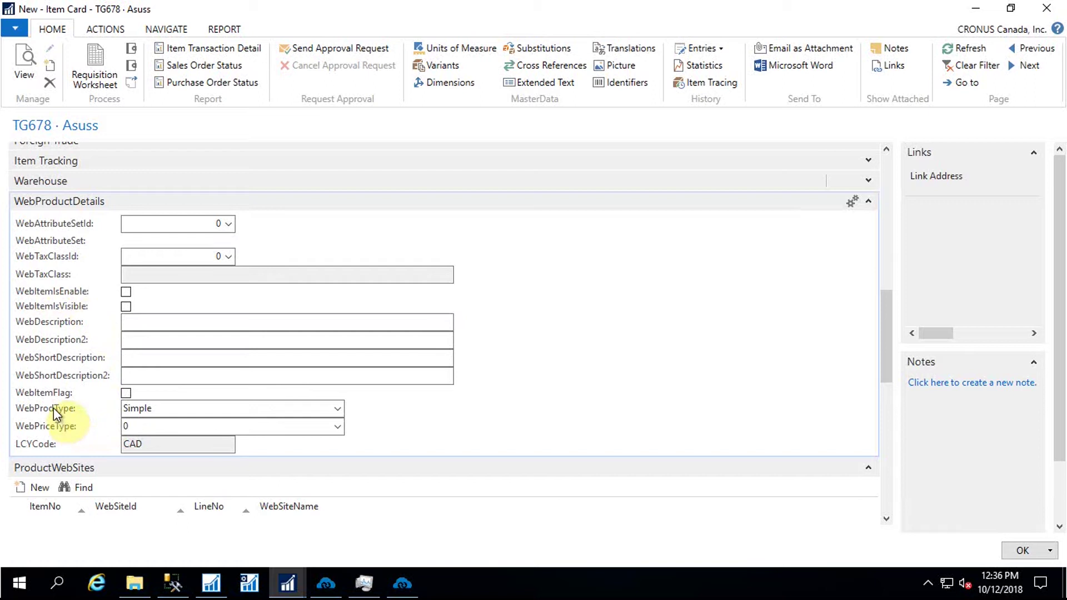
click(125, 393)
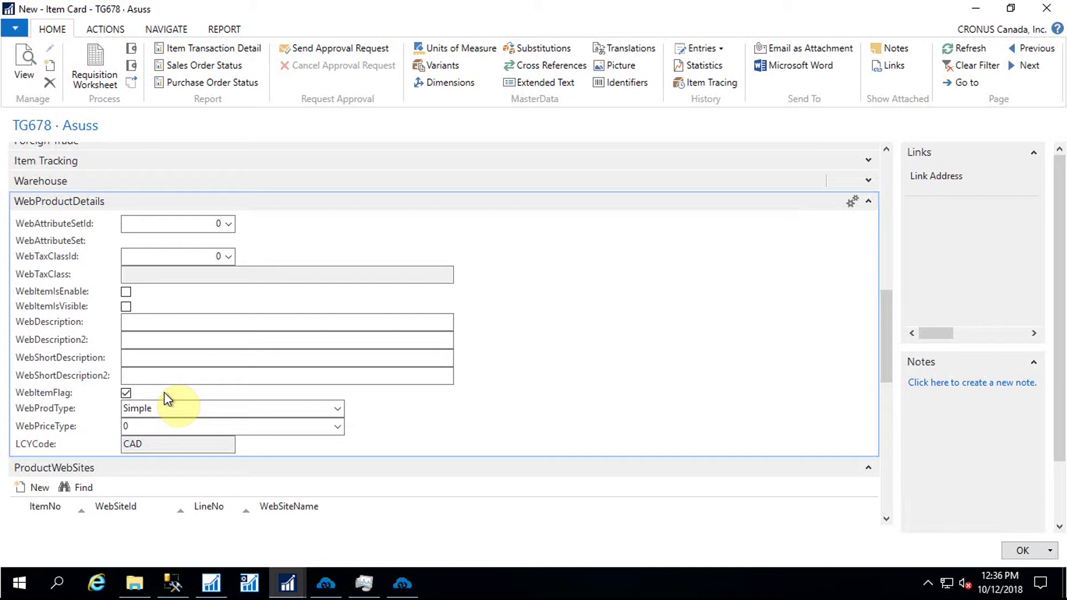
click(126, 293)
click(126, 306)
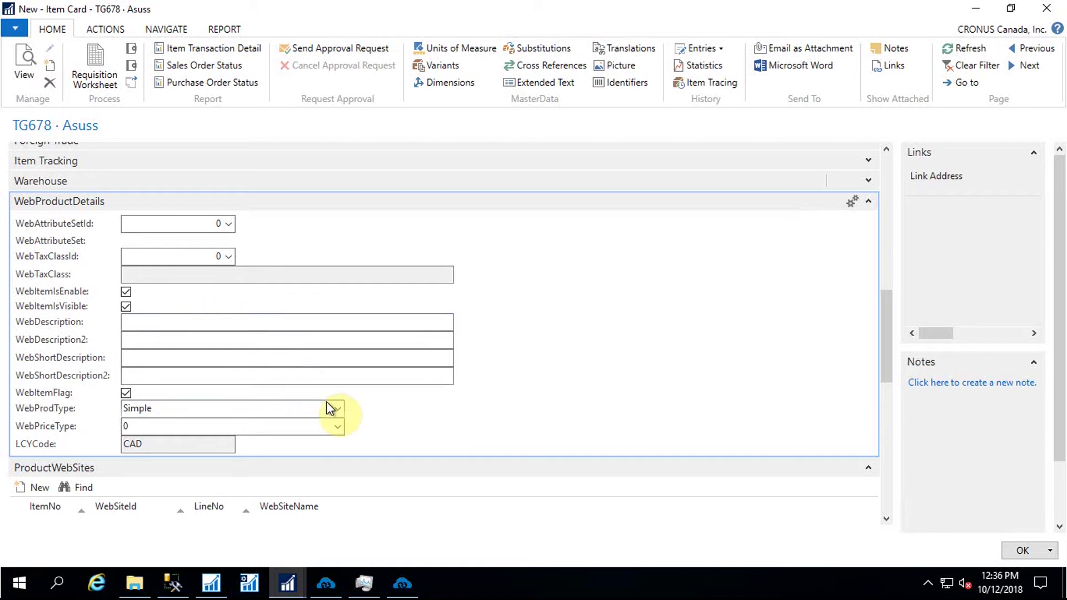
click(338, 410)
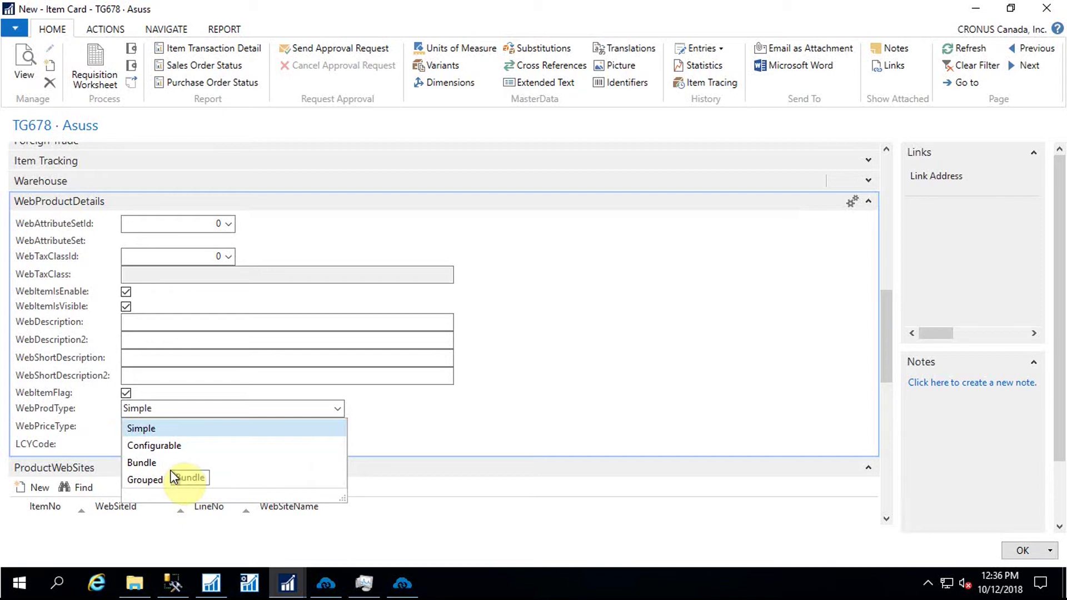
click(164, 445)
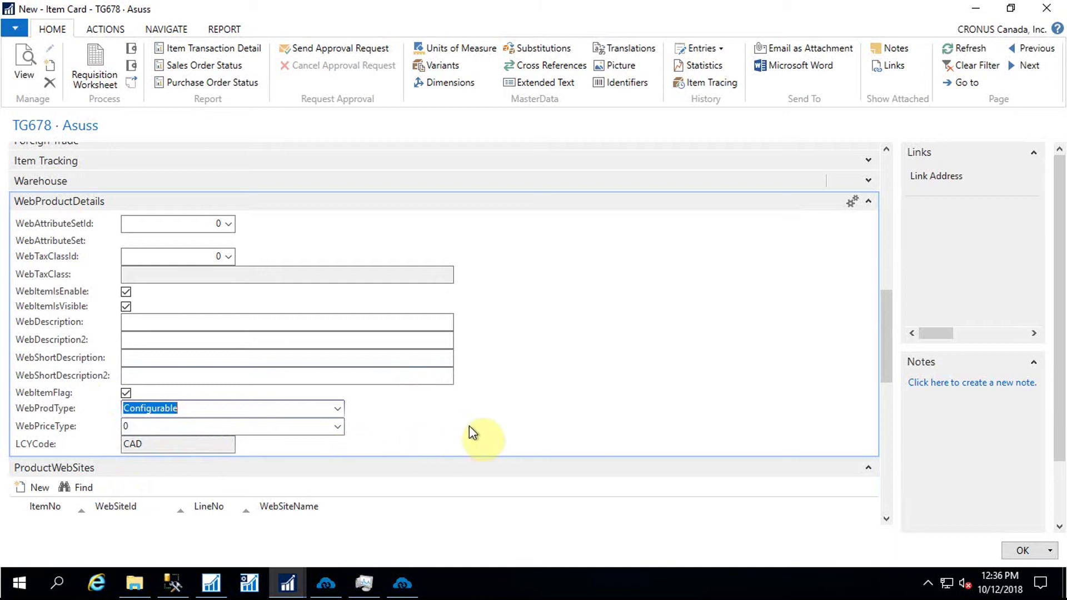
- Set TG678's application id to 2 and turn on its web item flag for that application
scroll(469, 425, down, 3)
drag(892, 402, 902, 495)
drag(528, 435, 492, 448)
click(78, 500)
click(35, 371)
drag(90, 459, 111, 470)
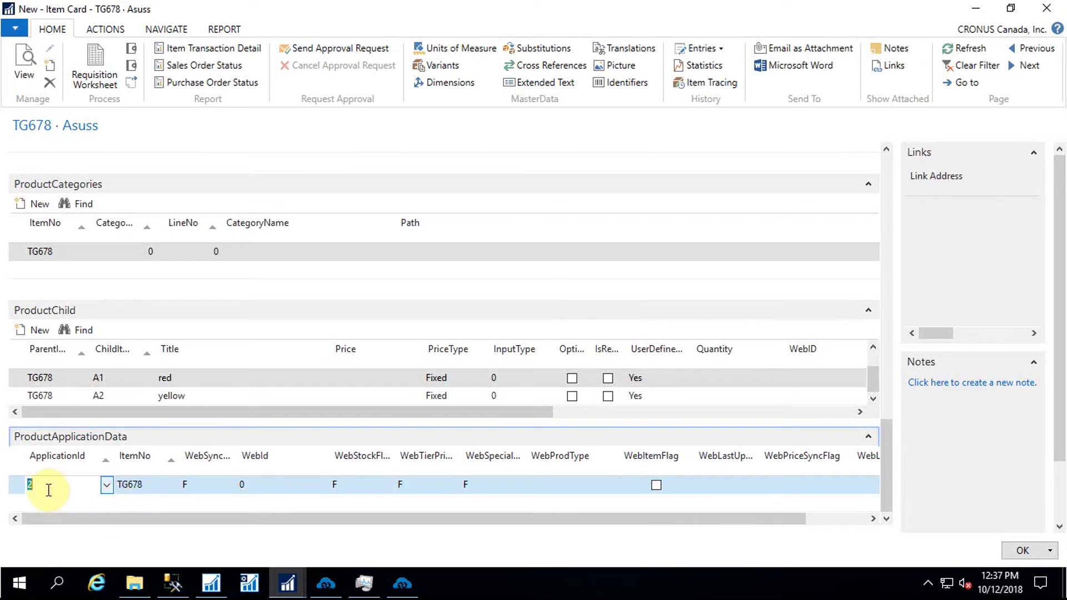
click(106, 485)
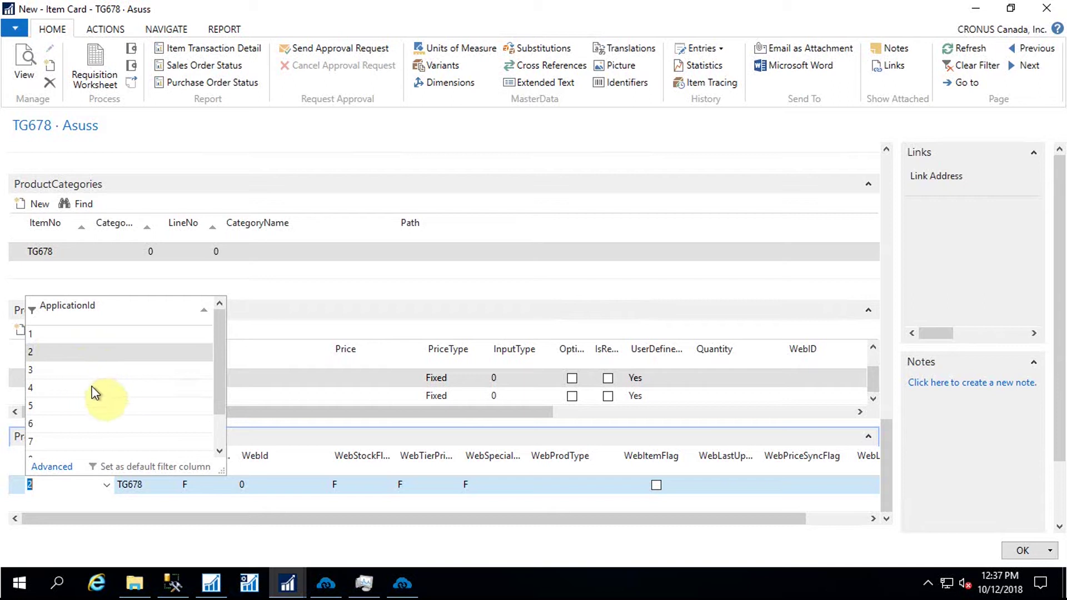
click(350, 328)
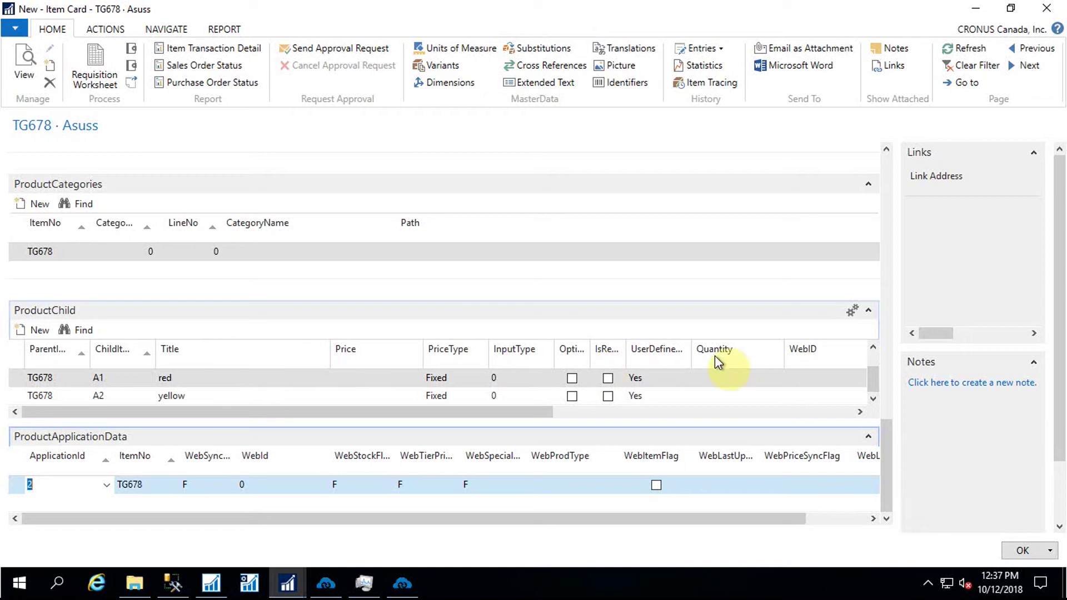
click(656, 484)
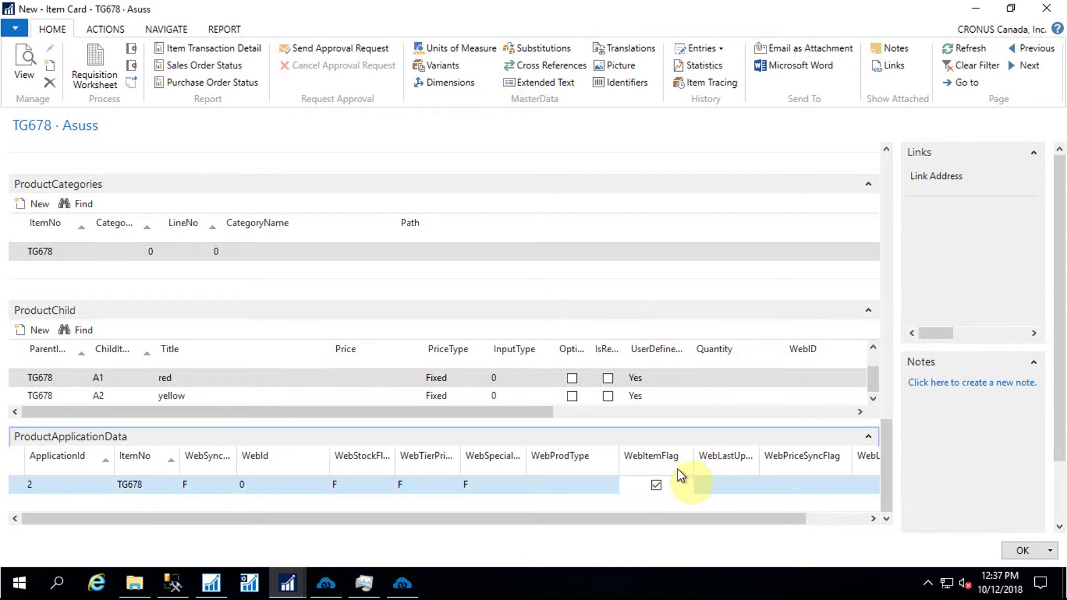
- Close the item card, filter the Items list to 'Asuss', and open Sales Prices
click(1025, 552)
click(658, 152)
text(Asu)
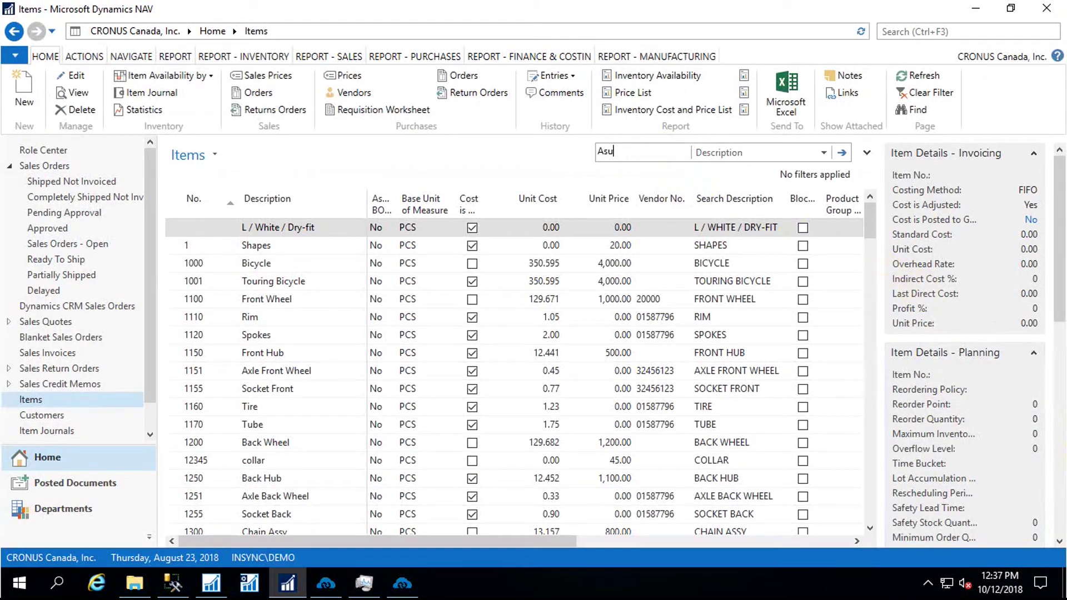
text(ss)
key(Return)
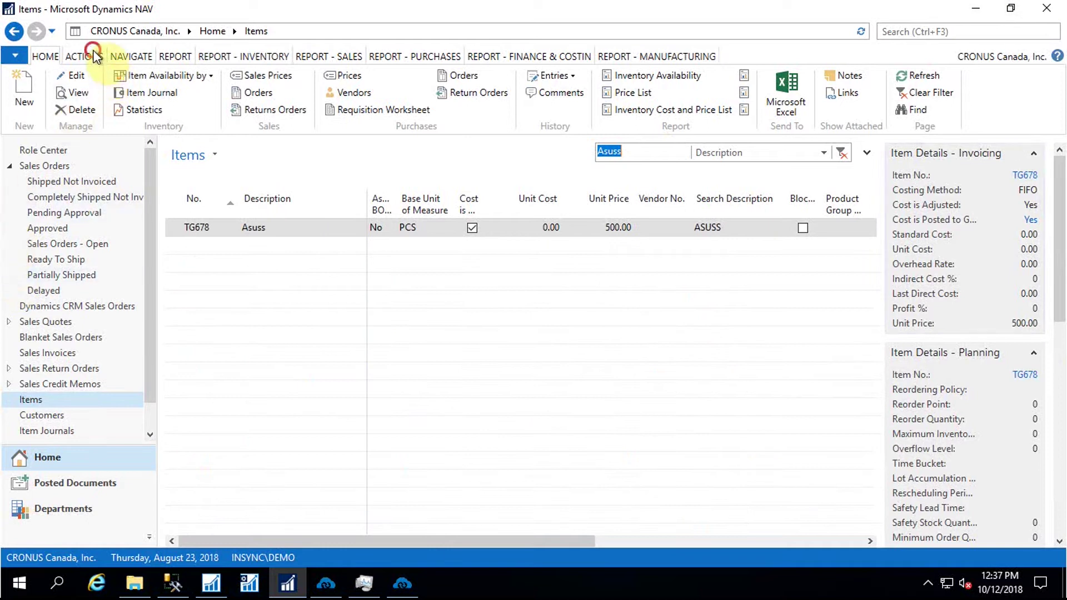
click(94, 56)
click(33, 102)
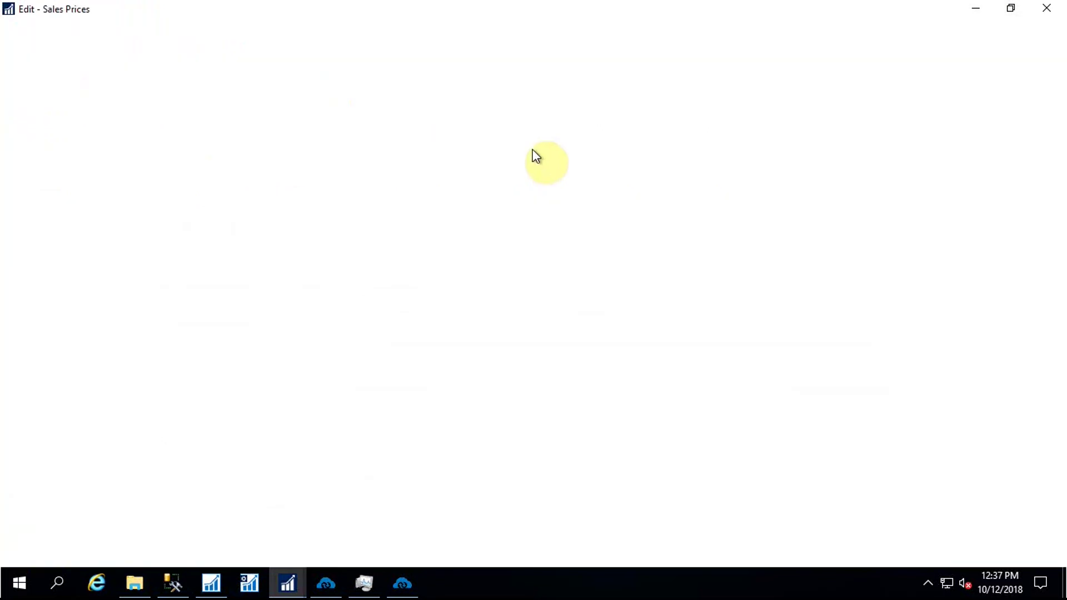
- Add an All Customers sales price of 120.00 for variant A1
click(83, 236)
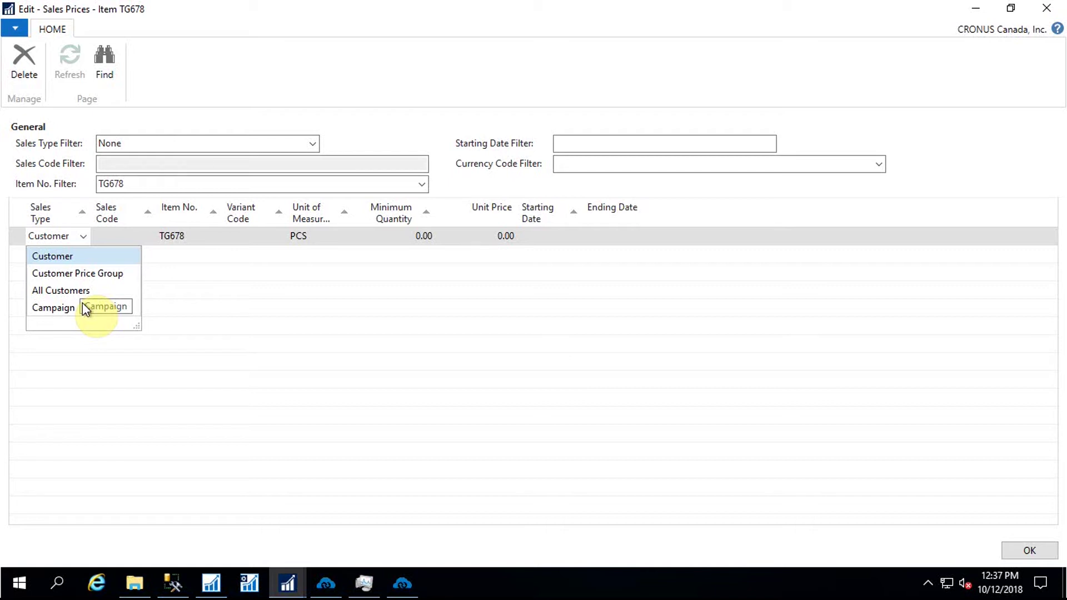
click(81, 294)
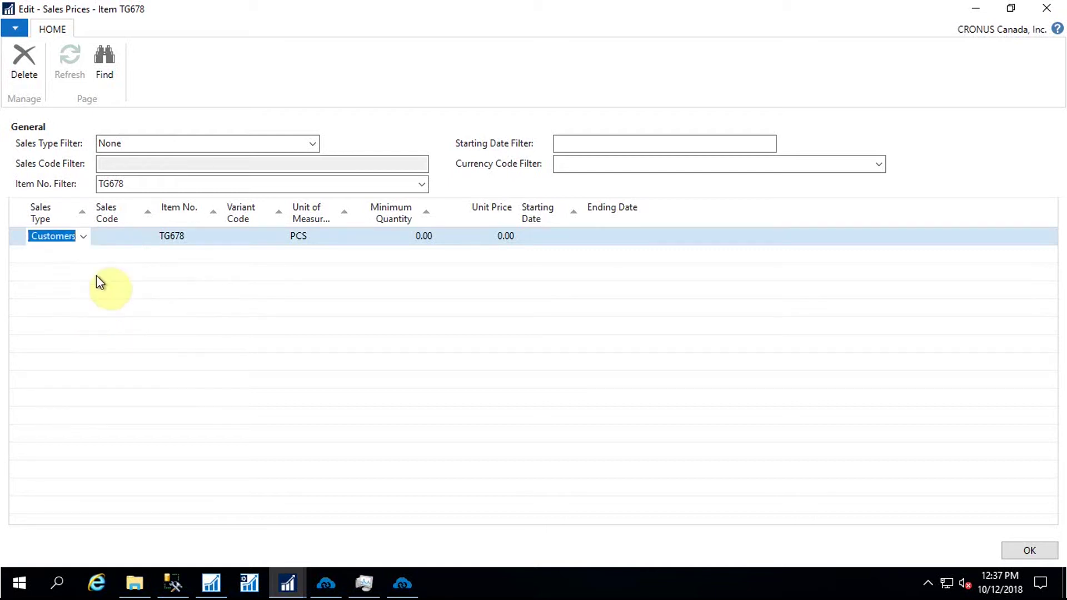
click(253, 238)
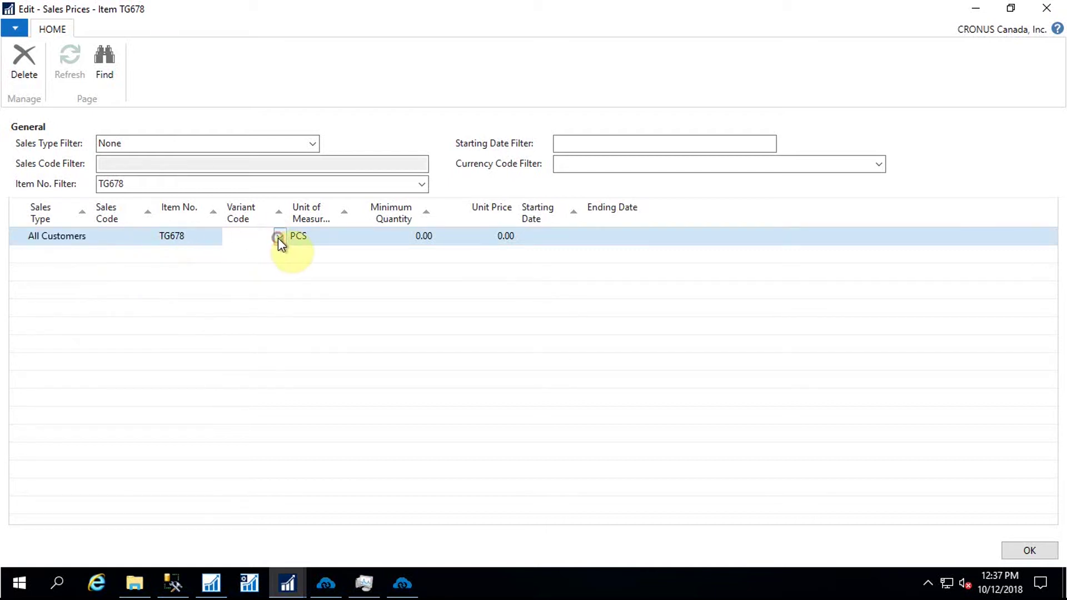
click(279, 237)
click(296, 282)
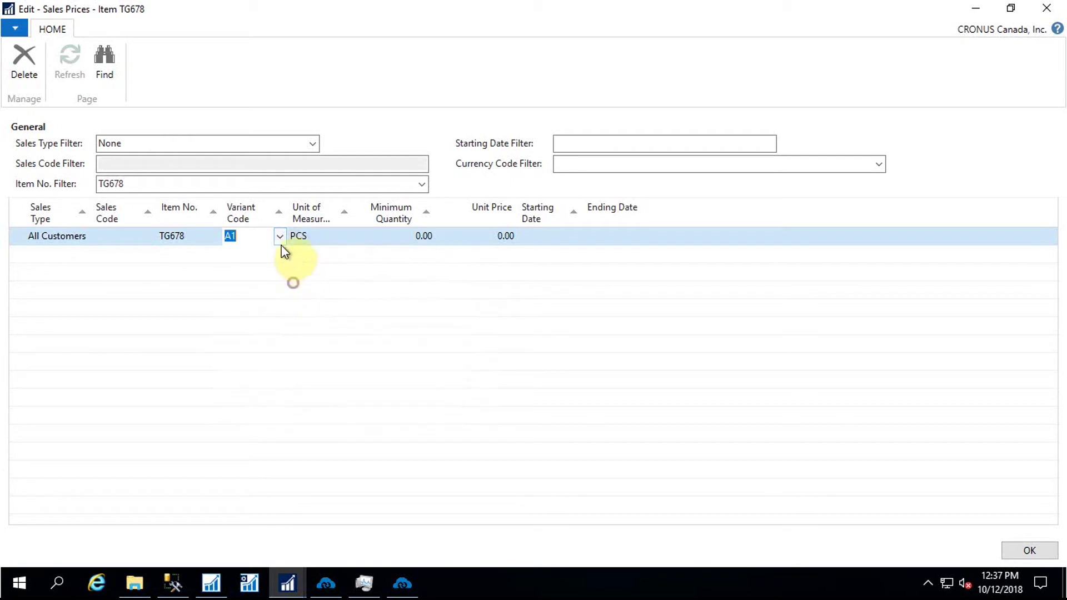
click(406, 240)
click(496, 235)
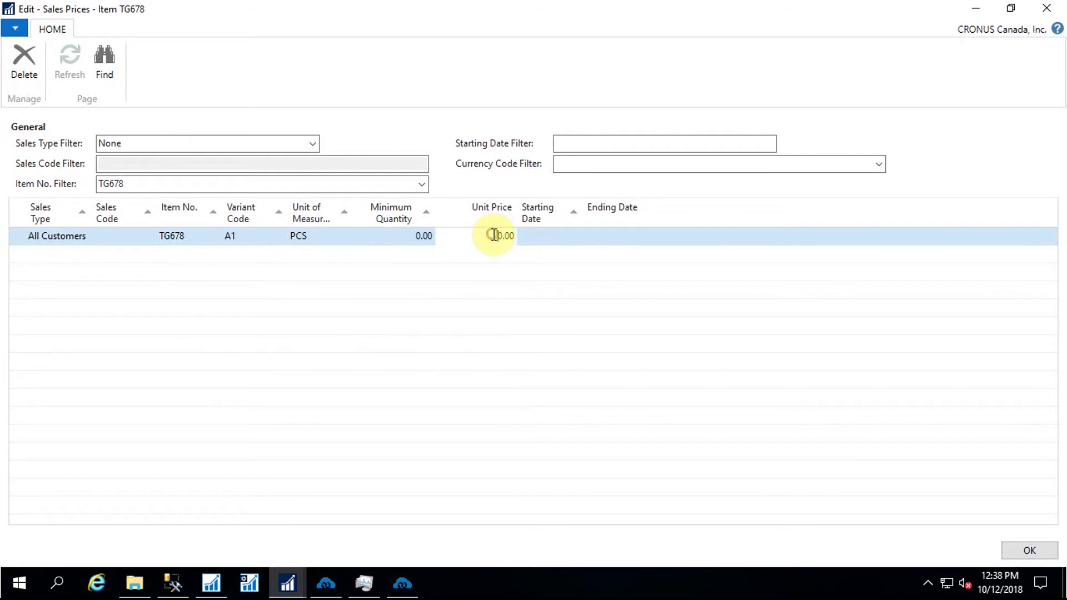
text(120)
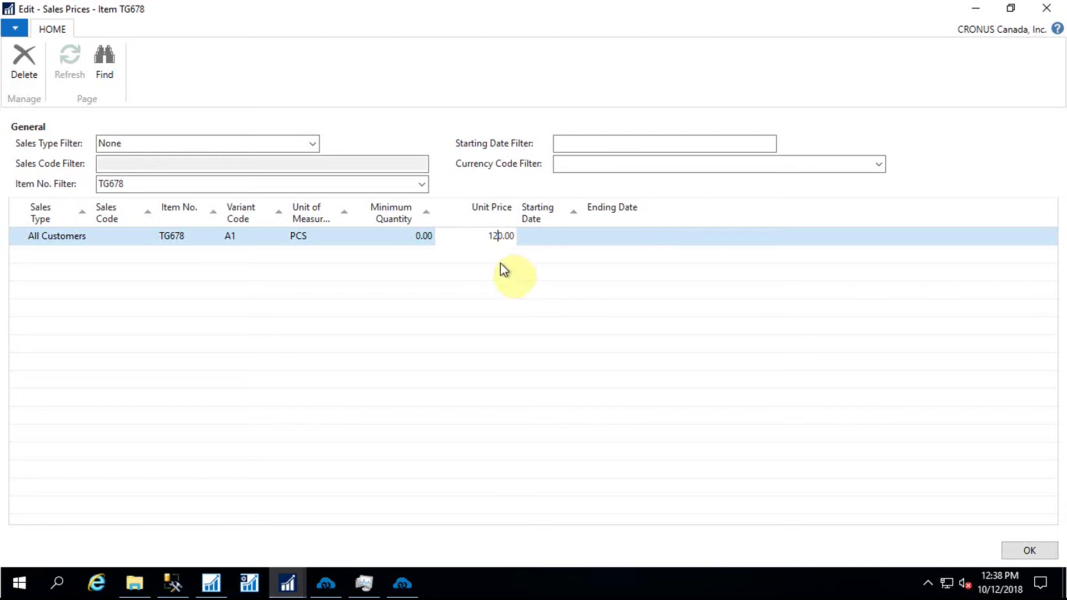
click(87, 259)
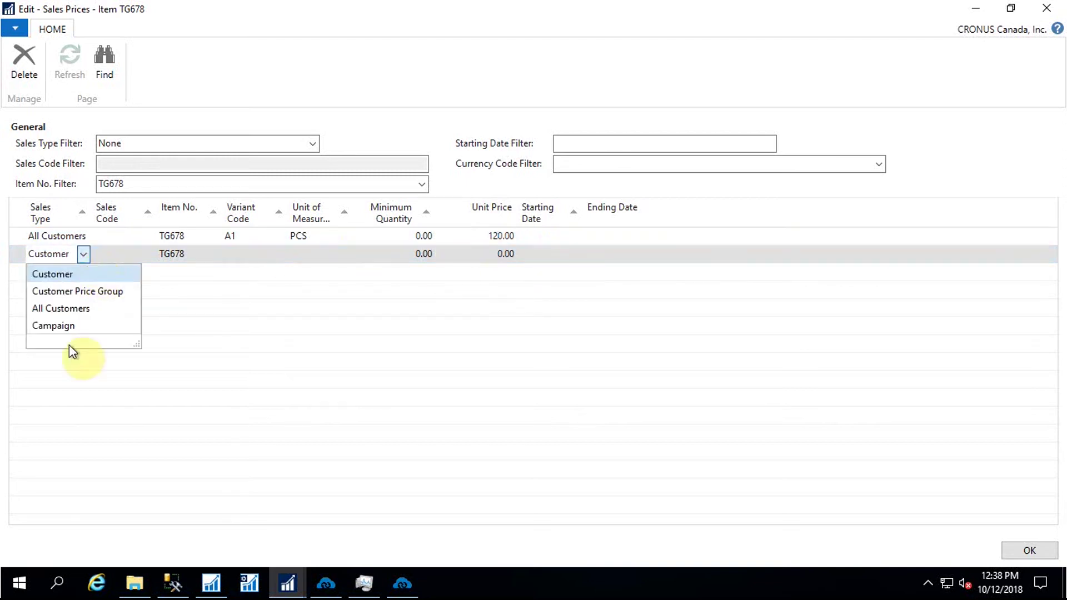
- Add an All Customers sales price of 130.00 for variant A2 and save the prices
click(66, 309)
click(248, 256)
click(280, 255)
click(264, 321)
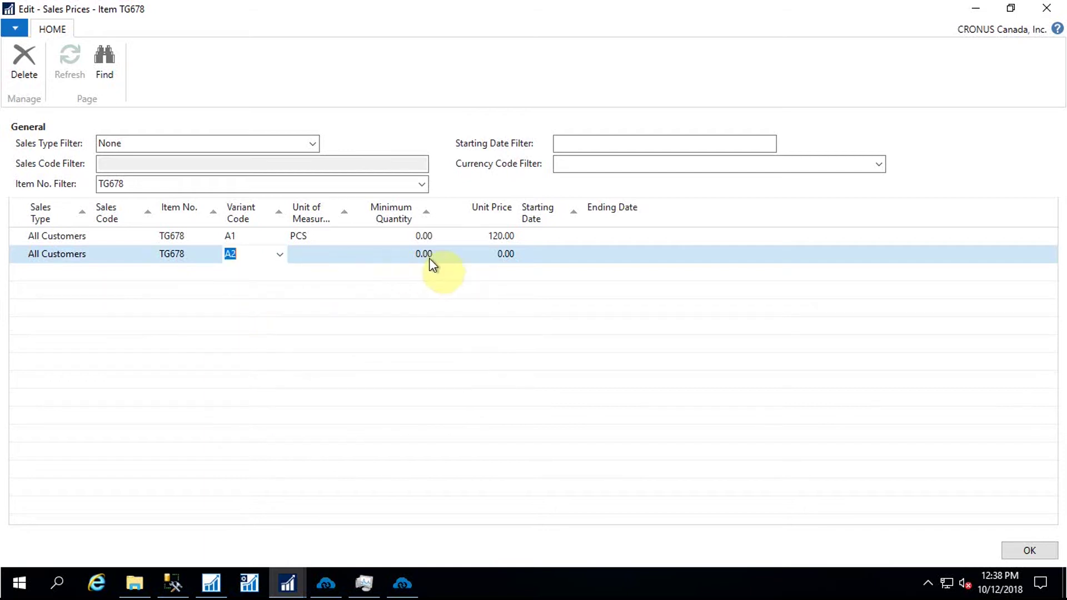
click(487, 255)
text(13)
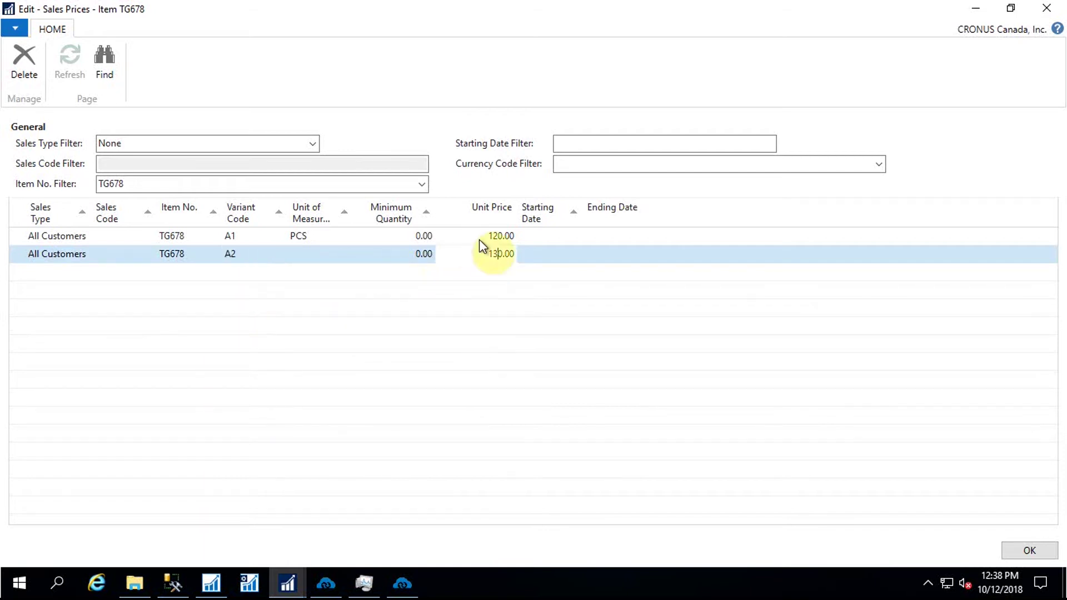
click(1027, 550)
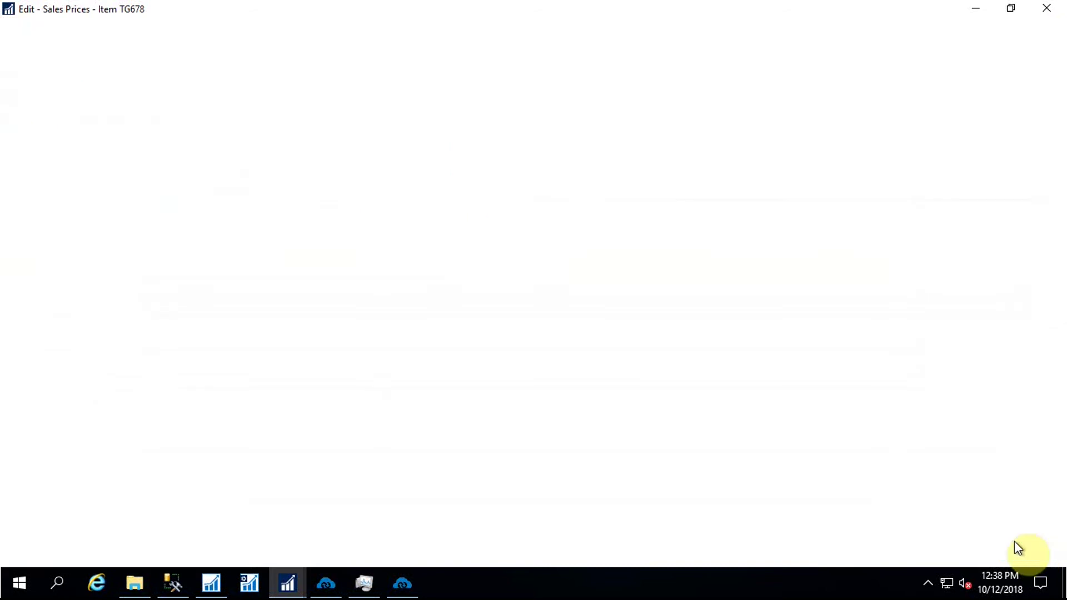
click(285, 235)
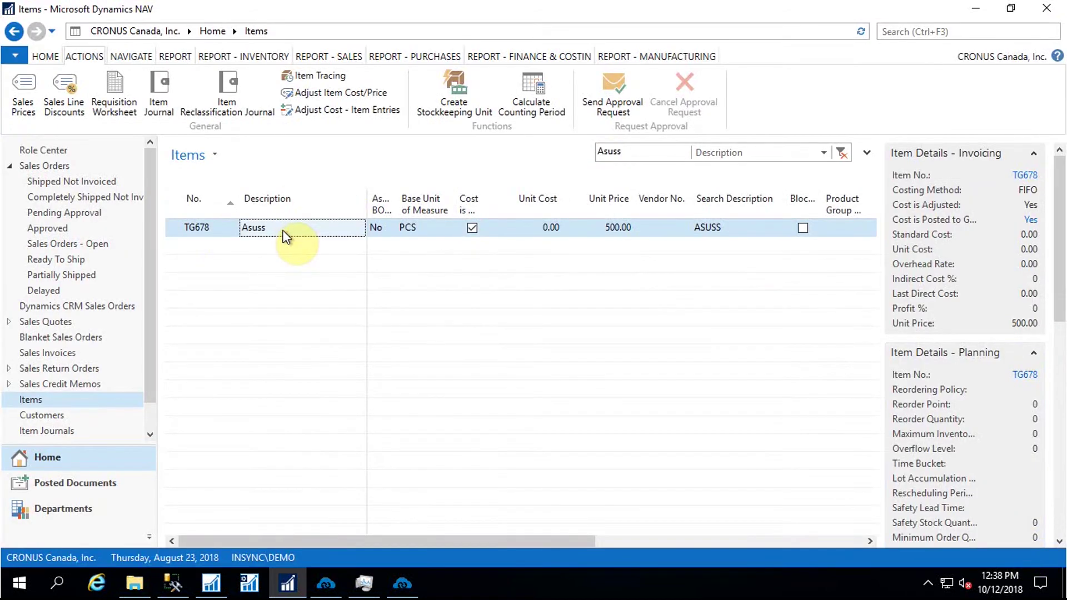
double_click(285, 235)
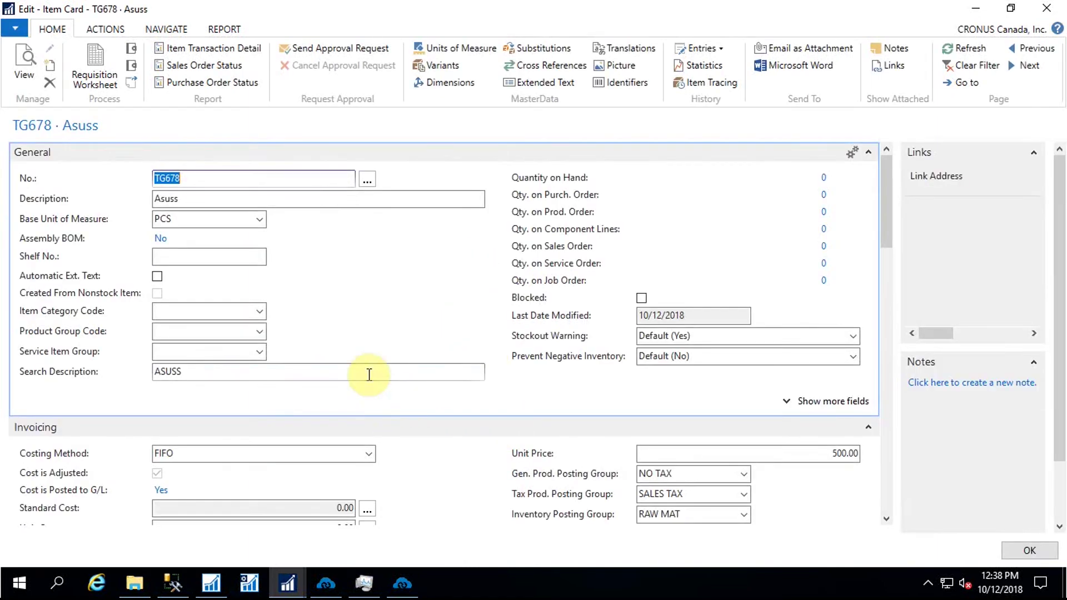
scroll(388, 378, down, 5)
scroll(371, 381, down, 8)
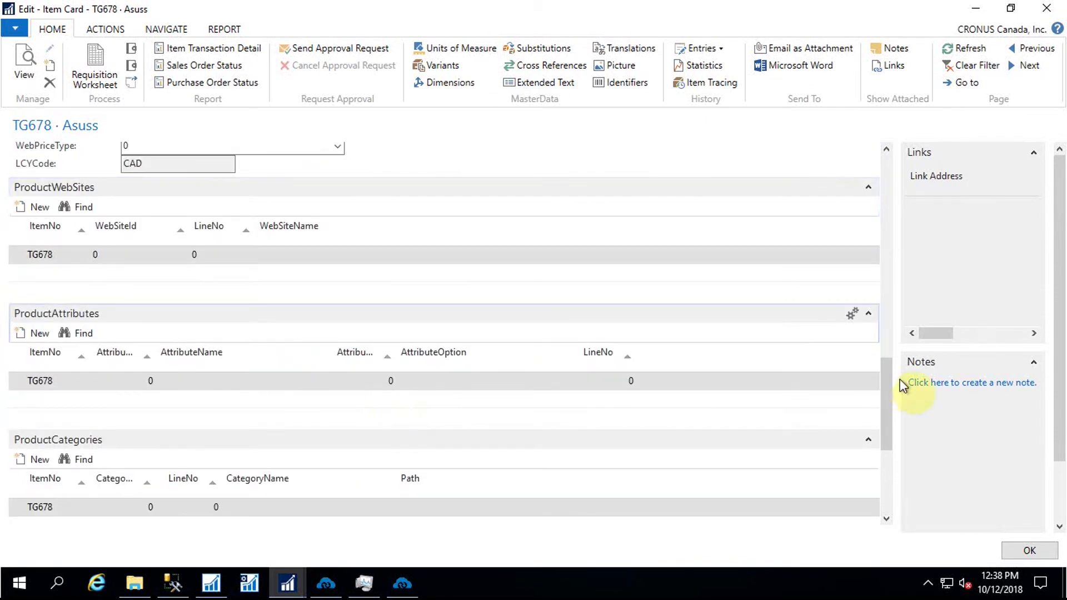
drag(886, 396, 894, 467)
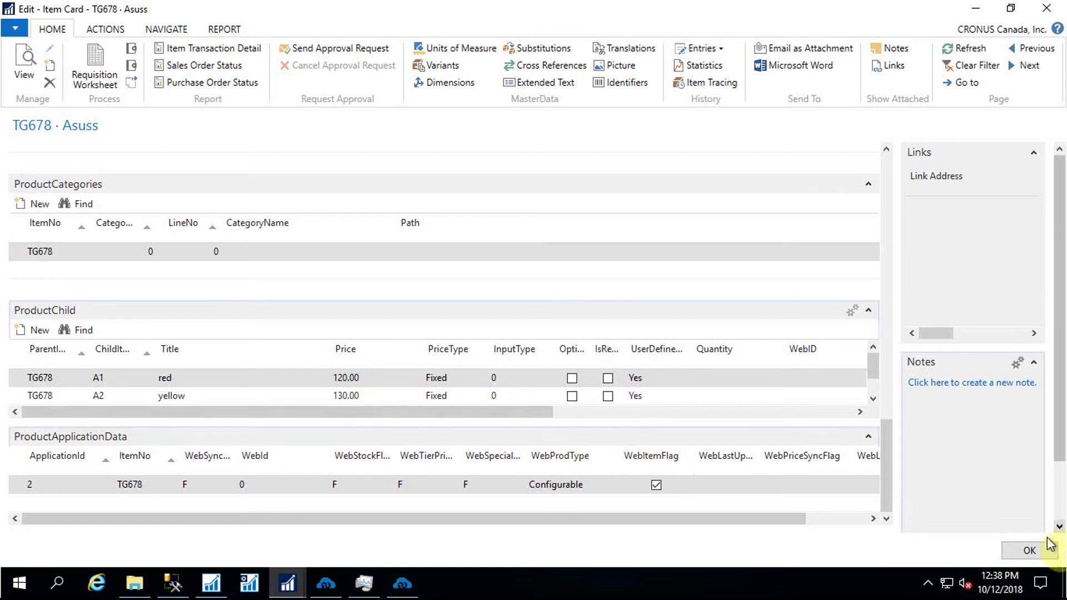
click(1029, 551)
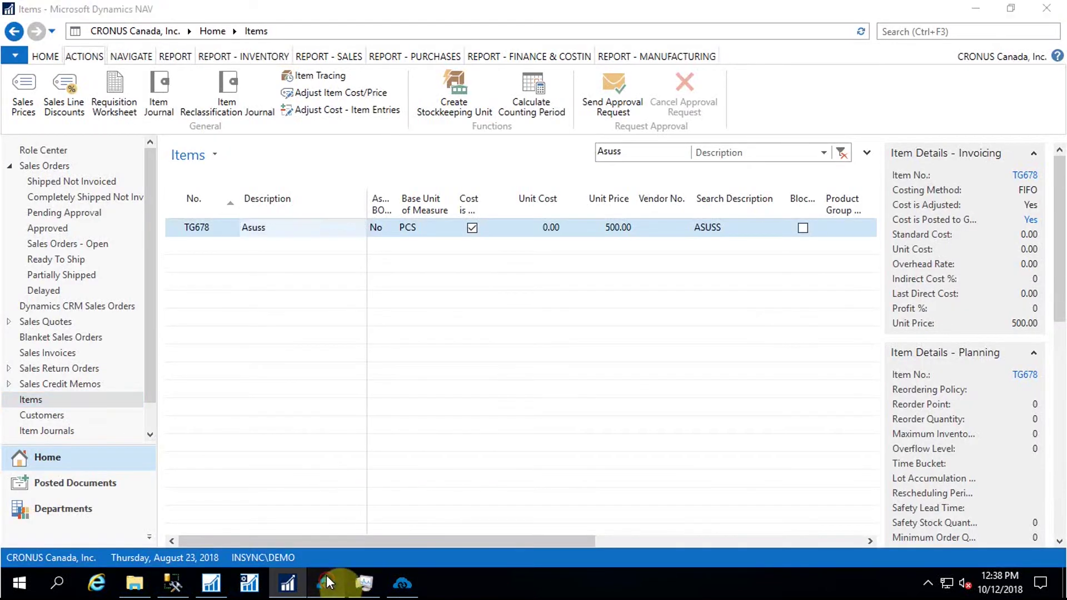
click(325, 583)
- Start the Product: Add (with variants) sync on the NAV-to-Shopify connection
click(409, 232)
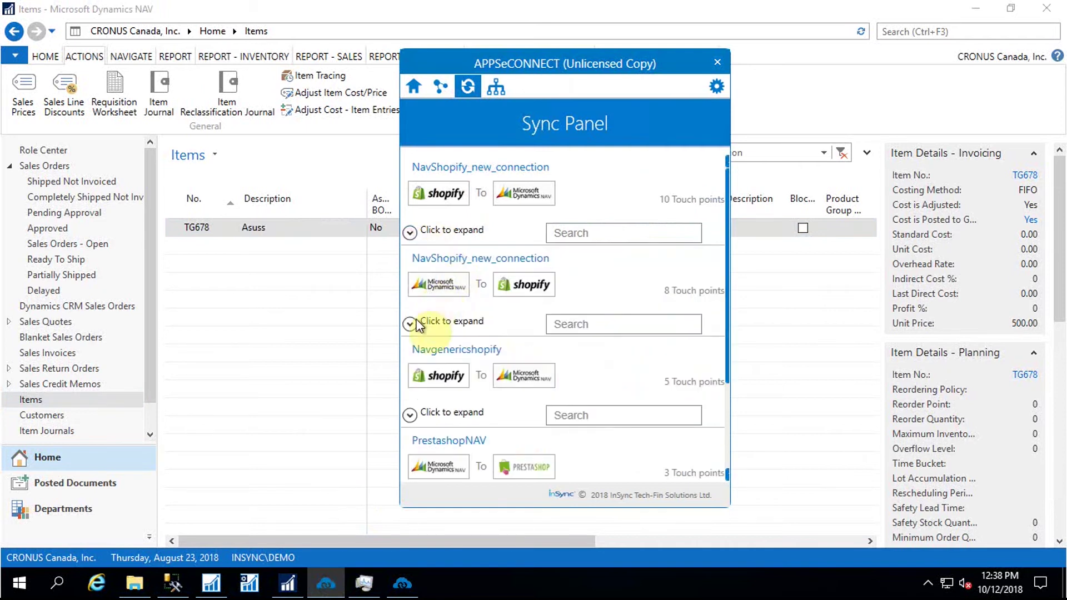
scroll(652, 285, down, 1)
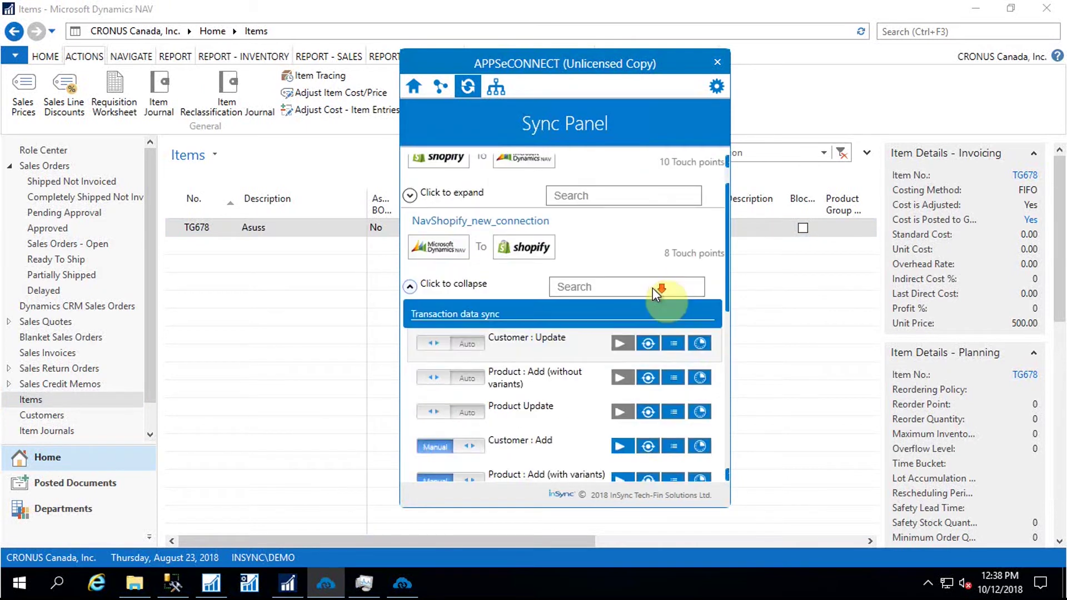
scroll(653, 291, down, 1)
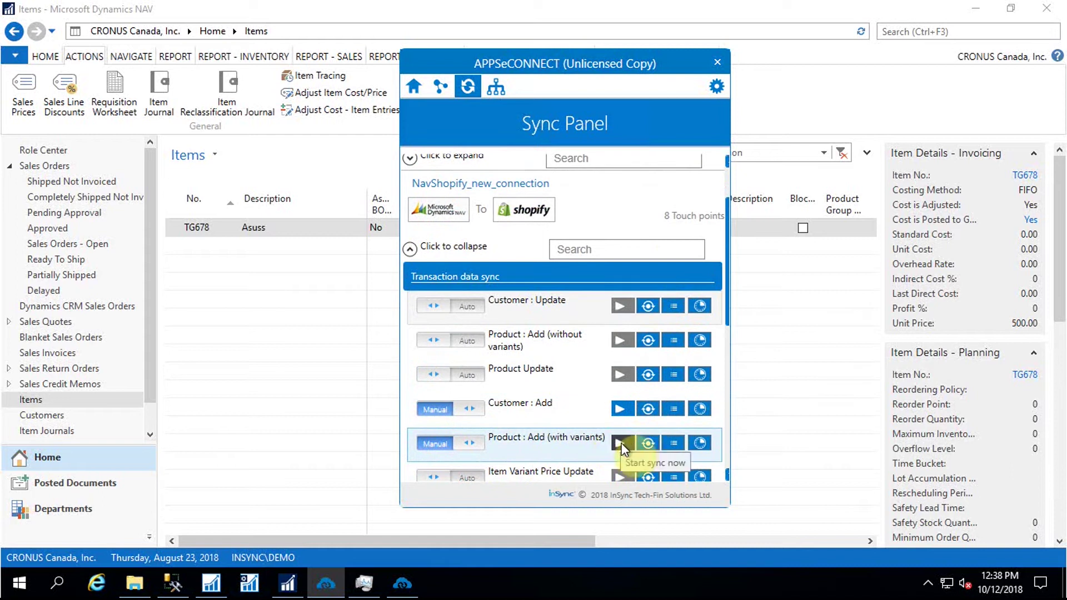
click(621, 442)
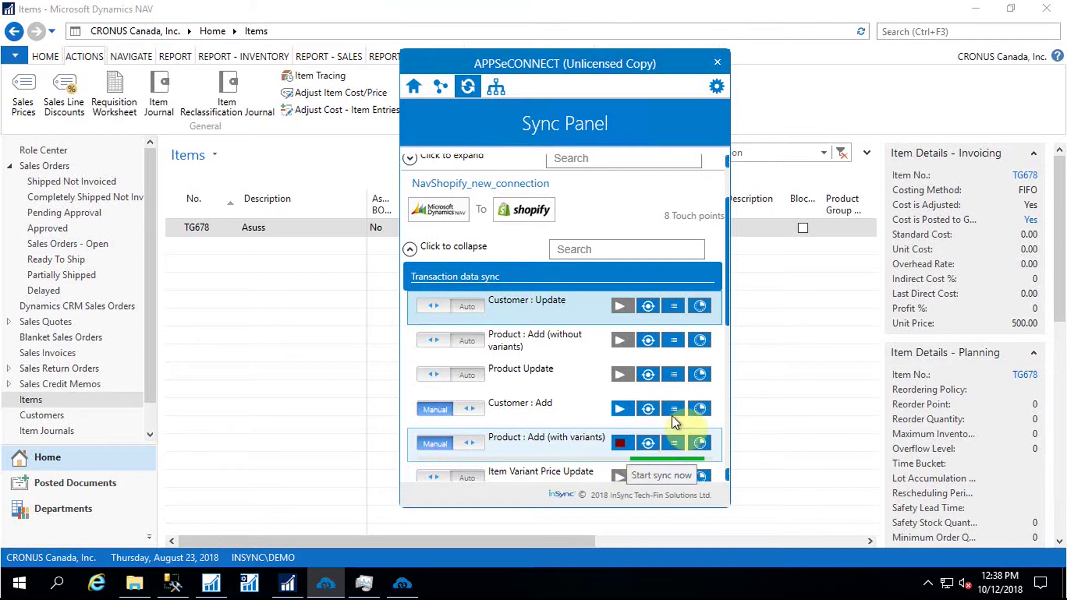
- Minimize the remote desktop session and switch to the Shopify store admin
mouse_move(472, 13)
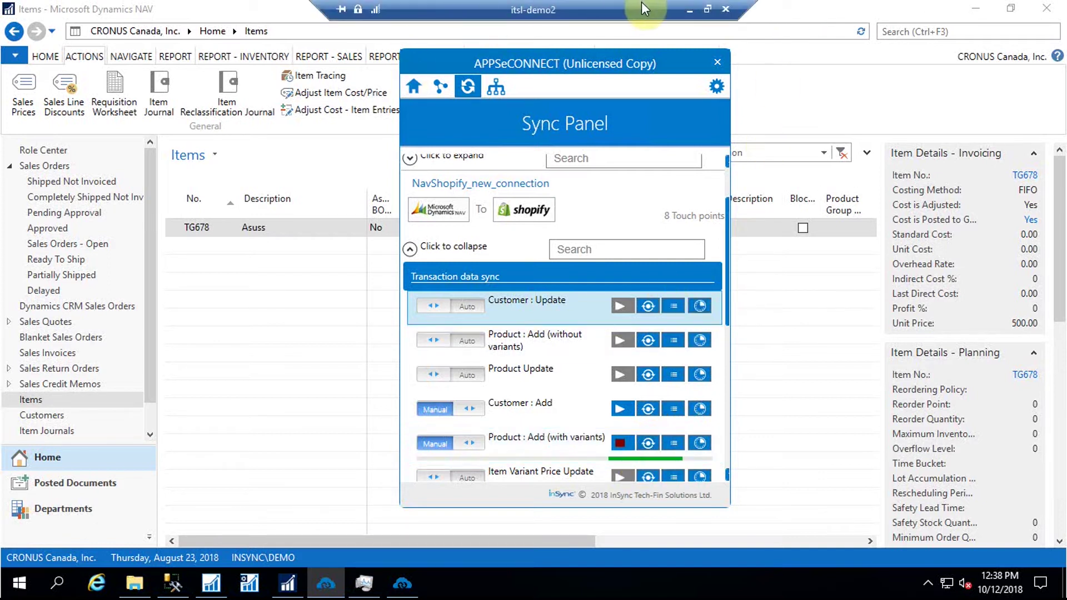
click(689, 12)
click(282, 10)
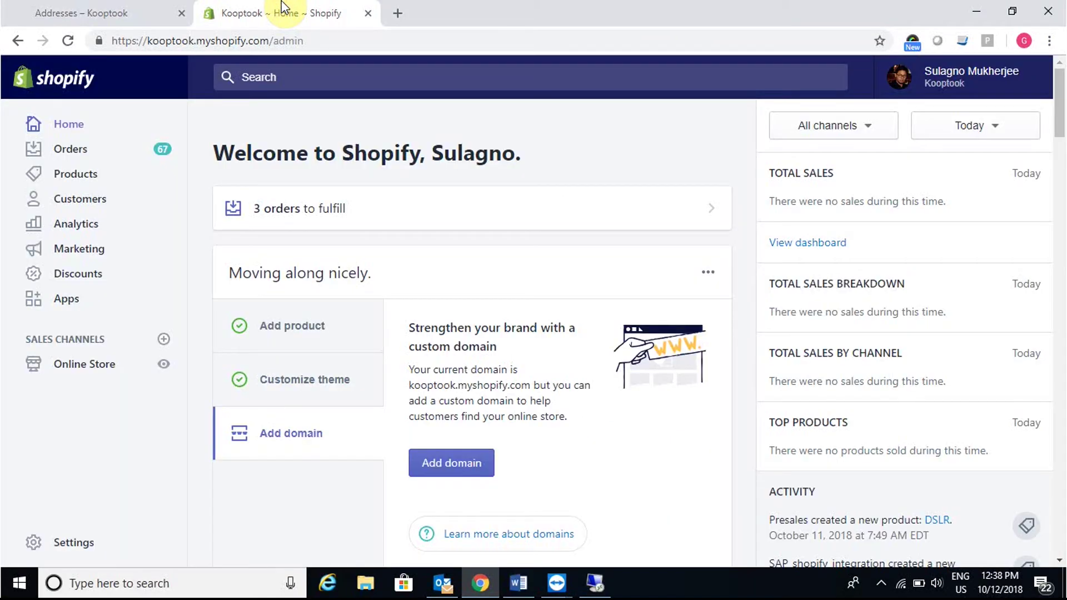
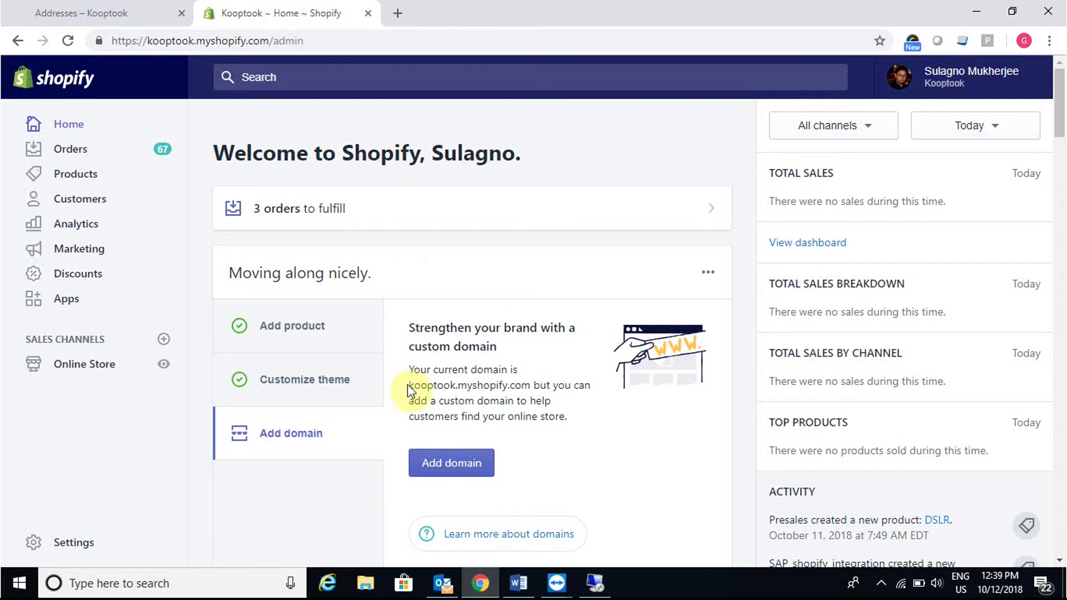
- Return to the Shopify admin and search Products for 'Asuss'
mouse_move(605, 592)
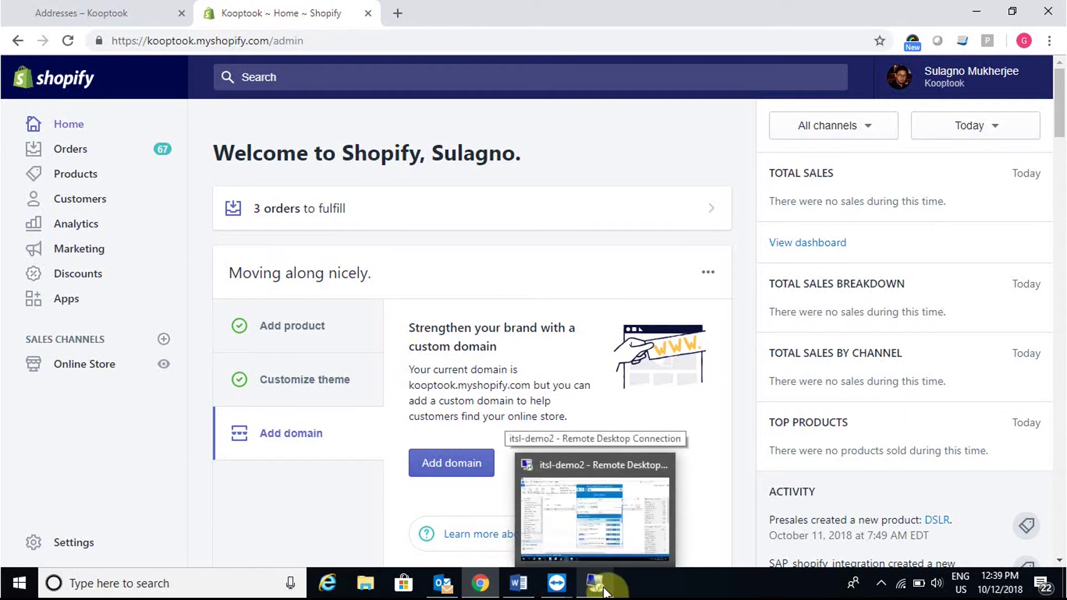
click(578, 510)
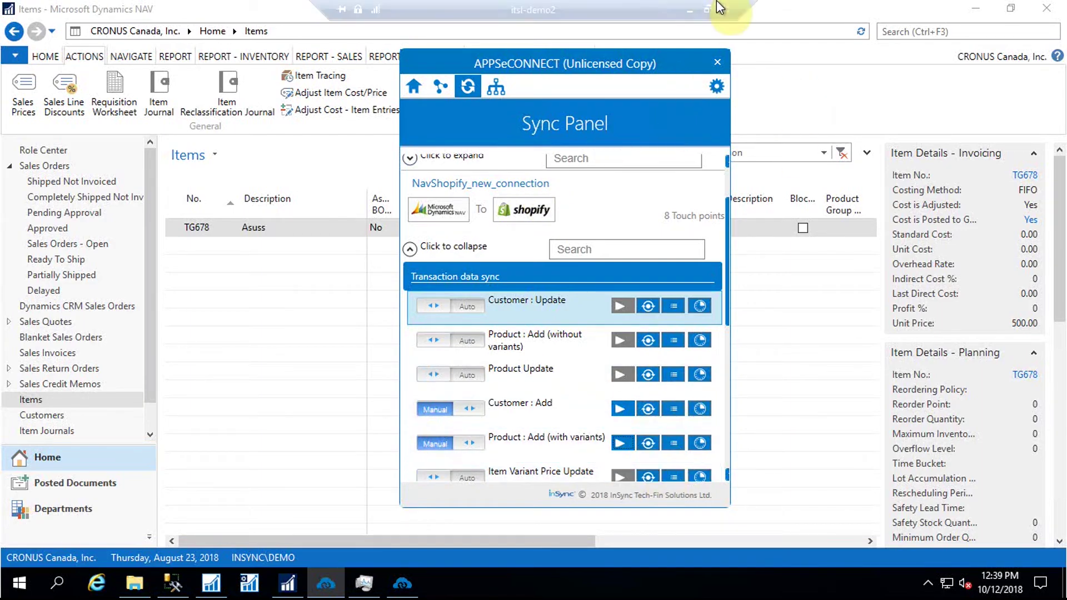
click(689, 8)
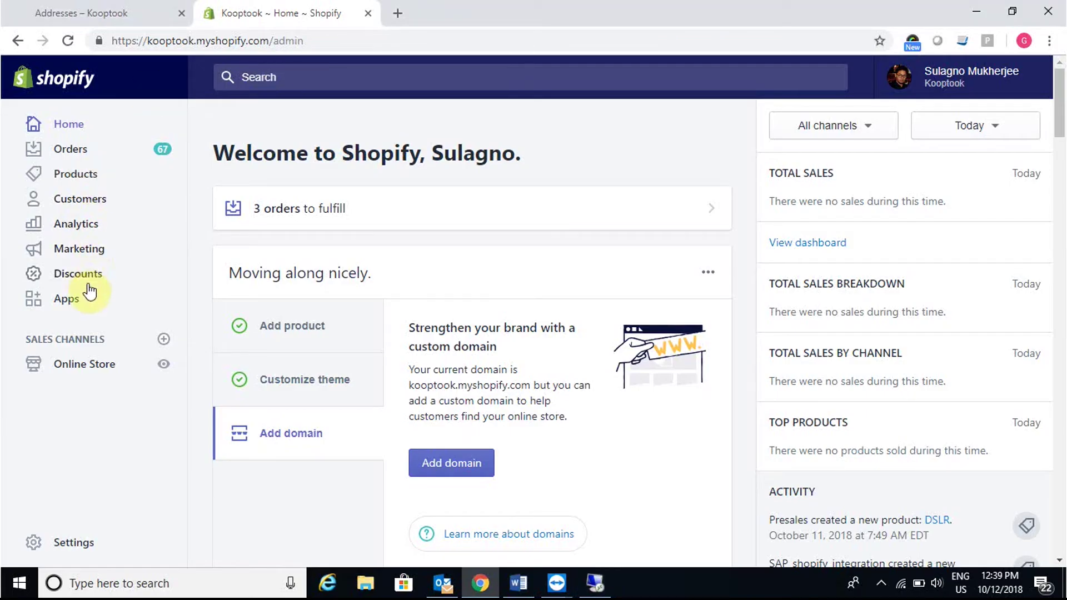
click(89, 171)
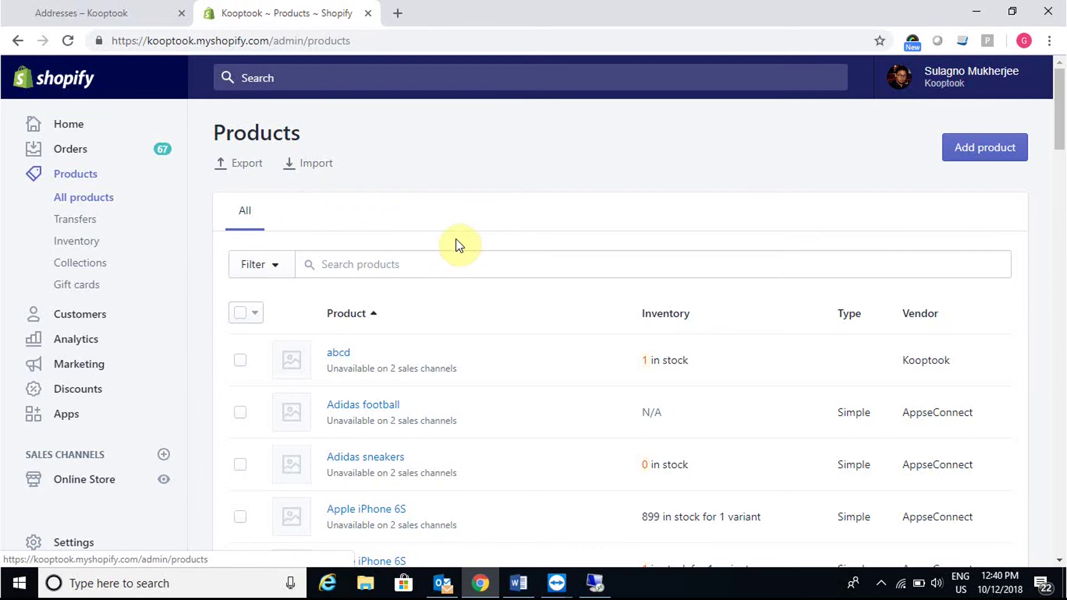
click(421, 271)
text(Asuss)
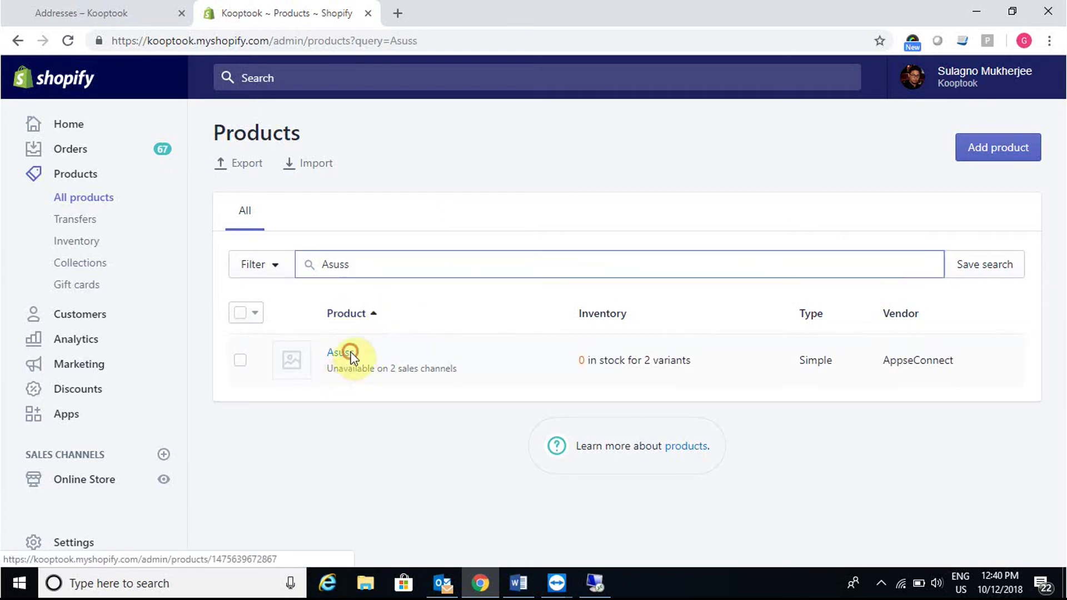
- Open the Asuss product, review its red and yellow variant stock, then return to NAV
click(348, 352)
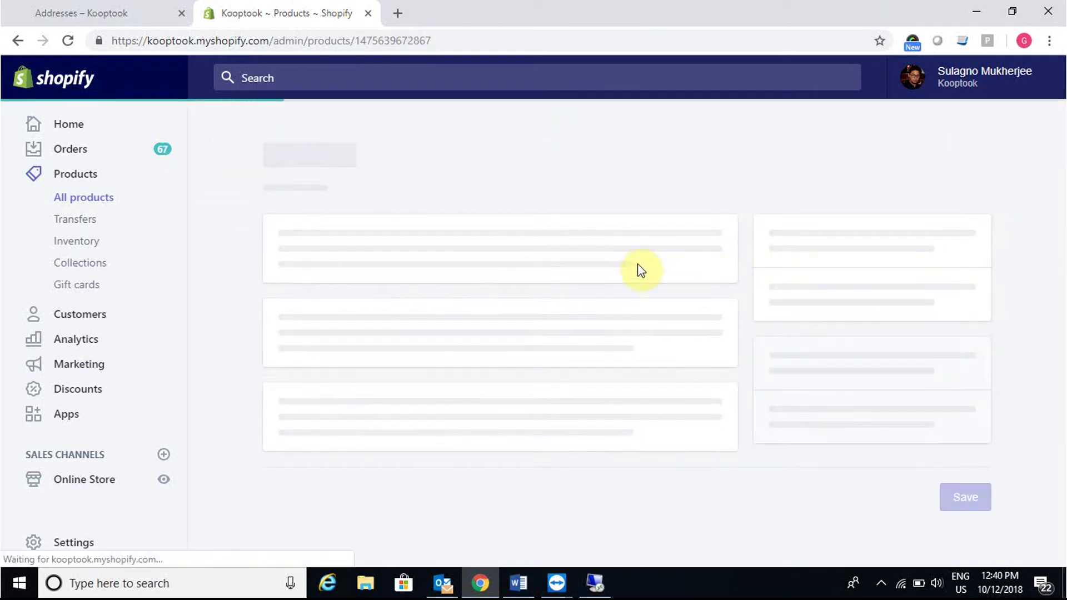
scroll(433, 369, down, 4)
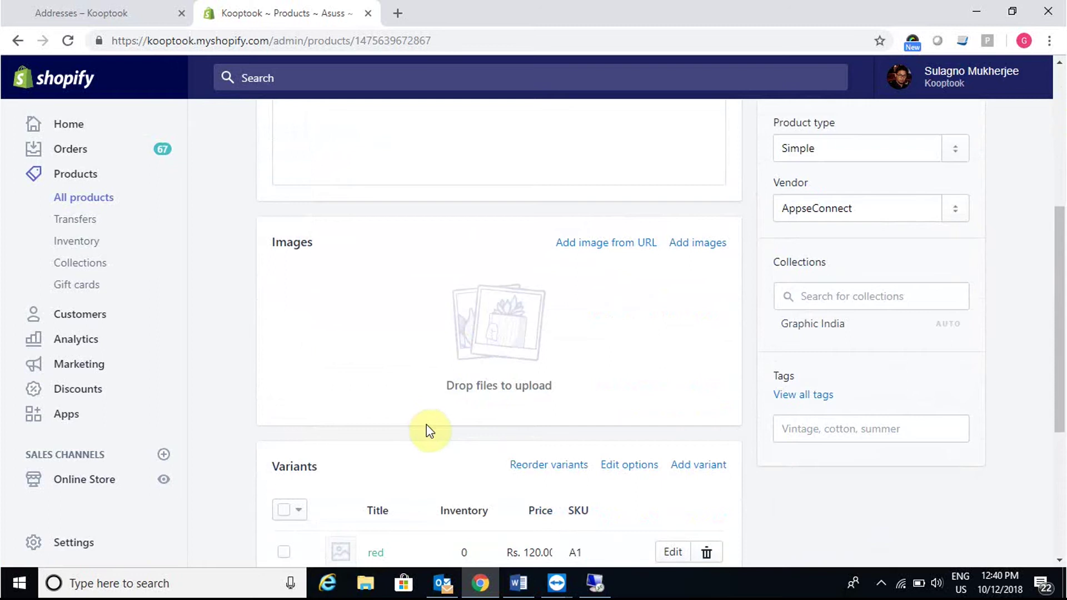
scroll(431, 428, up, 4)
scroll(399, 421, down, 7)
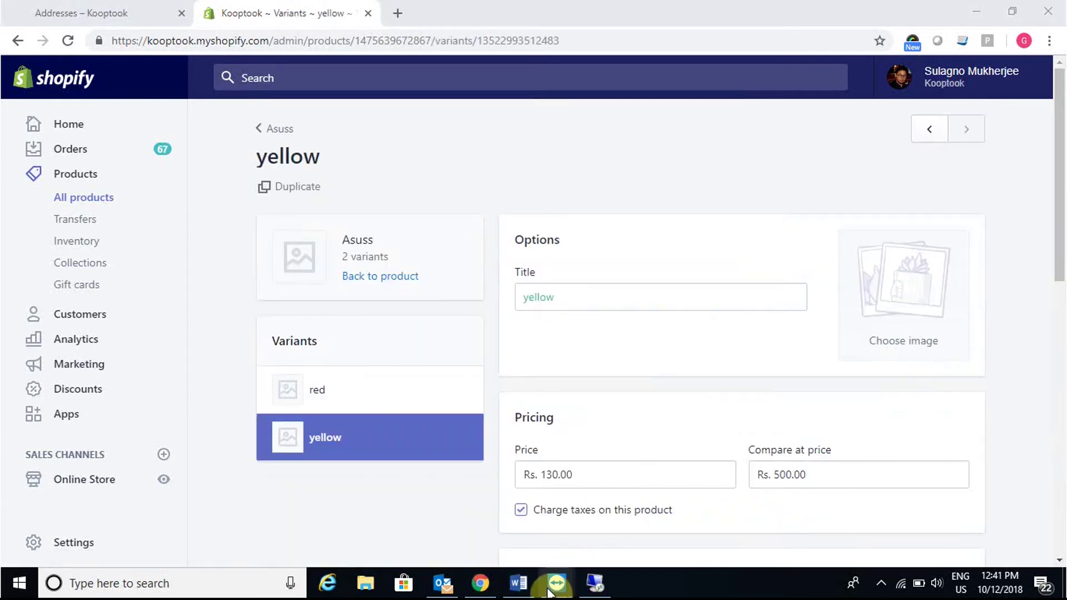
click(594, 583)
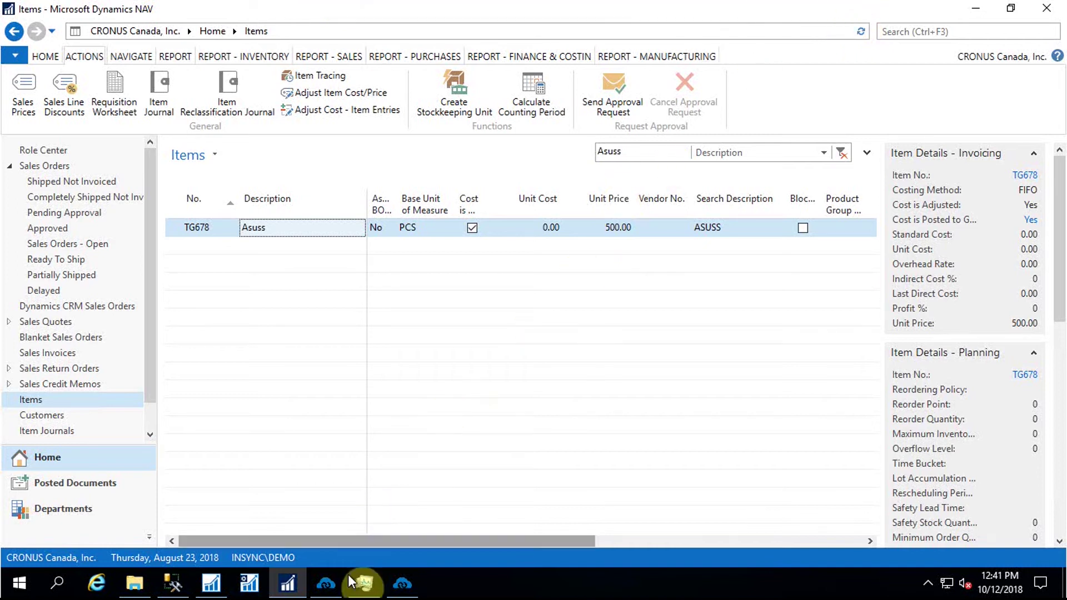
- Open the Asuss item card from the NAV Items list and launch its Item Journal
click(327, 583)
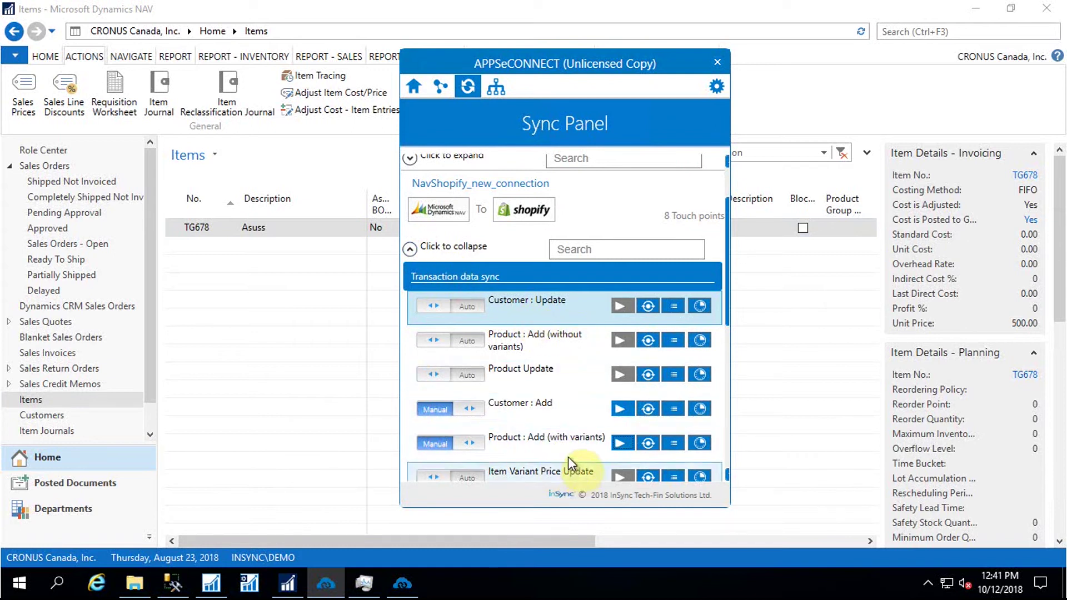
scroll(571, 399, down, 1)
click(312, 154)
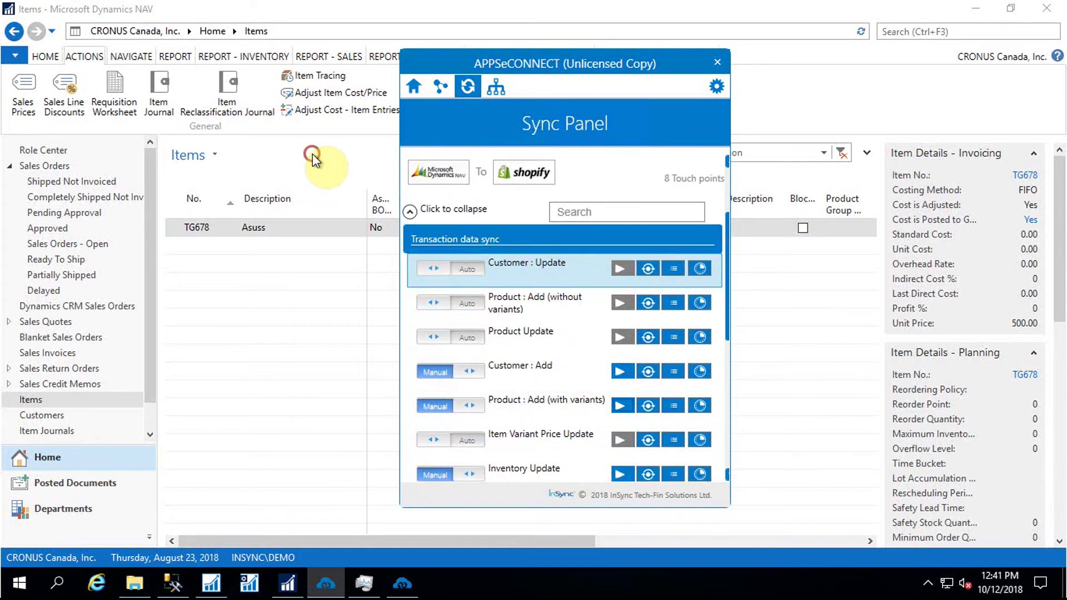
double_click(314, 229)
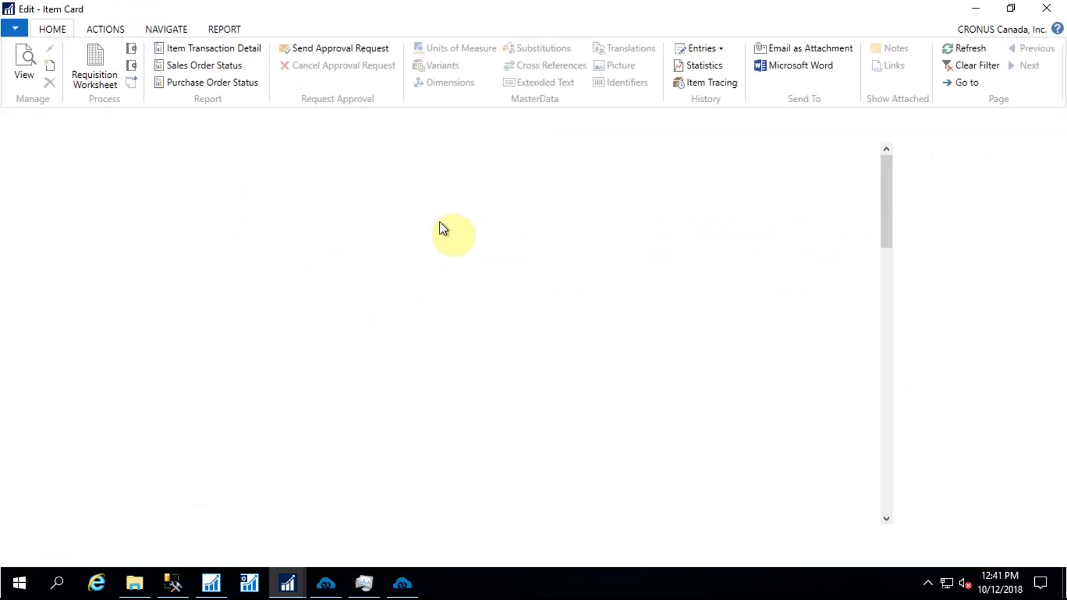
click(106, 31)
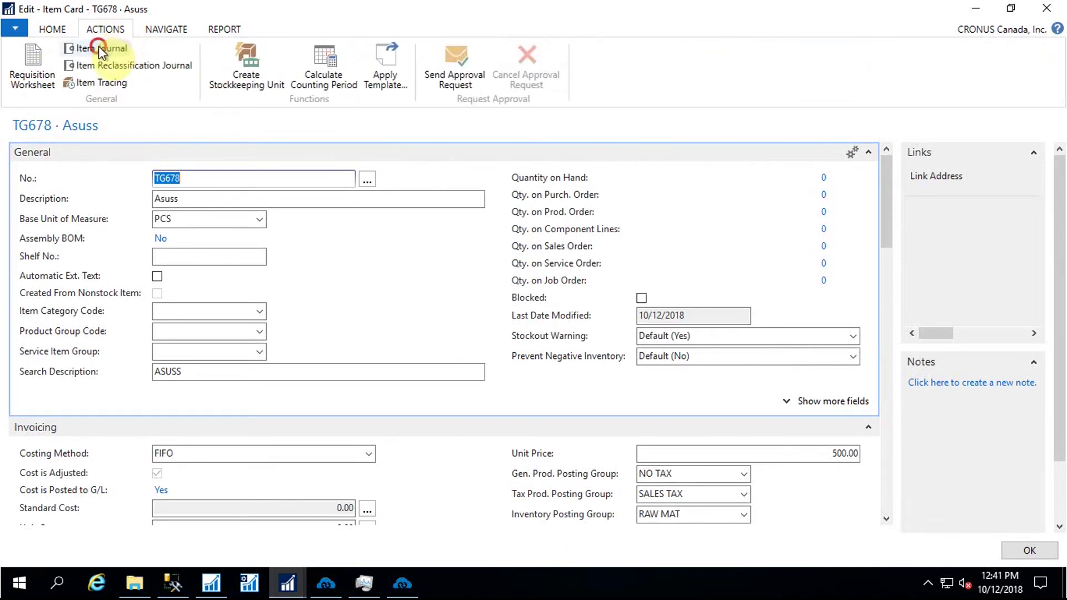
click(98, 48)
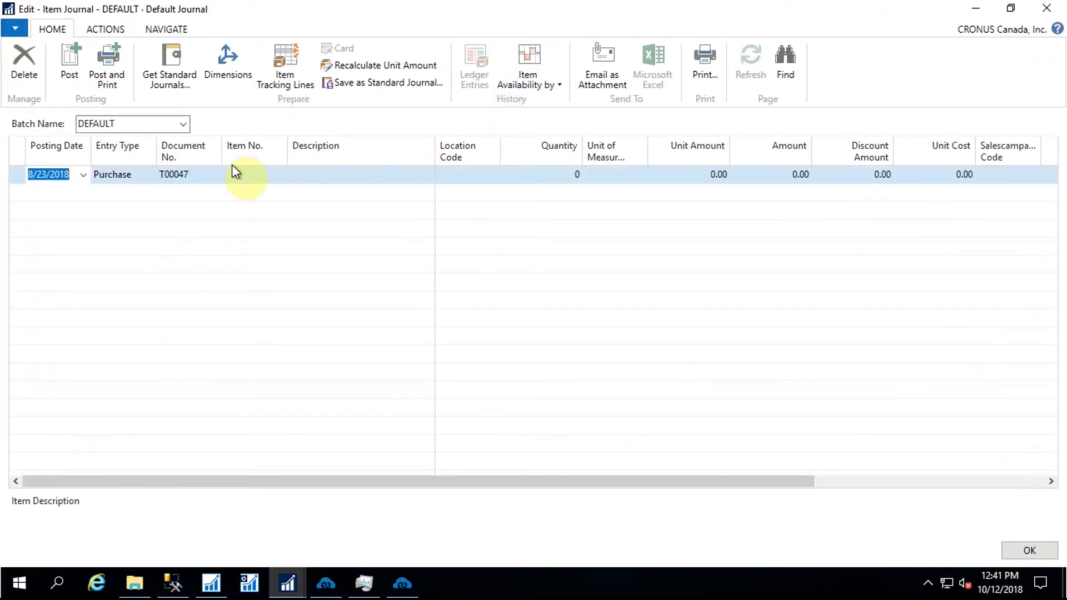
- Make the journal line a Positive Adjustment for item TG678 Asuss
click(150, 175)
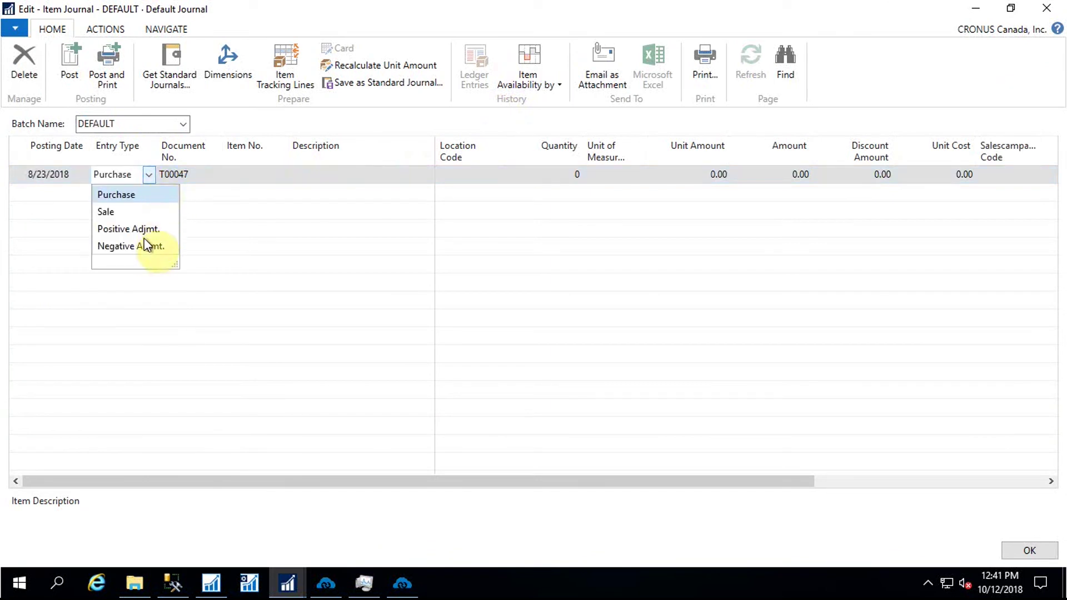
click(144, 228)
click(258, 174)
click(280, 174)
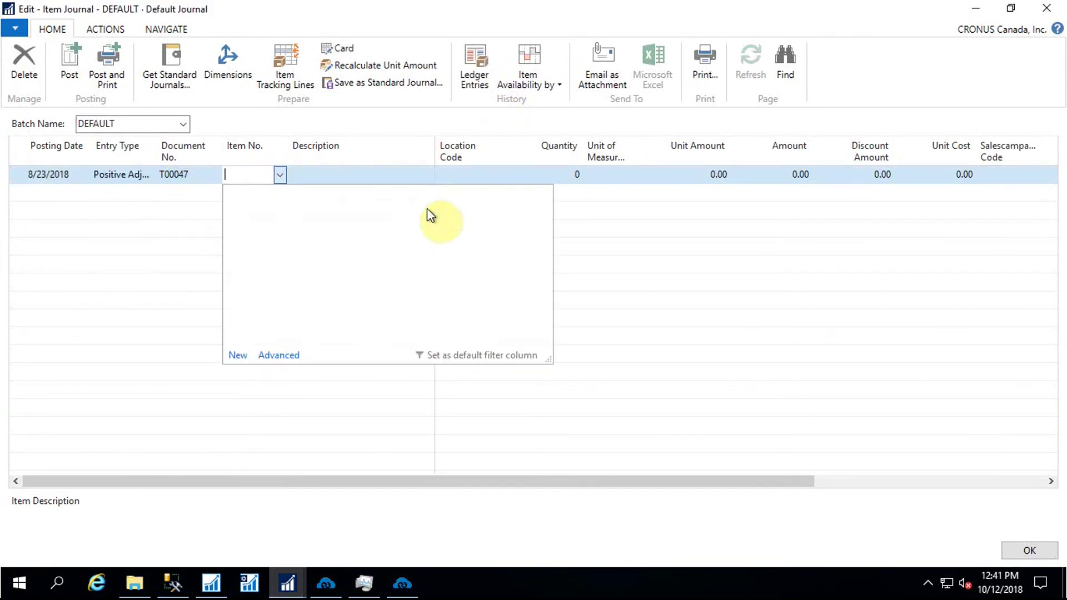
click(330, 197)
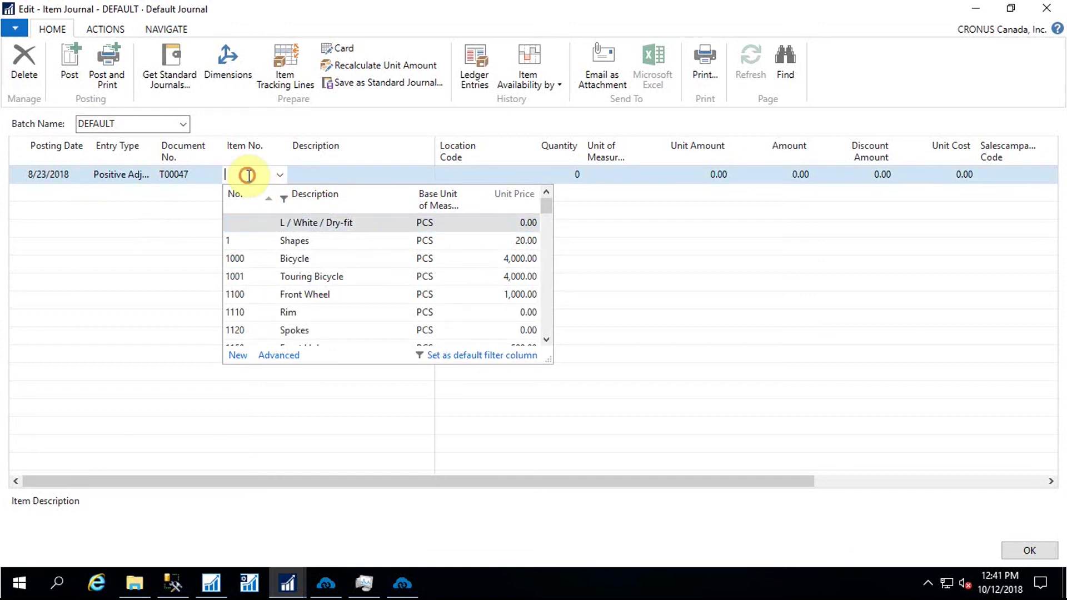
text(Asuss)
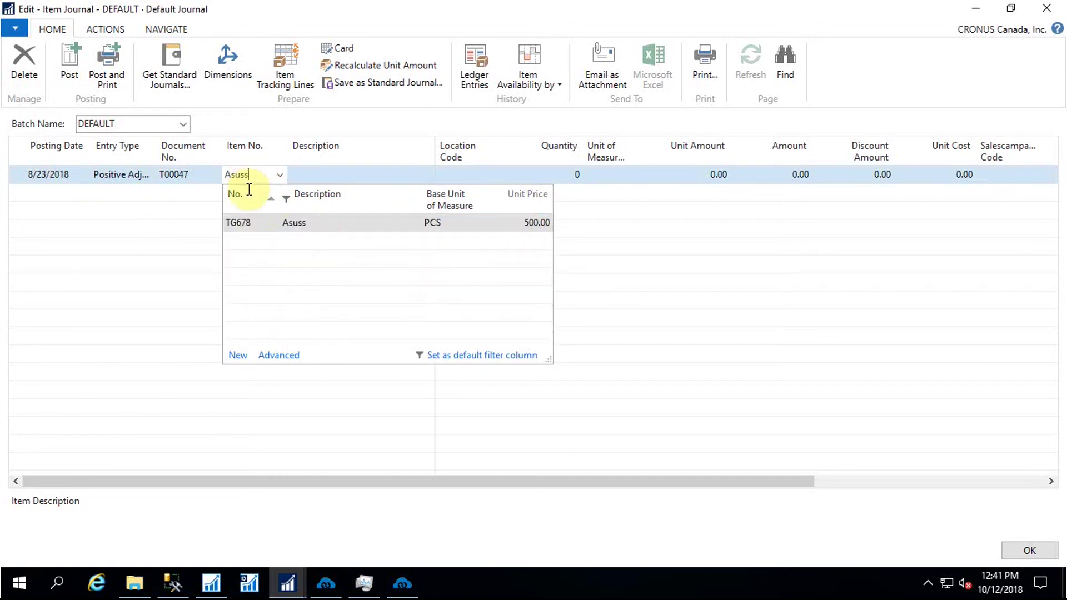
click(275, 227)
click(460, 173)
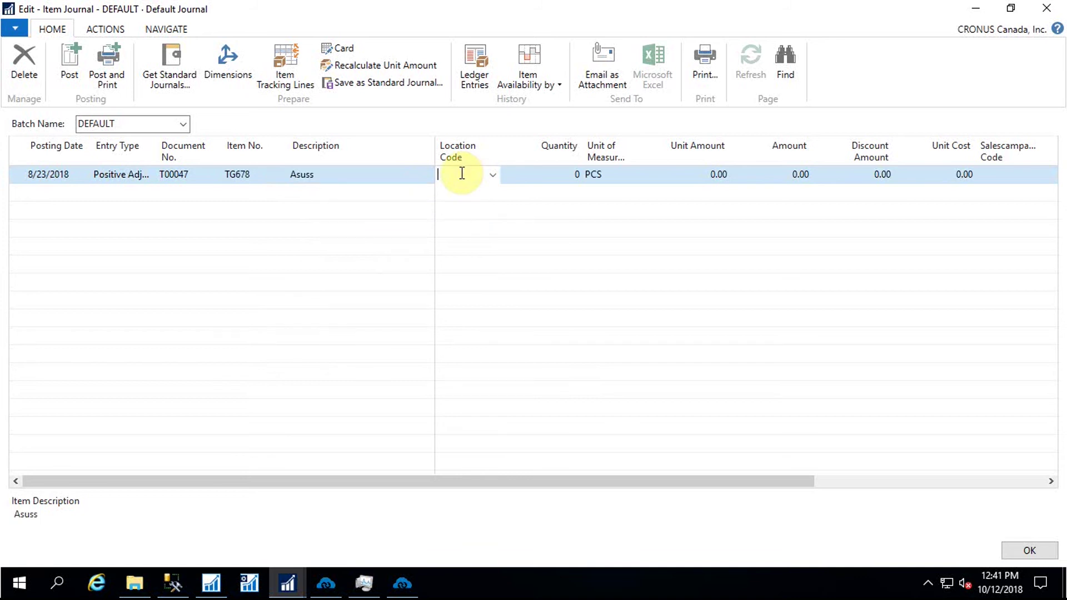
- Give the line location BLUE, red variant A1 and quantity 800, then start a new line
click(492, 175)
click(489, 224)
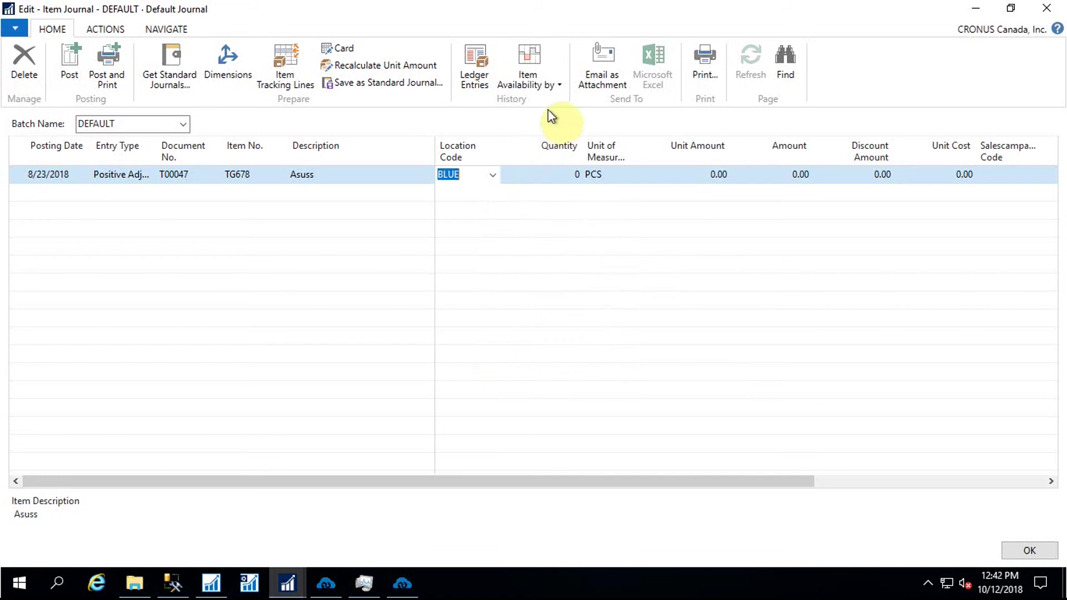
click(558, 85)
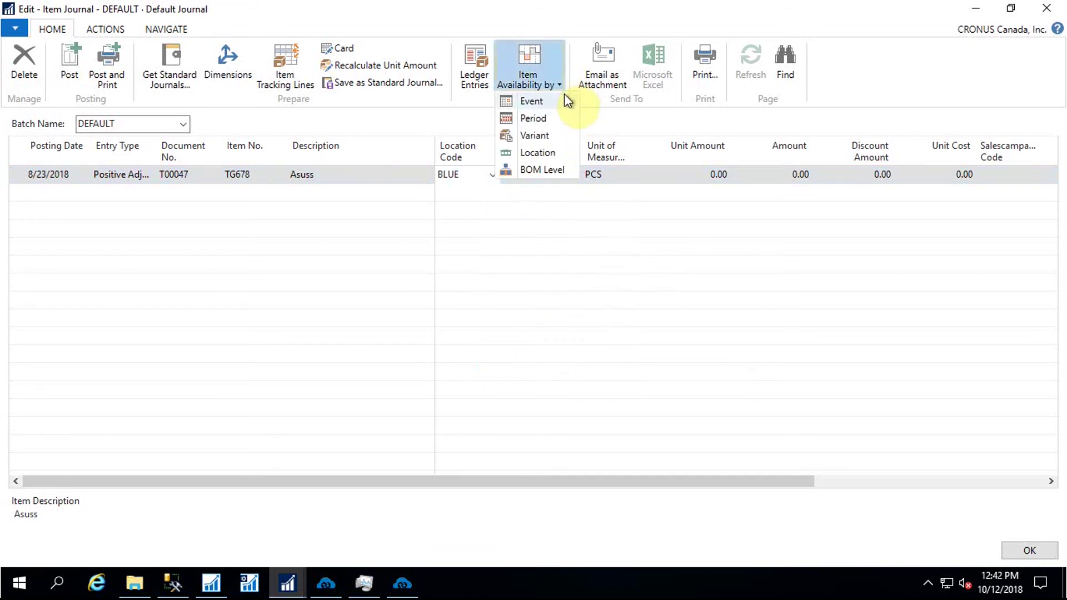
click(549, 135)
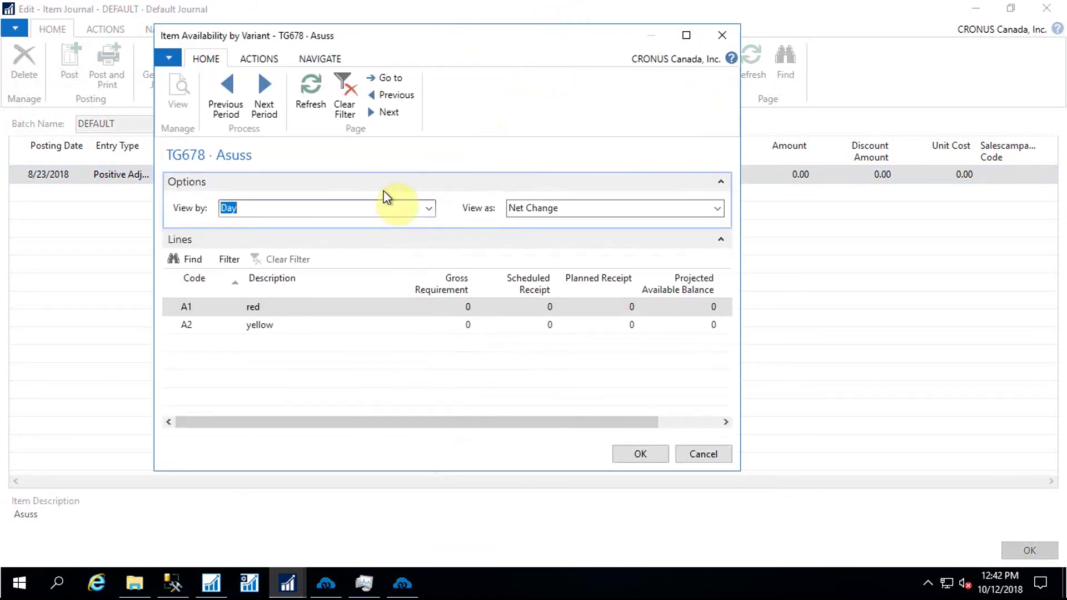
click(638, 455)
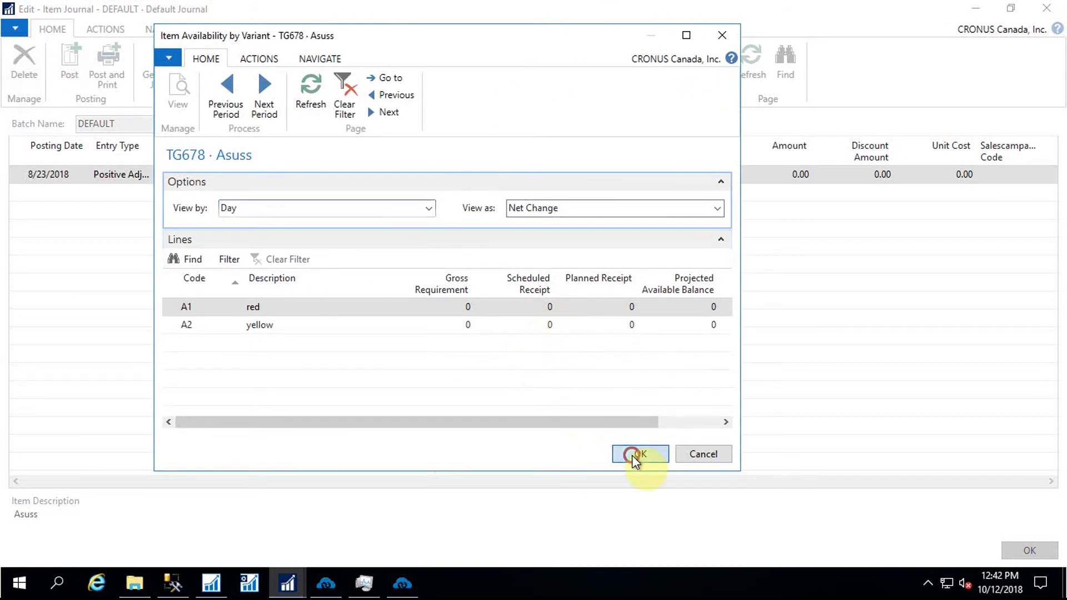
click(577, 314)
click(555, 175)
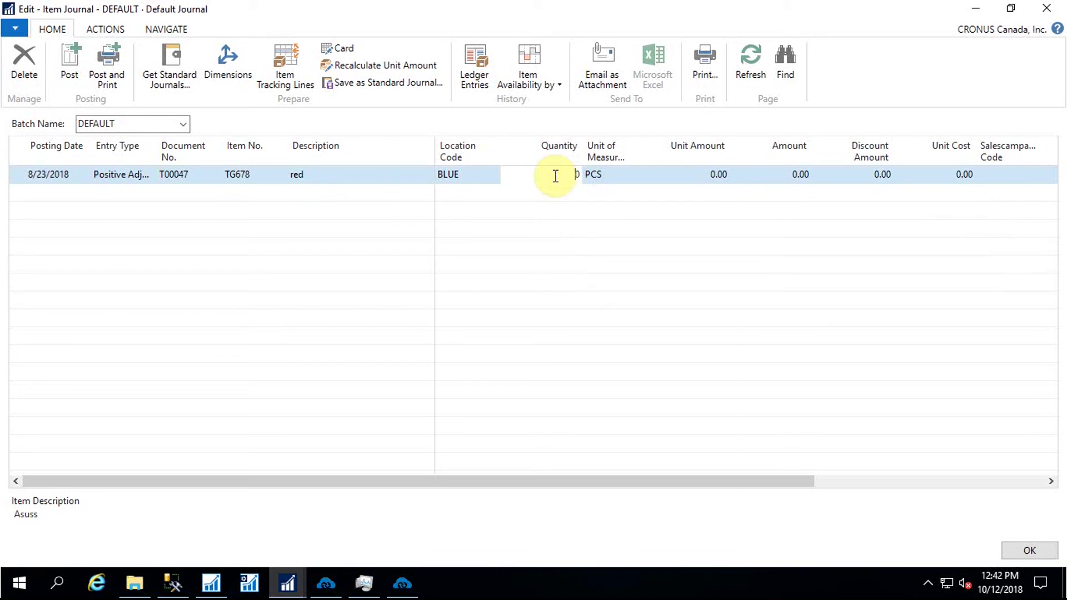
text(800)
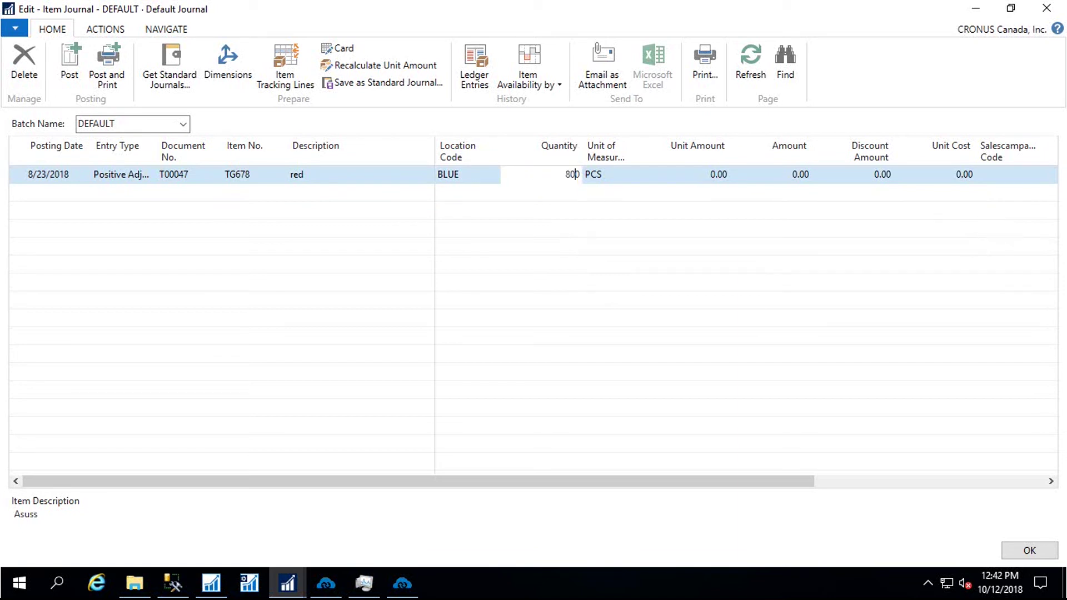
click(58, 195)
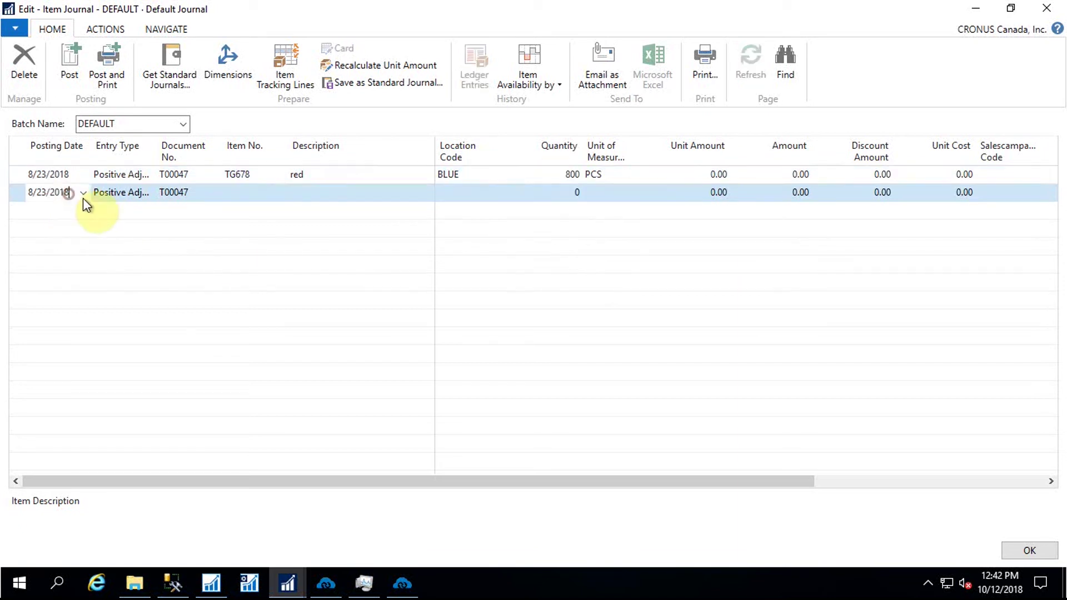
- Set the second journal line's item to TG678 Asuss
click(256, 194)
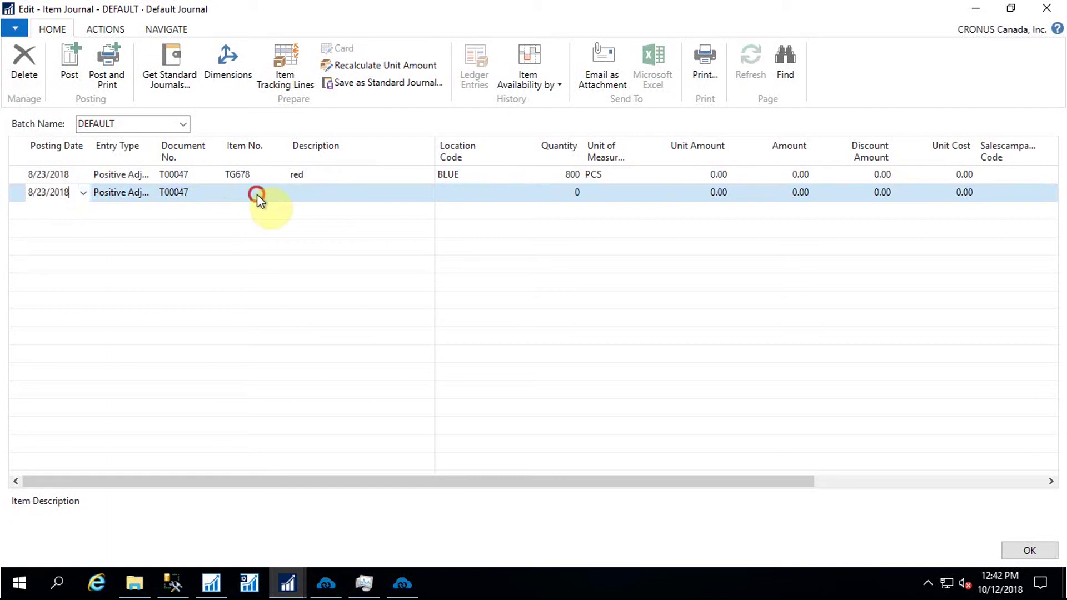
click(281, 192)
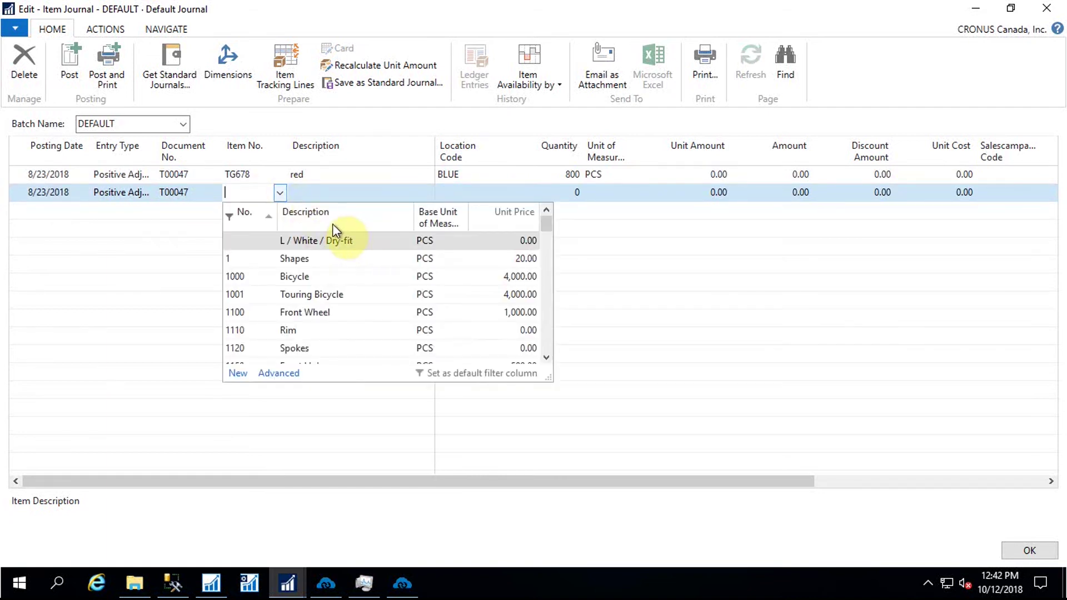
click(283, 210)
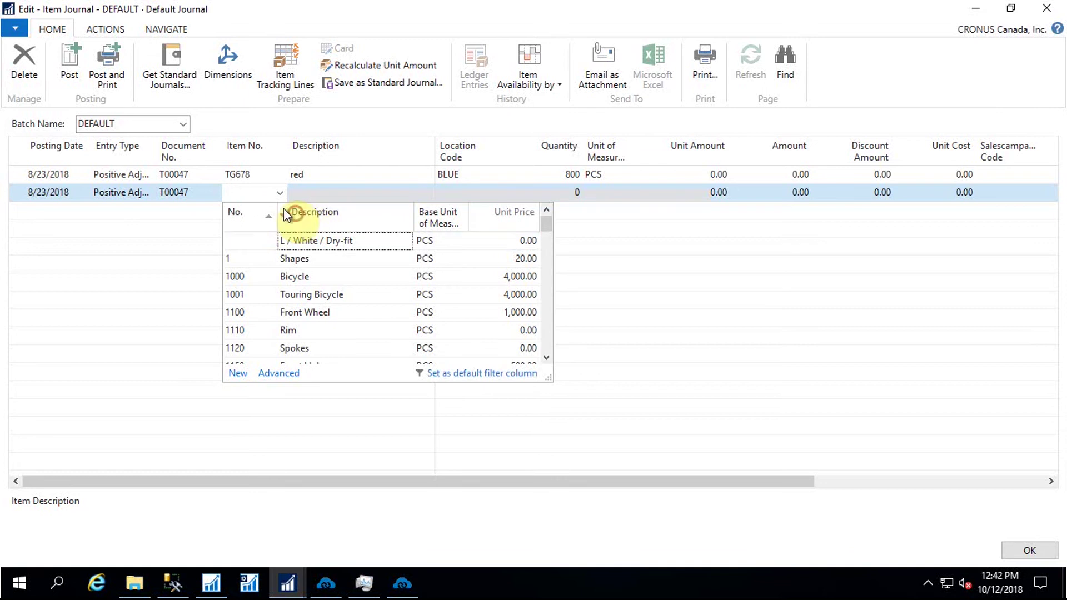
text(Asus)
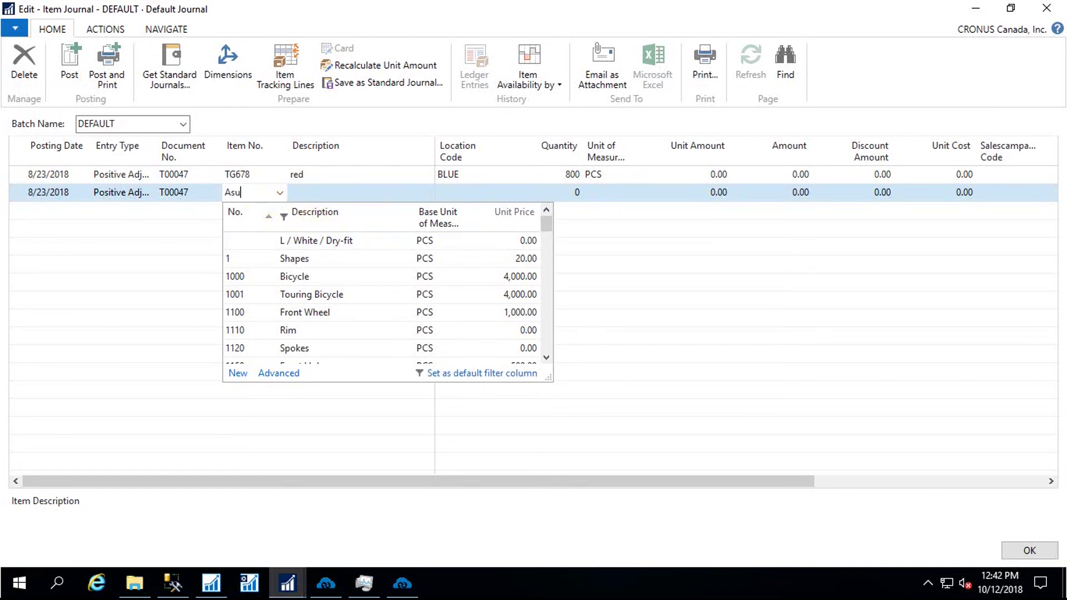
click(306, 240)
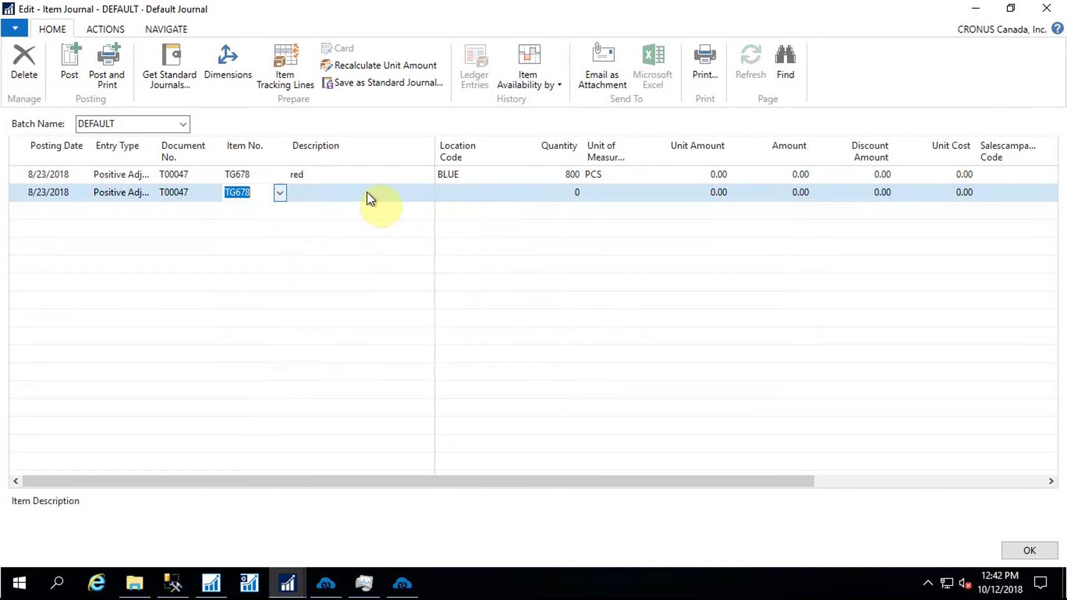
click(366, 191)
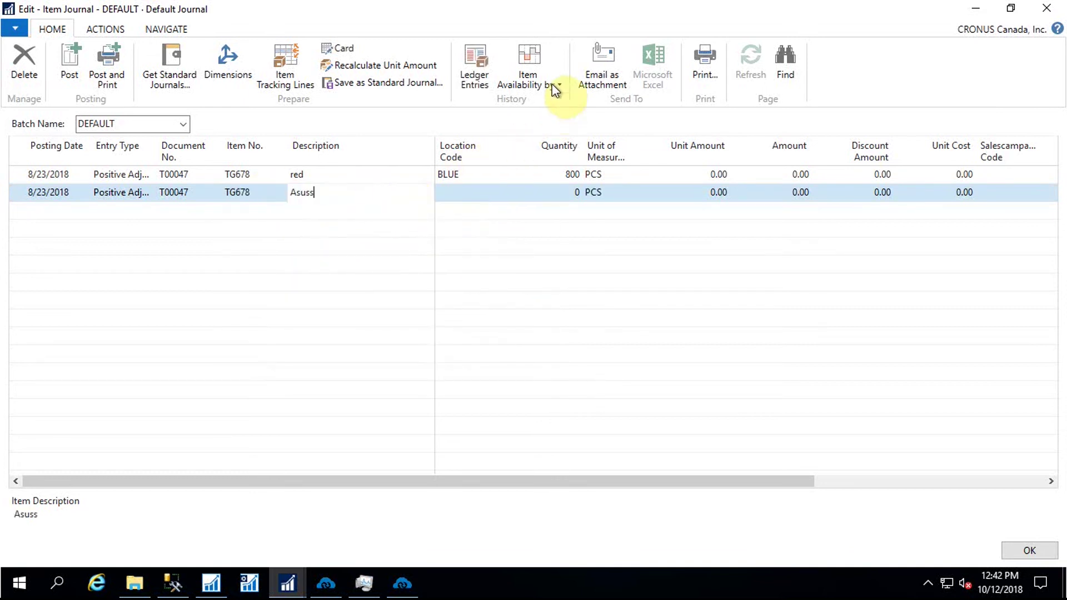
- Give the second line location GREEN and the yellow variant A2
click(492, 196)
click(469, 249)
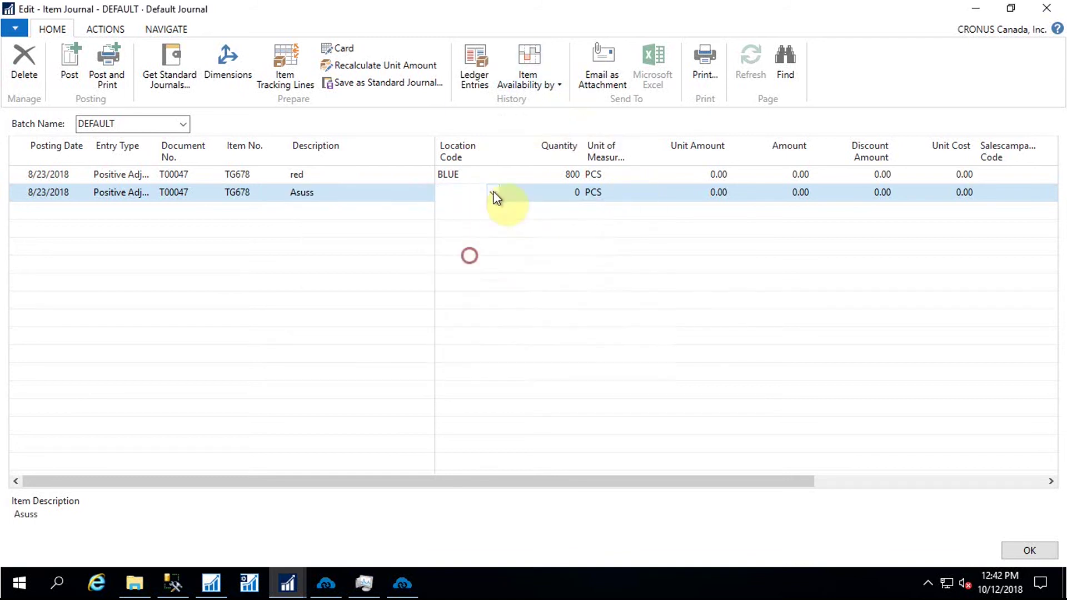
click(559, 85)
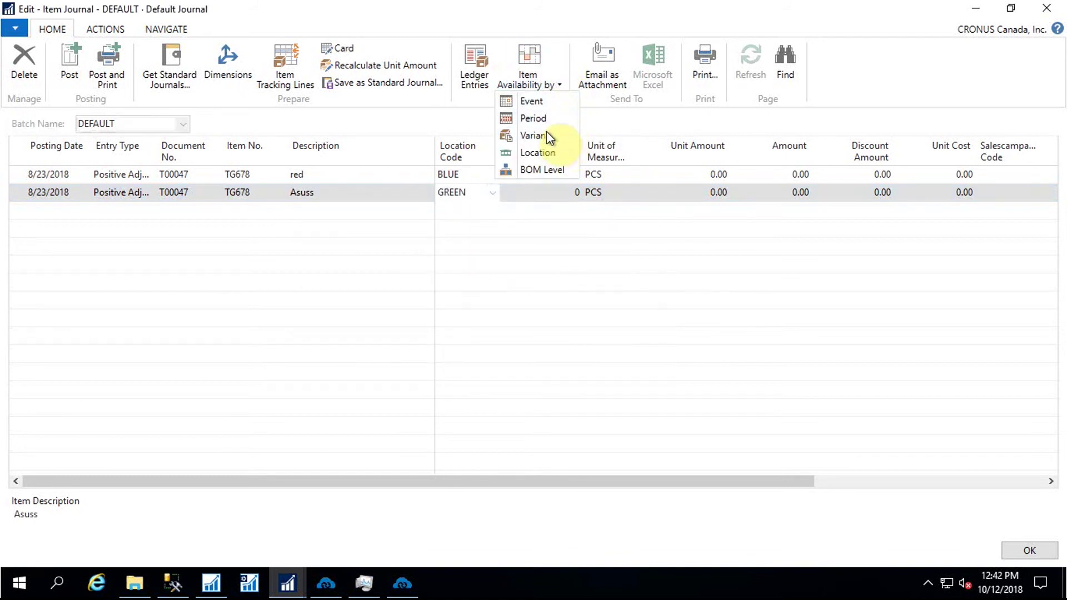
click(545, 134)
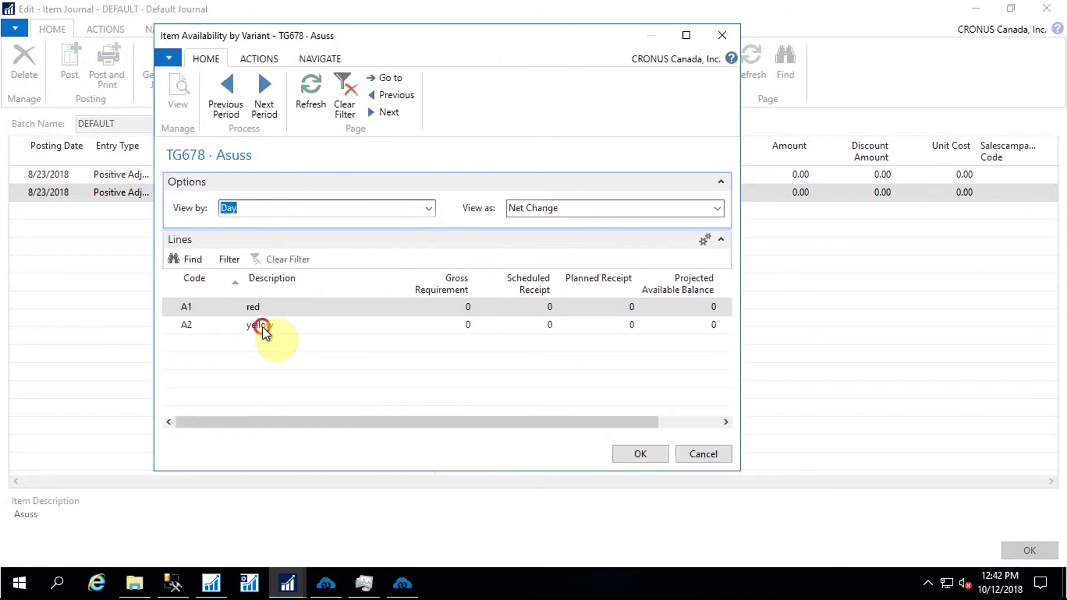
click(264, 327)
click(640, 467)
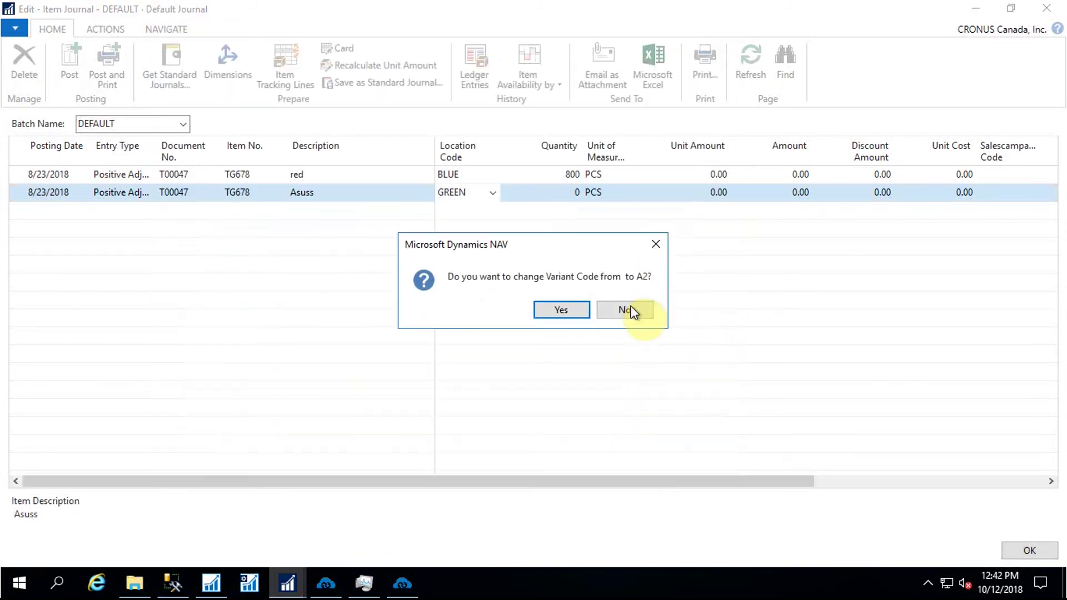
click(561, 309)
click(557, 195)
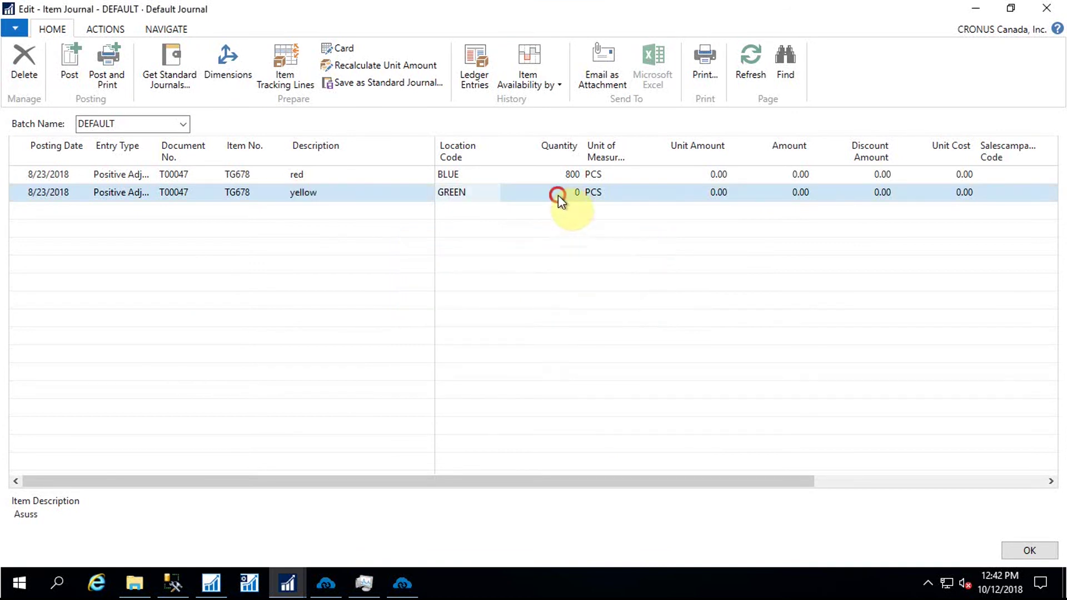
- Enter 600 PCS on the yellow line and post both journal lines
text(600)
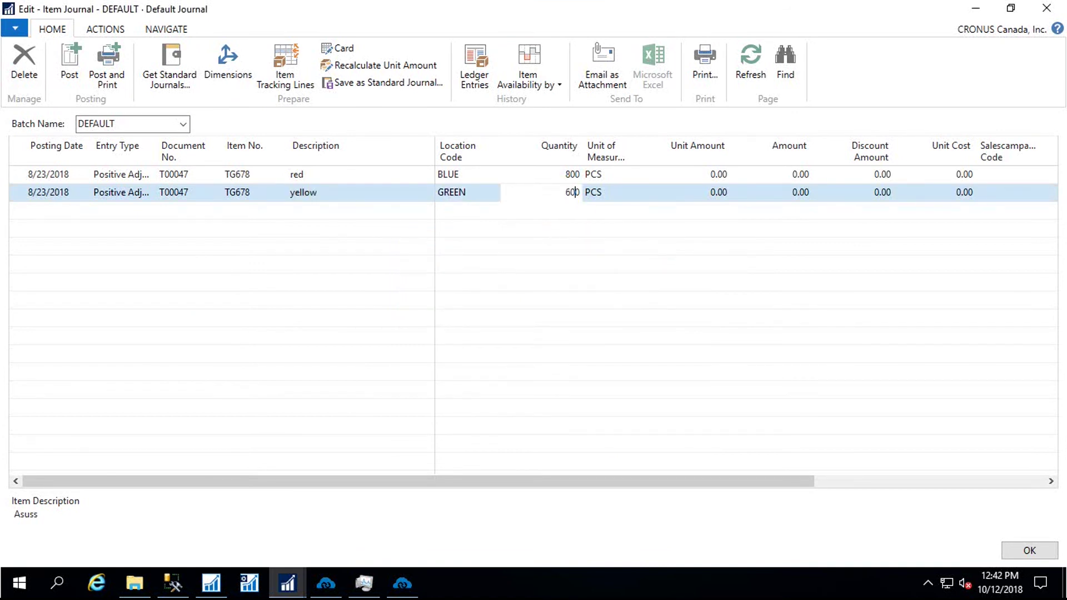
click(833, 481)
drag(833, 481, 716, 482)
click(77, 74)
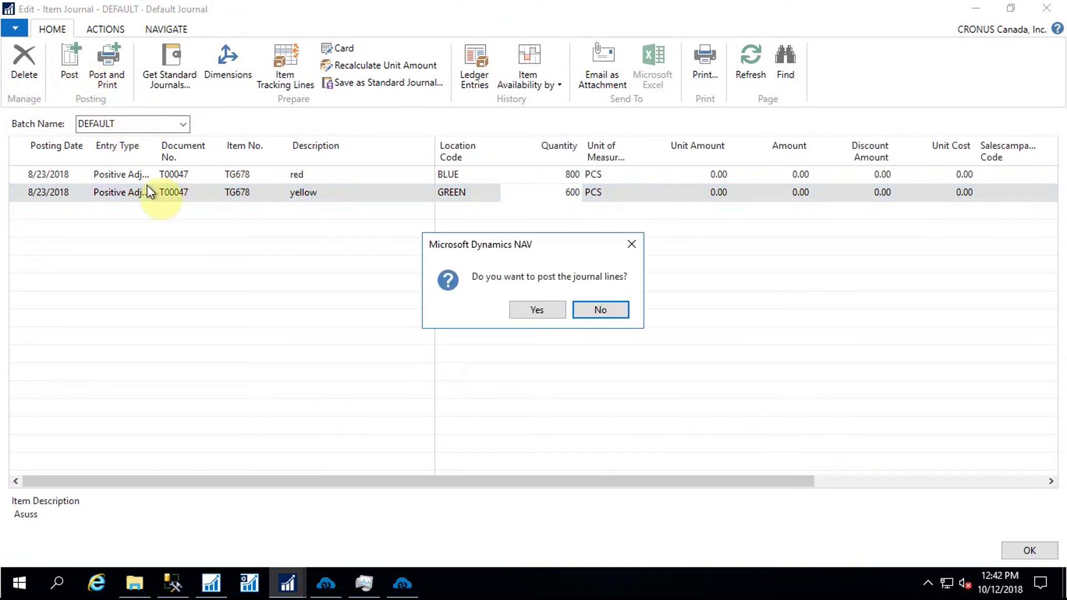
click(547, 314)
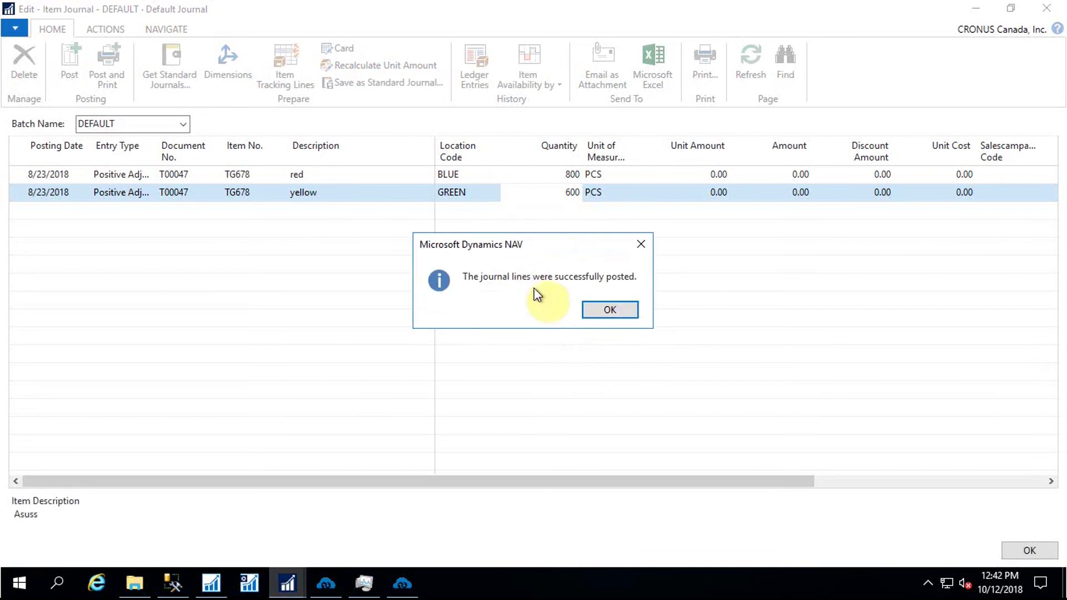
click(606, 310)
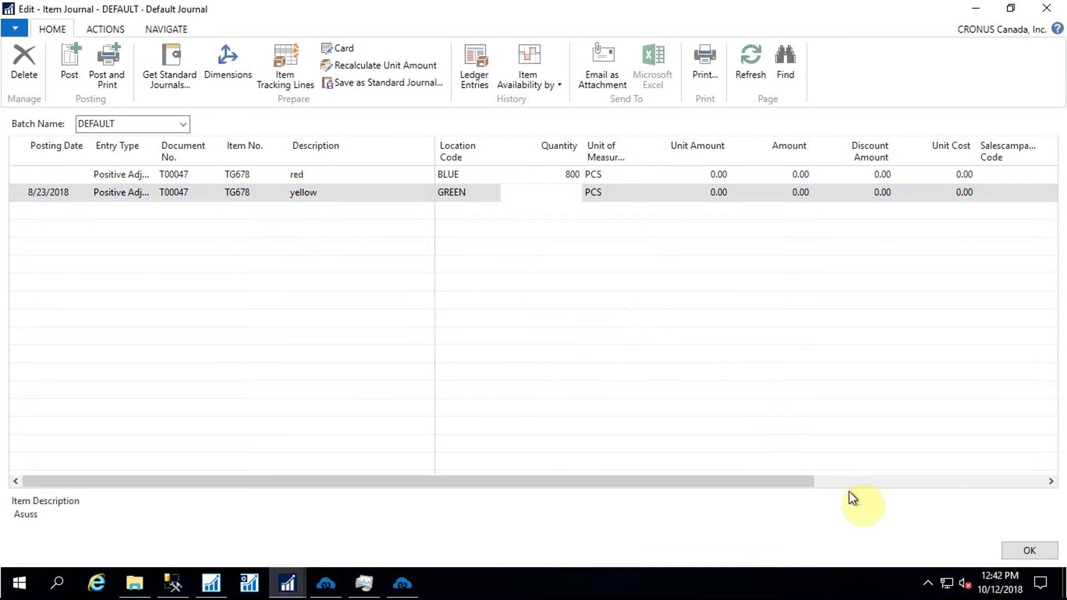
- Close the item journal and TG678 item card, then bring up the APPSeCONNECT sync panel
click(1018, 553)
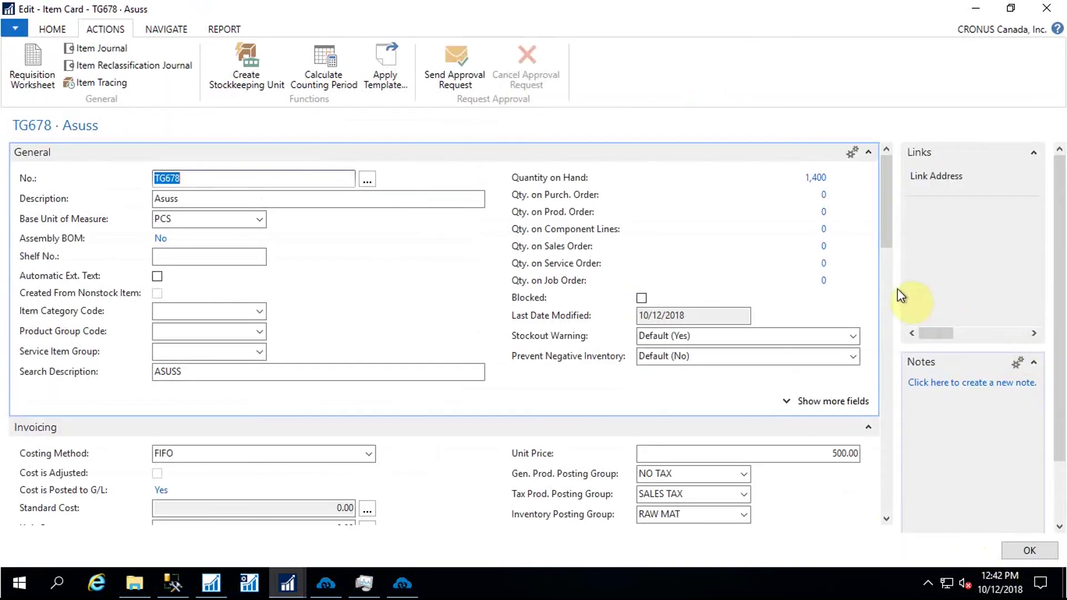
click(1028, 550)
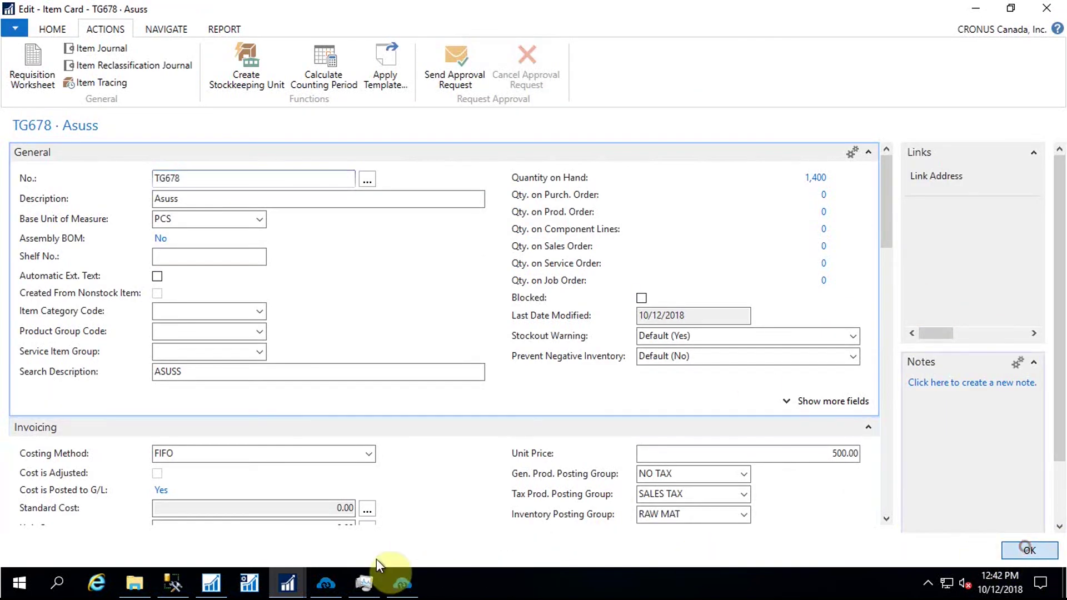
click(326, 583)
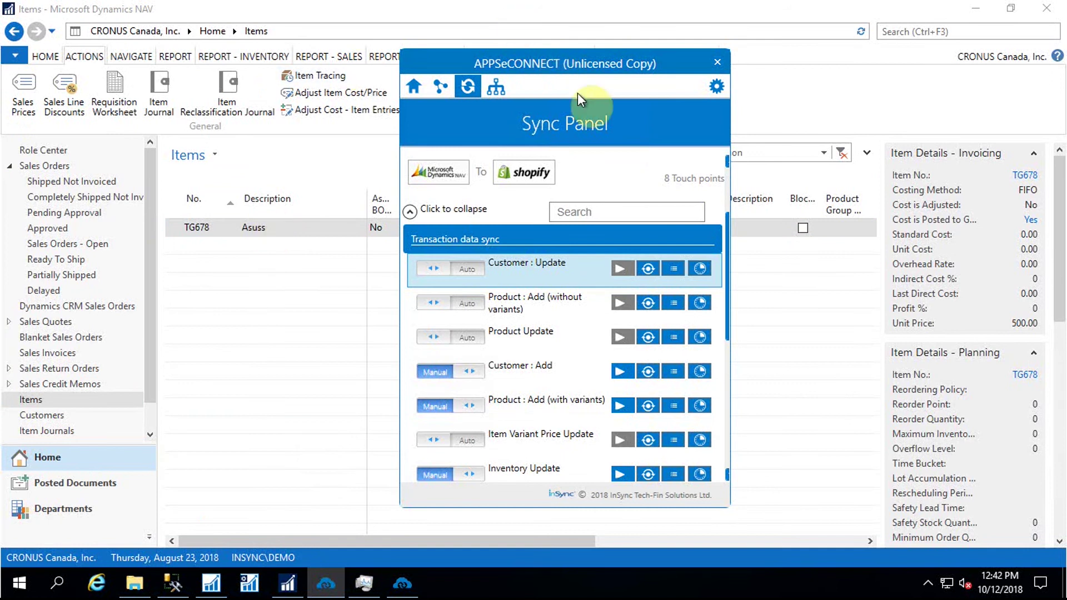
- Run the Inventory Update sync to Shopify and bring the NAV Items list back
scroll(612, 422, down, 1)
click(621, 437)
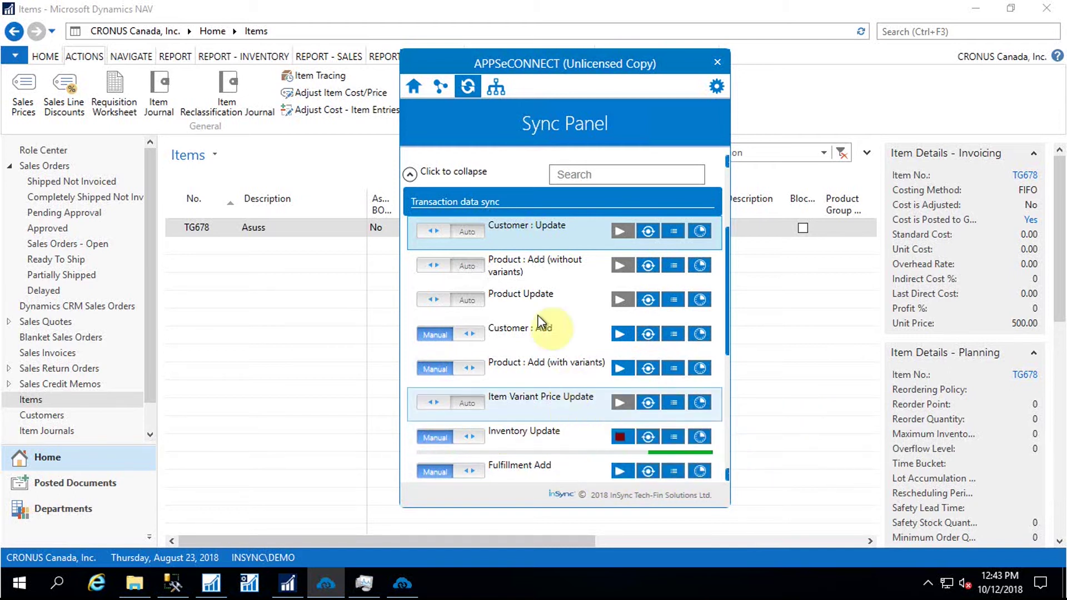
click(339, 157)
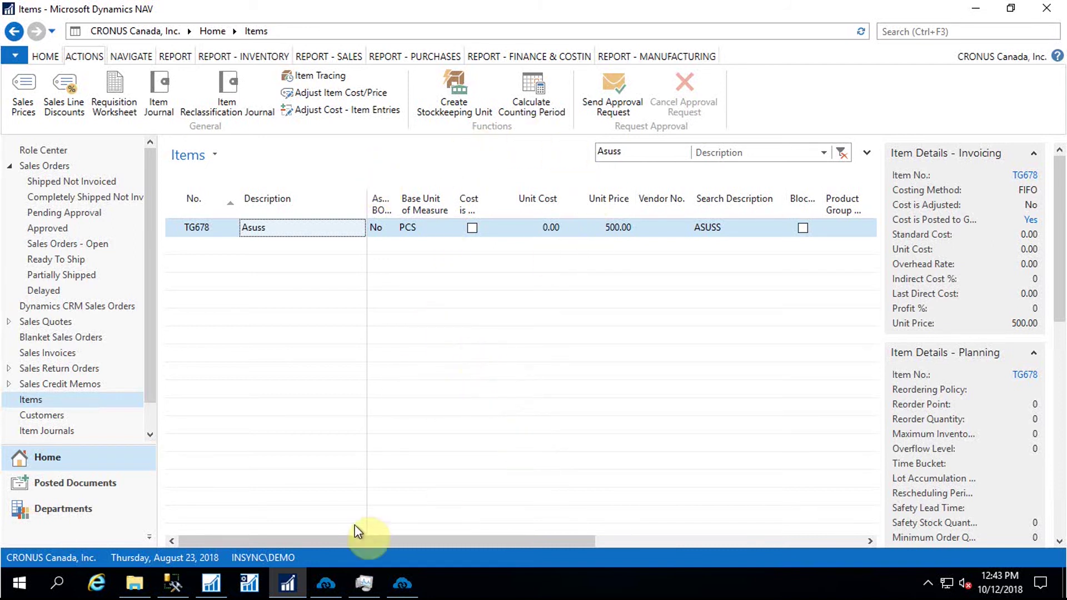
- Close the APPSeCONNECT sync panel and minimise the remote NAV desktop session
click(402, 583)
click(325, 583)
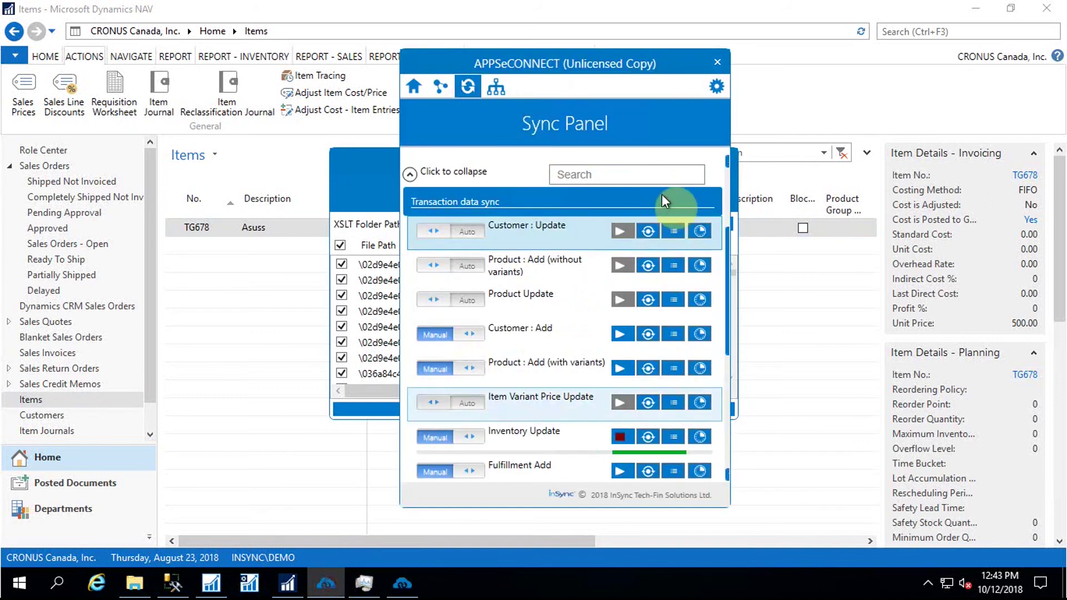
click(259, 183)
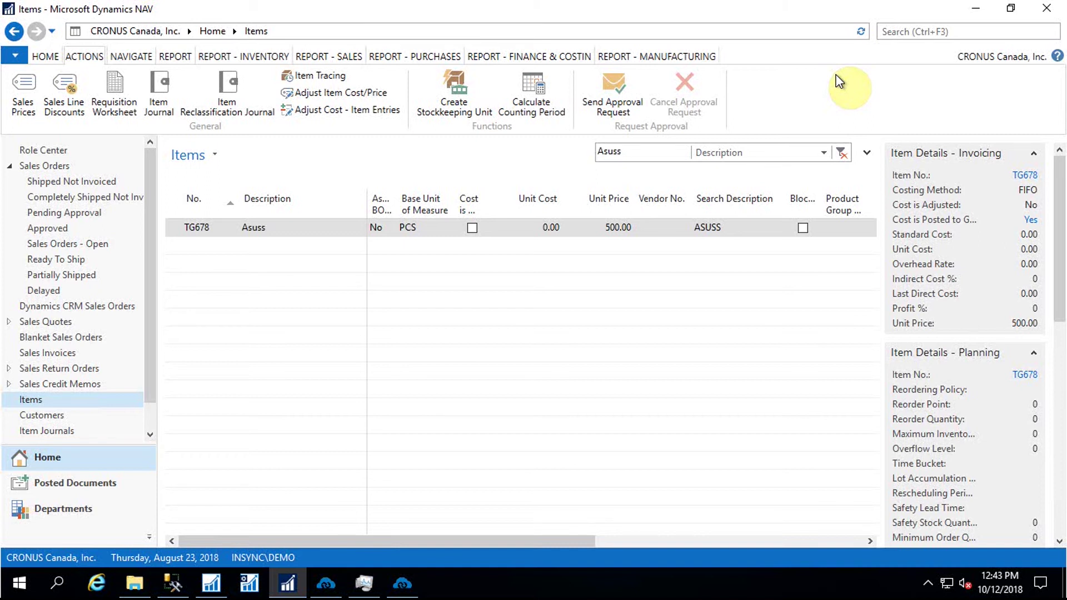
click(325, 590)
click(354, 147)
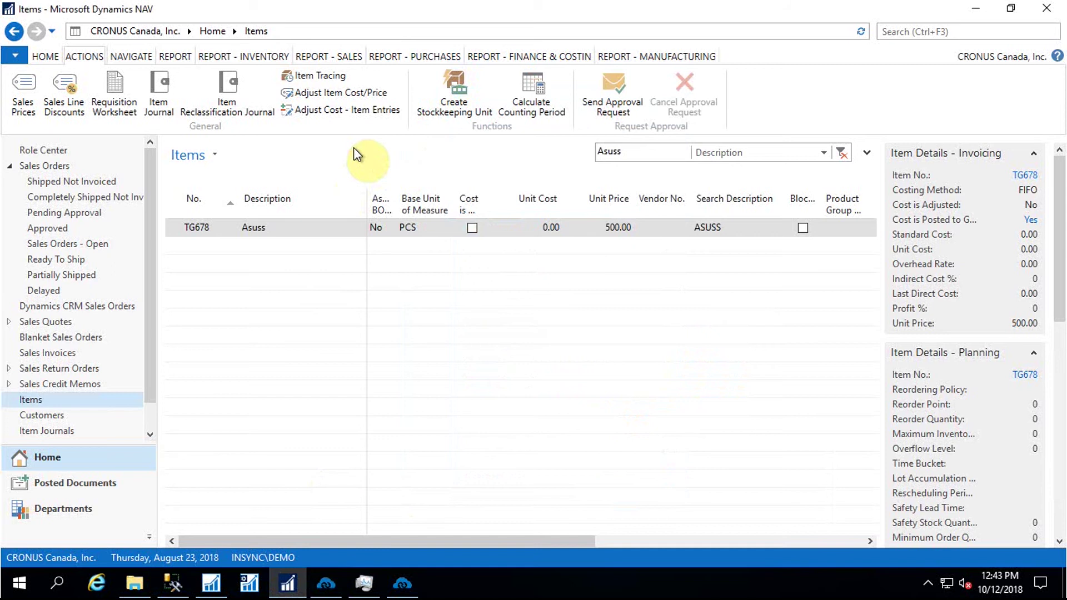
mouse_move(712, 6)
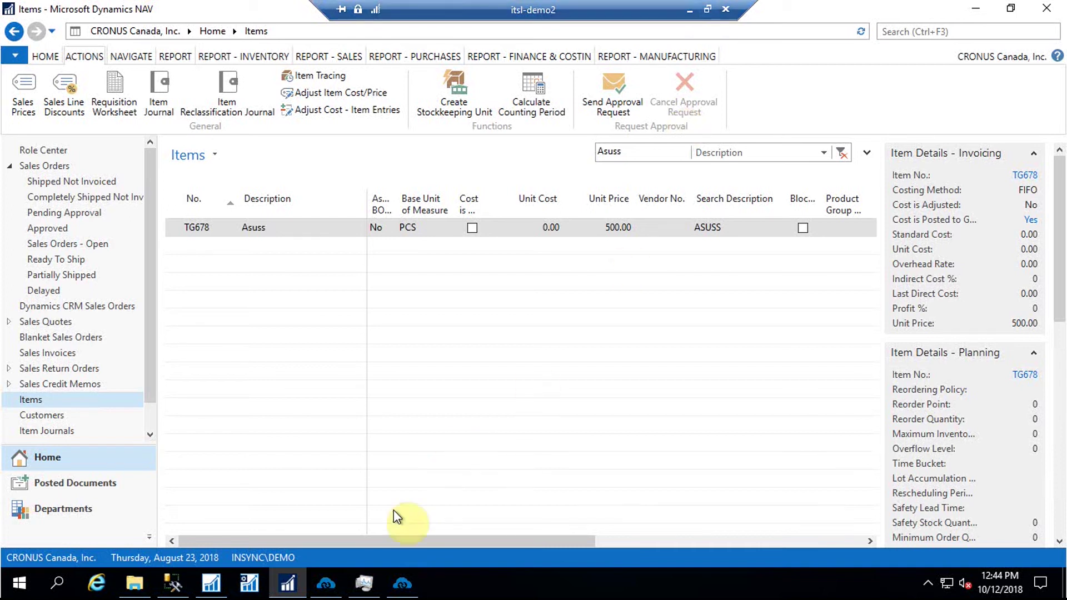
click(336, 587)
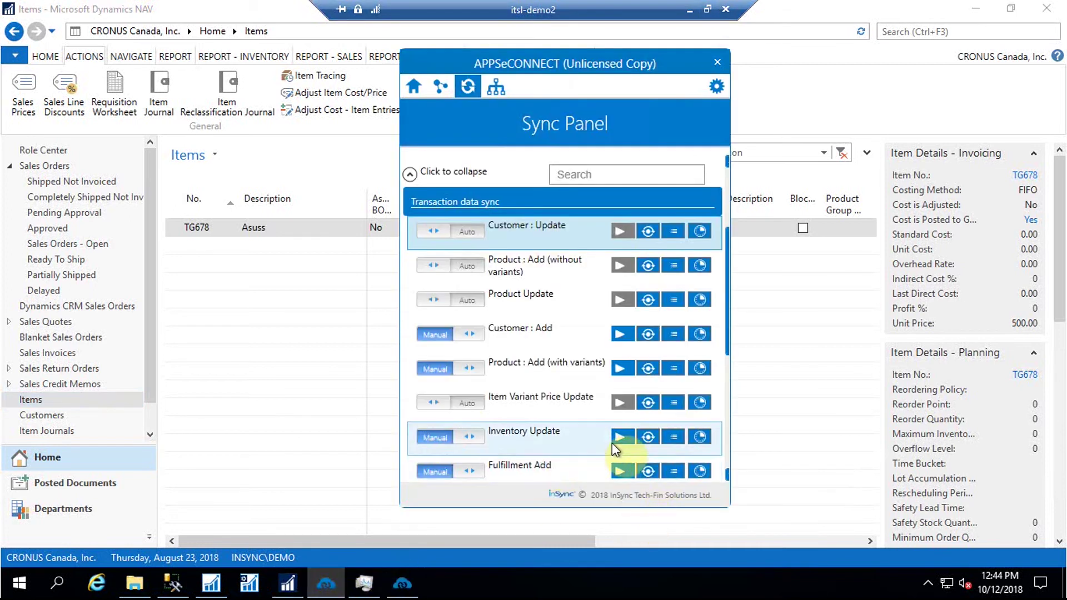
click(339, 152)
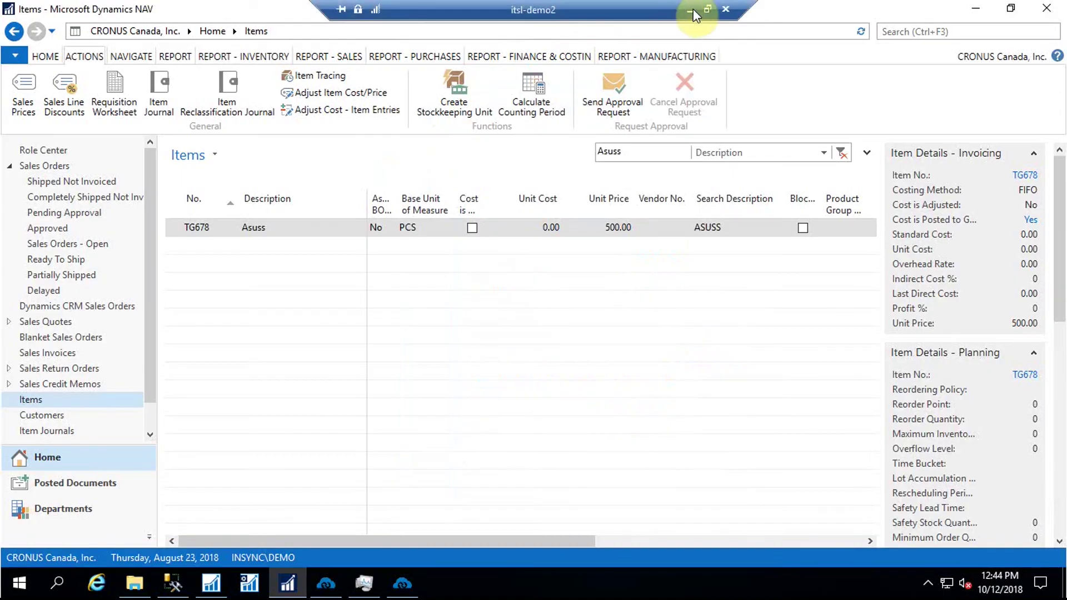
click(689, 9)
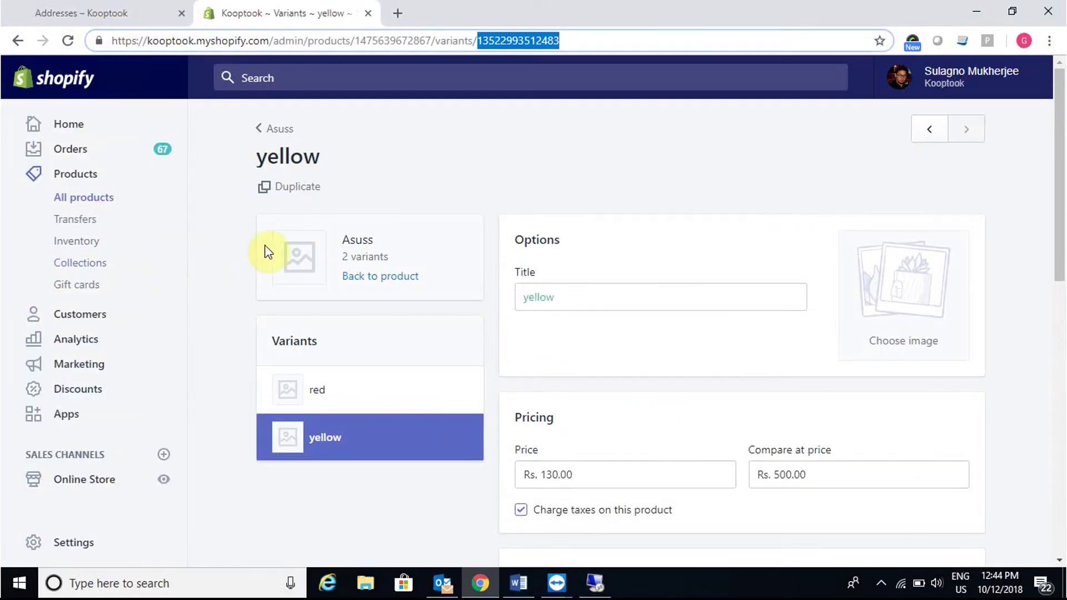
- Confirm Asuss shows 800 red and 600 yellow in stock, then open the Kooptook addresses tab
click(388, 276)
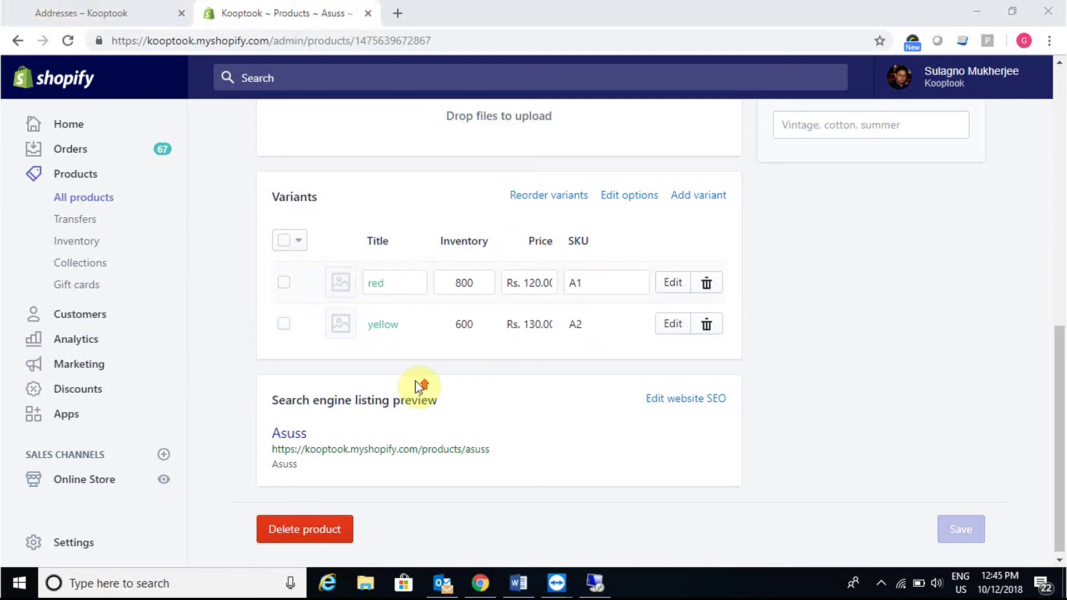
scroll(412, 367, up, 10)
double_click(336, 260)
key(ctrl+c)
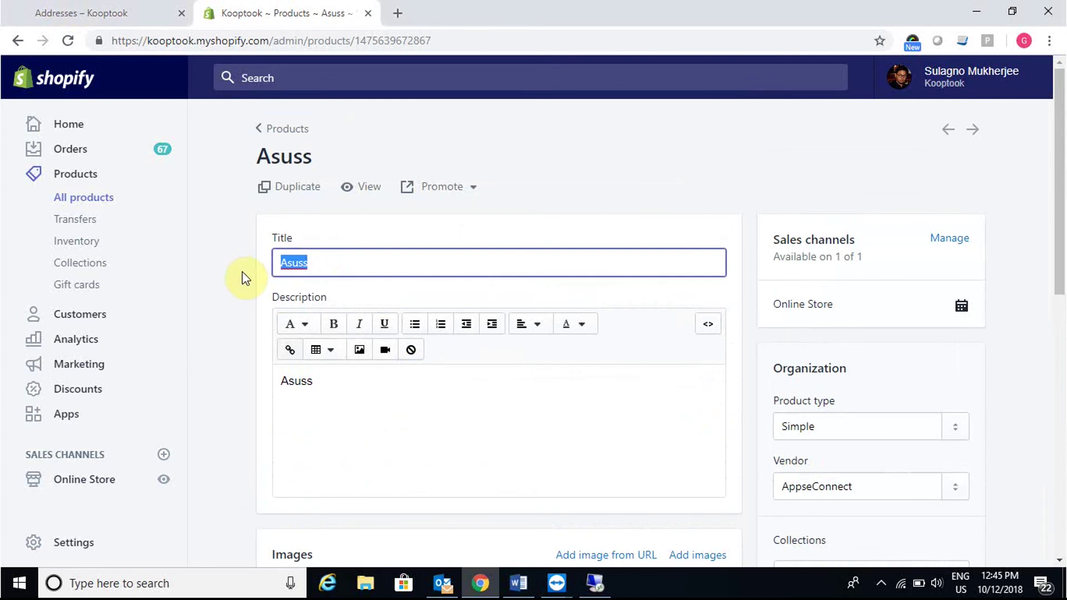
click(108, 12)
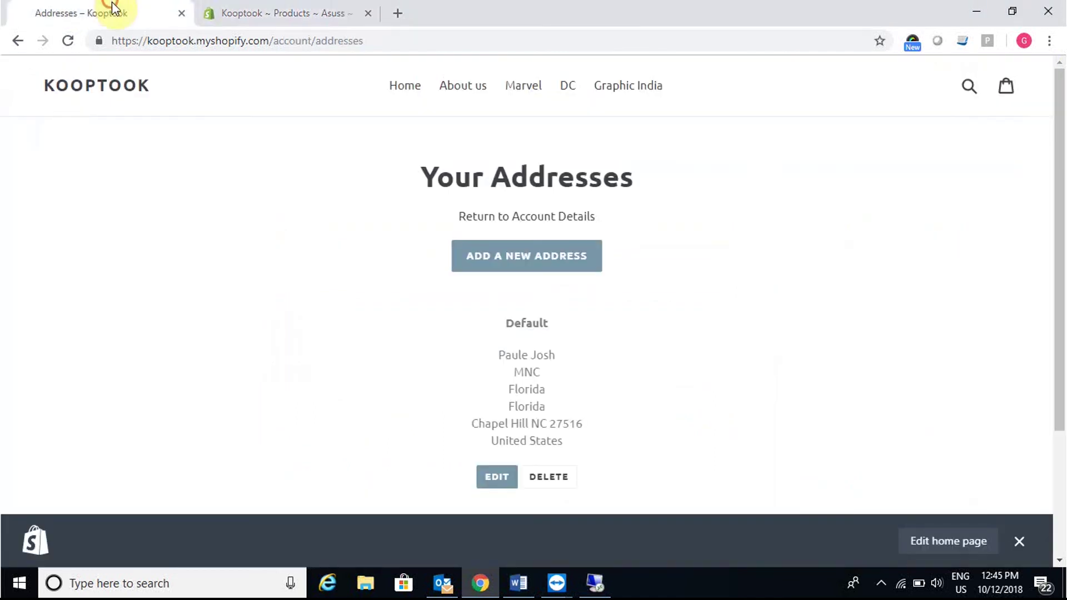
- Search the Kooptook storefront for Asuss and open its product page
click(972, 78)
key(ctrl+v)
key(Return)
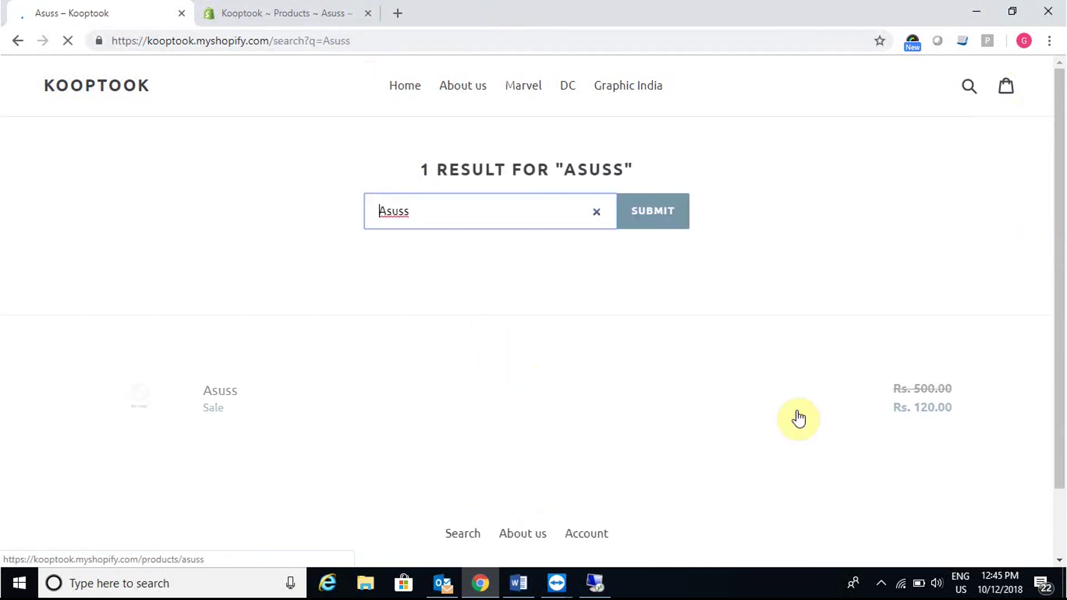
scroll(232, 405, down, 2)
click(243, 335)
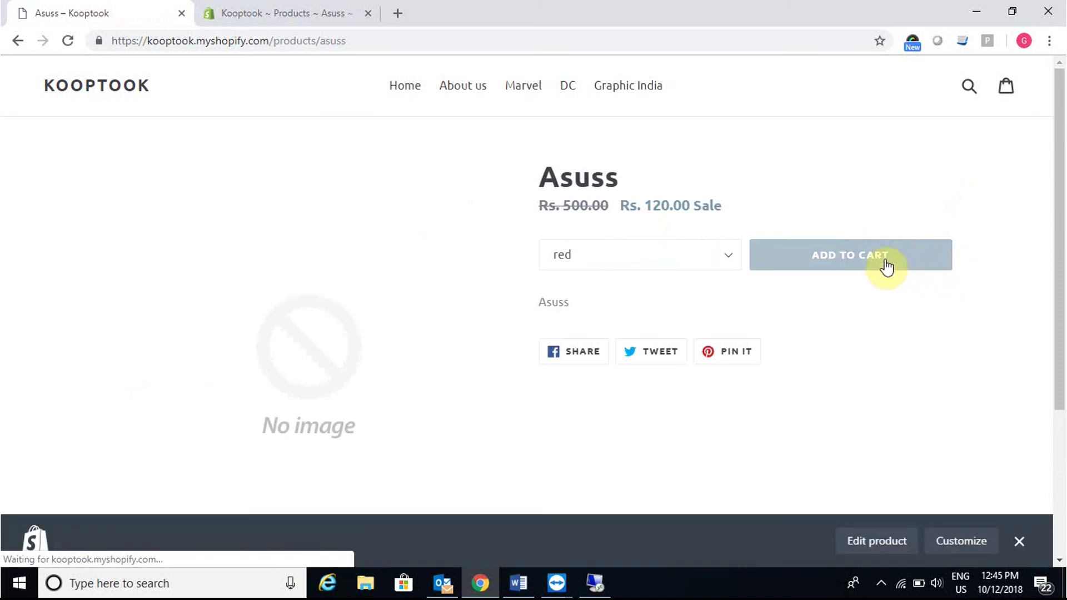
- Add one red Asuss at Rs. 120.00 to the cart and proceed to checkout
click(726, 265)
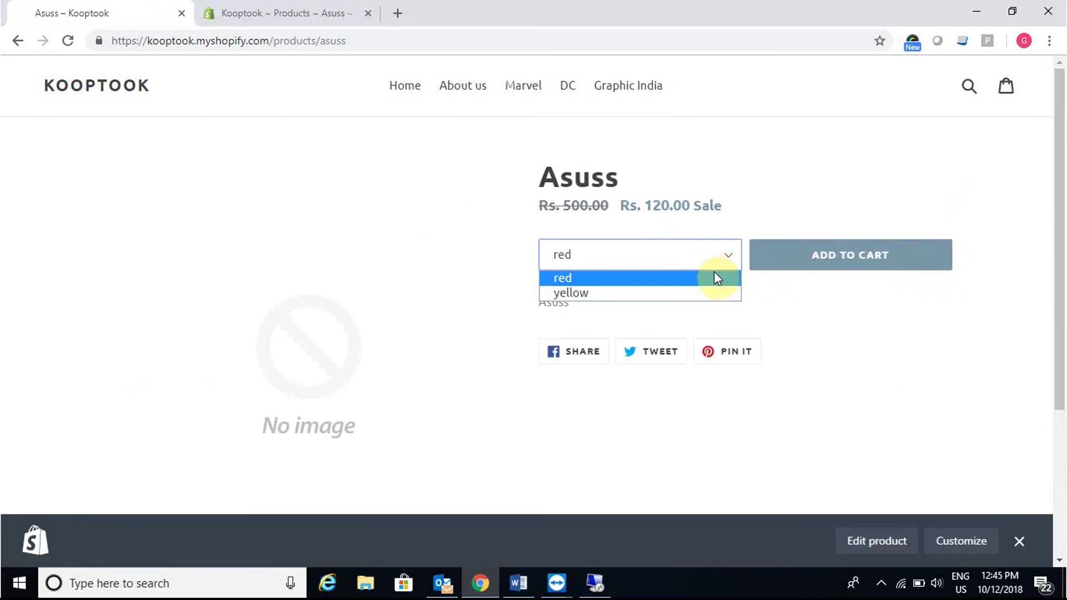
click(697, 281)
click(809, 257)
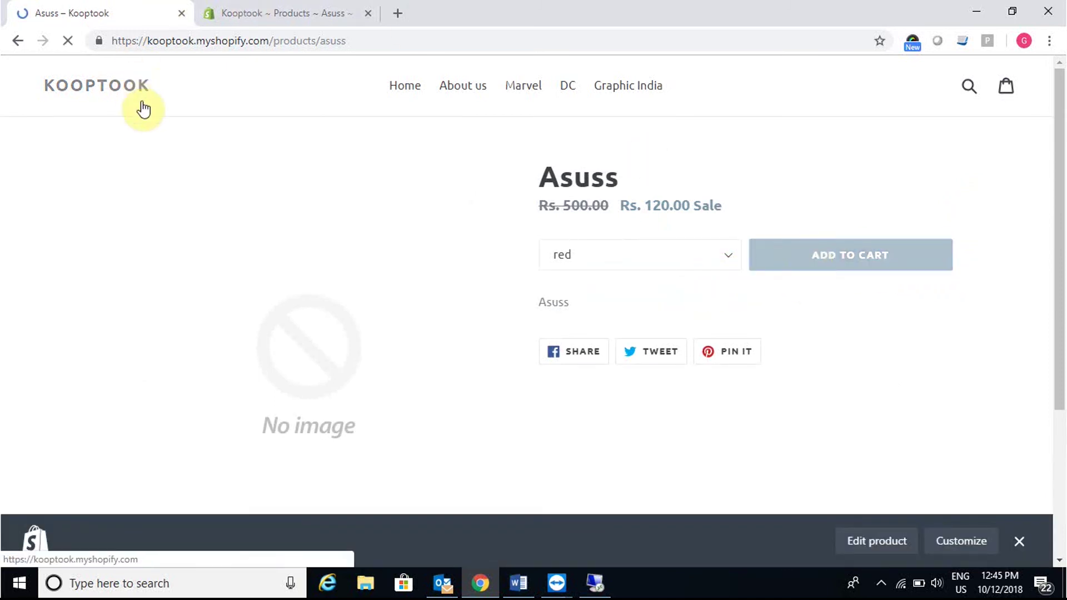
scroll(685, 360, down, 3)
click(881, 393)
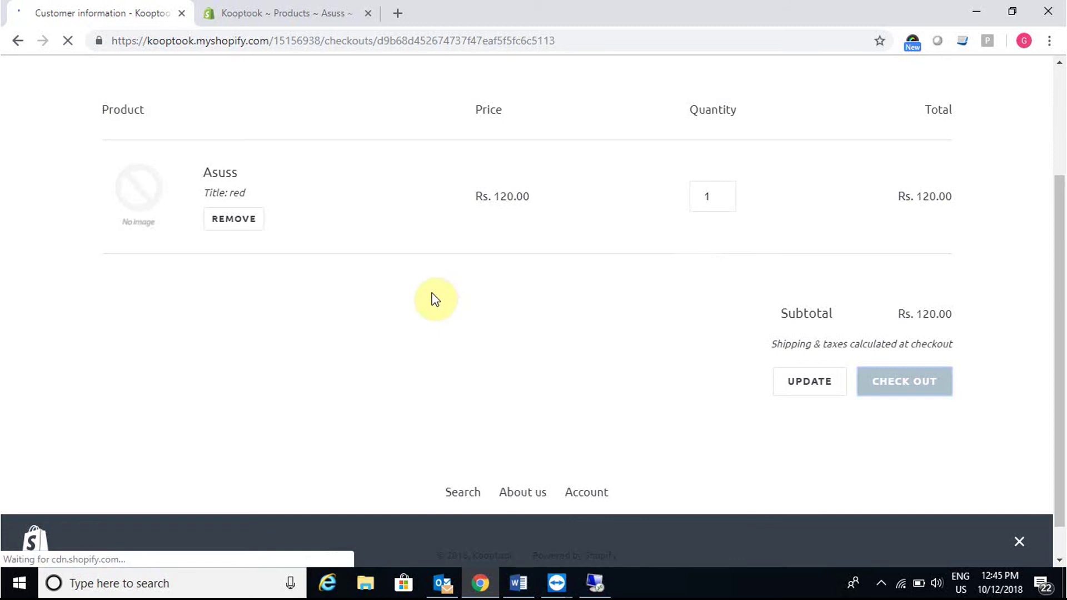
- Accept the autofilled address and Flat Rate Rs. 5.00 shipping, reaching payment at Rs. 125.00
scroll(497, 395, down, 4)
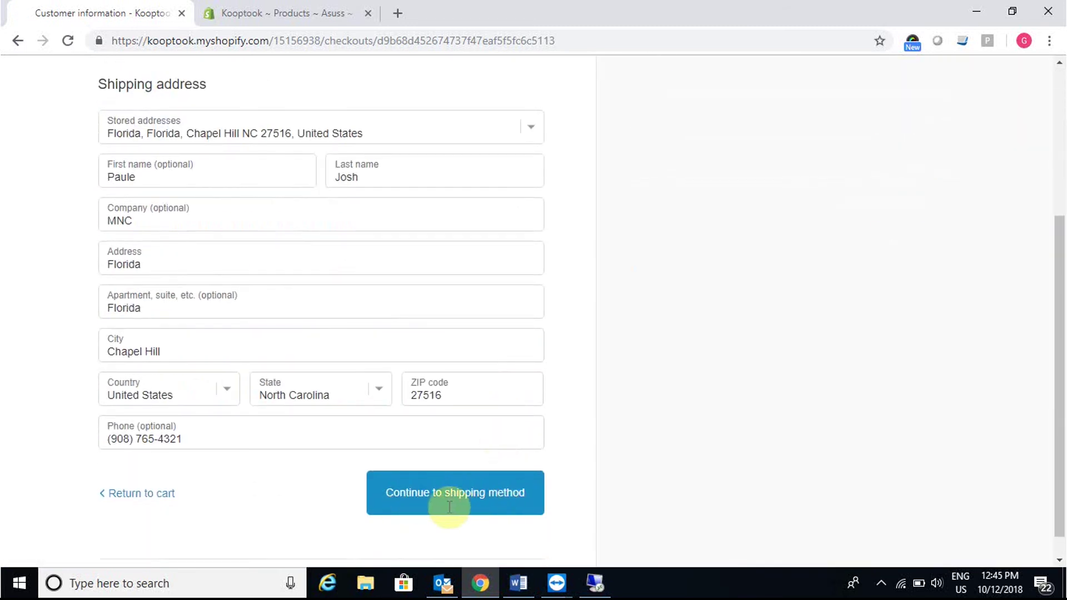
click(480, 499)
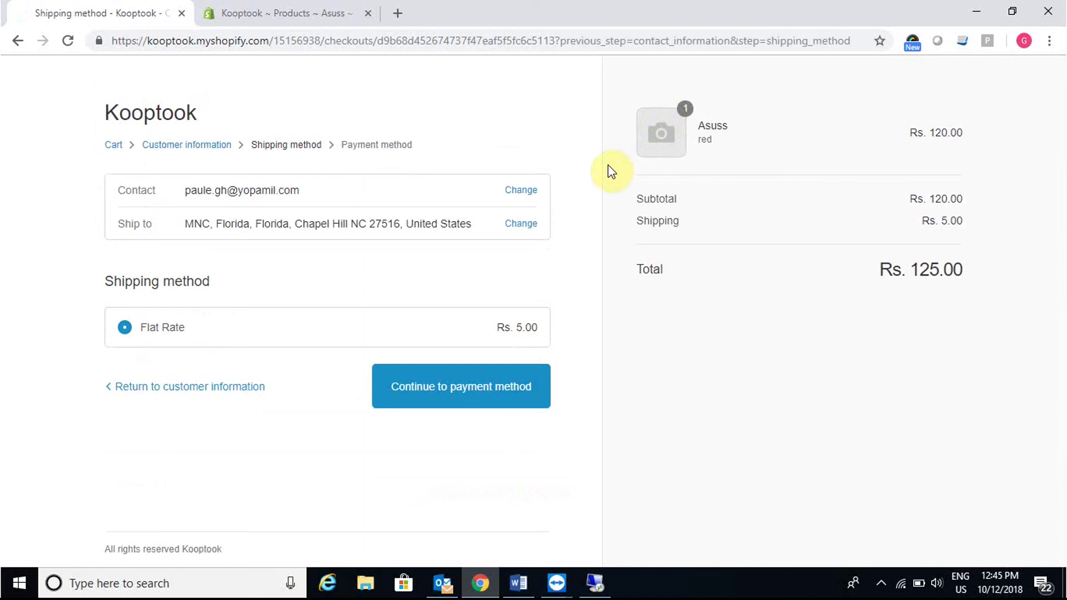
click(450, 387)
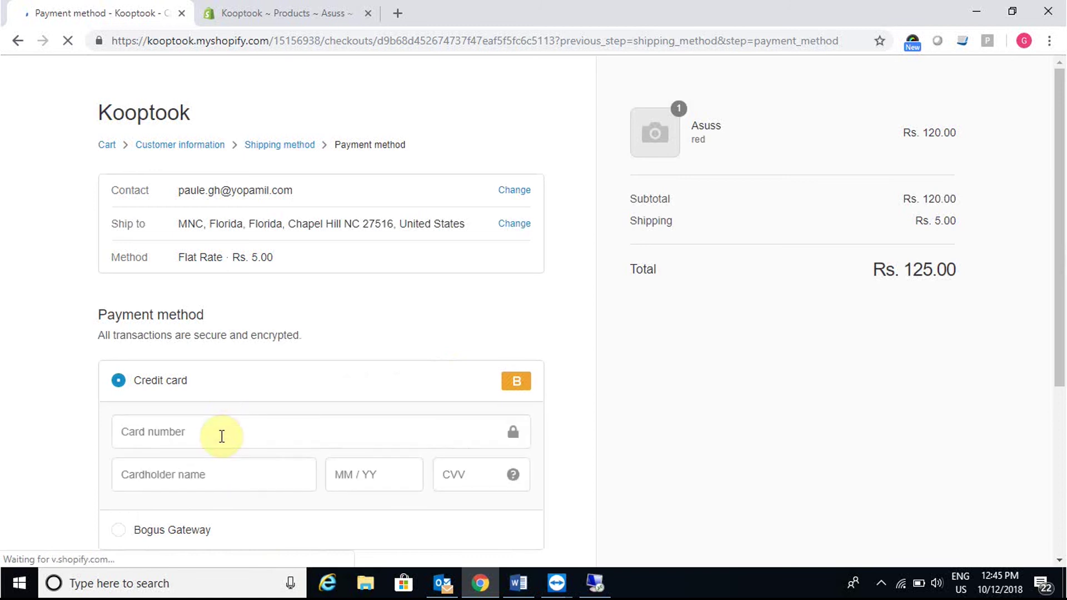
- Enter the test card number, cardholder's name, expiry 09/2022 and security code, then submit the order
click(180, 433)
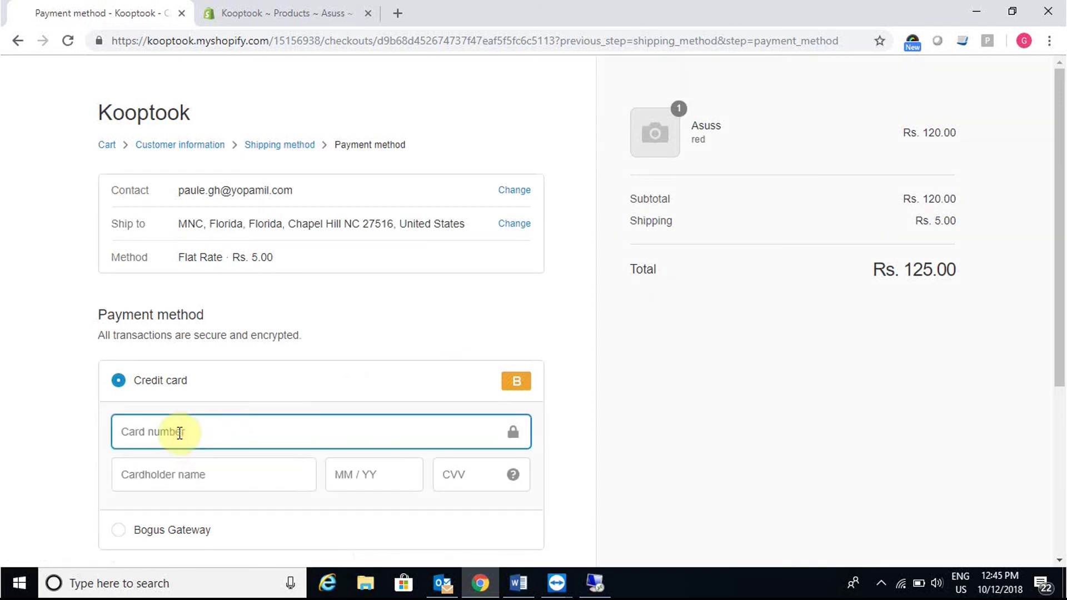
text(1)
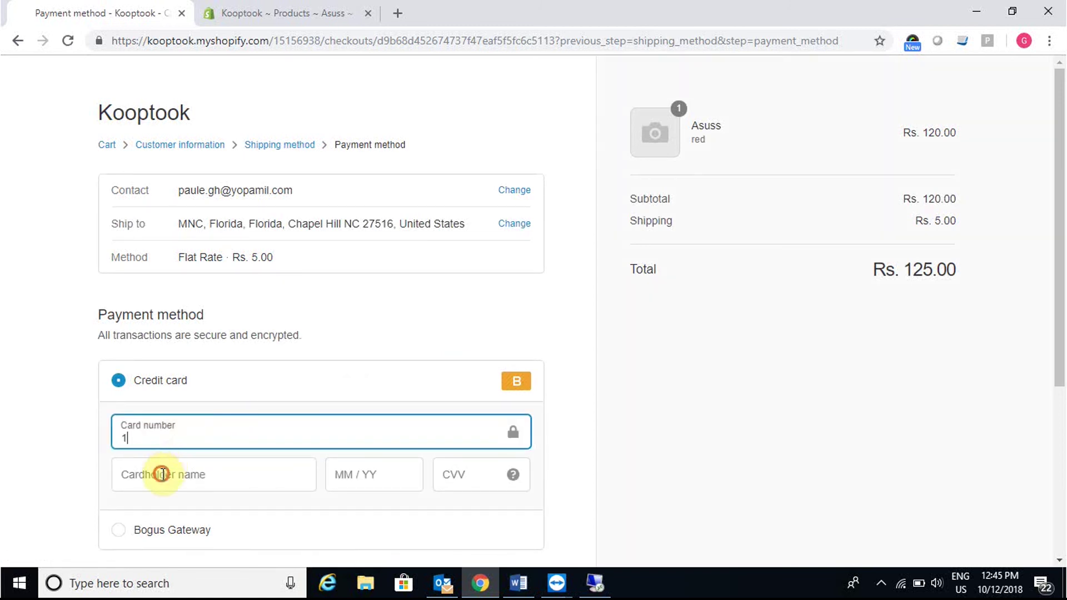
click(160, 474)
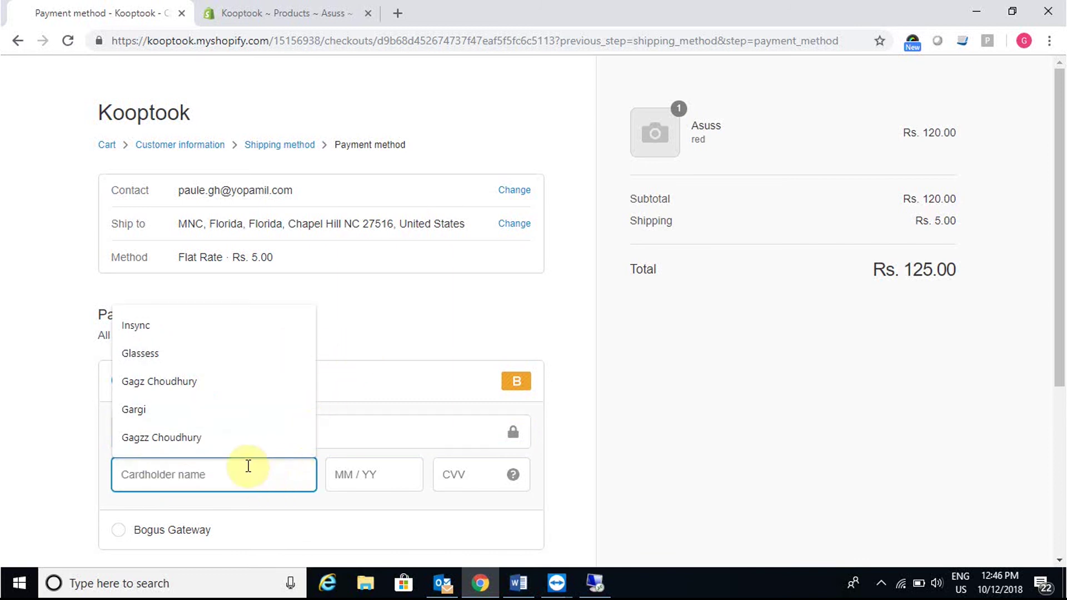
click(369, 478)
text(09 / 2022)
click(464, 476)
text(11)
scroll(472, 394, down, 5)
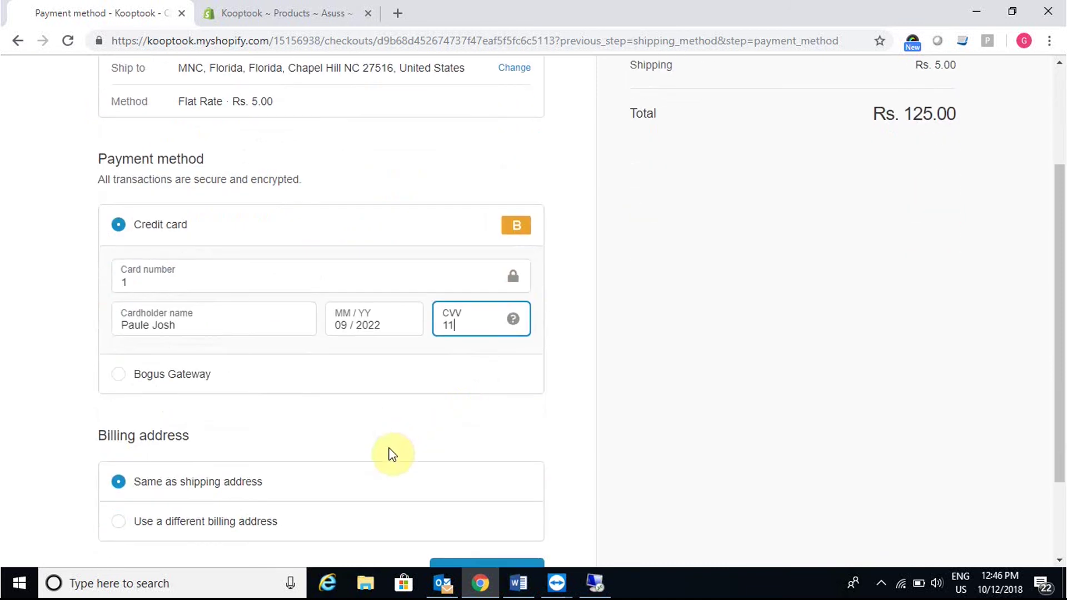
click(472, 467)
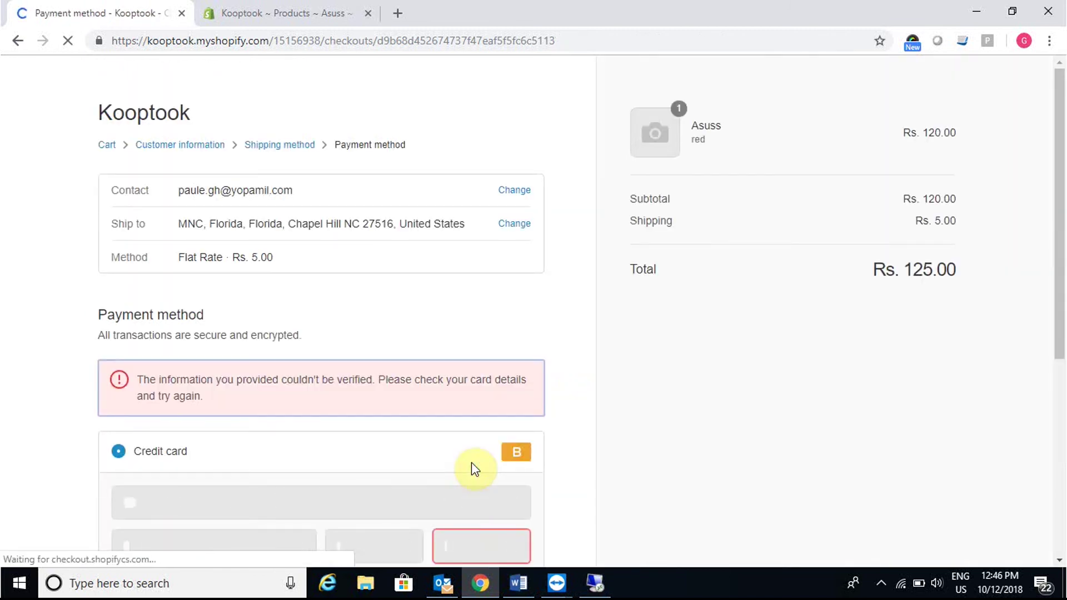
- After the verification error, re-enter the card number, name, expiry 09 and security code and resubmit
scroll(342, 410, down, 1)
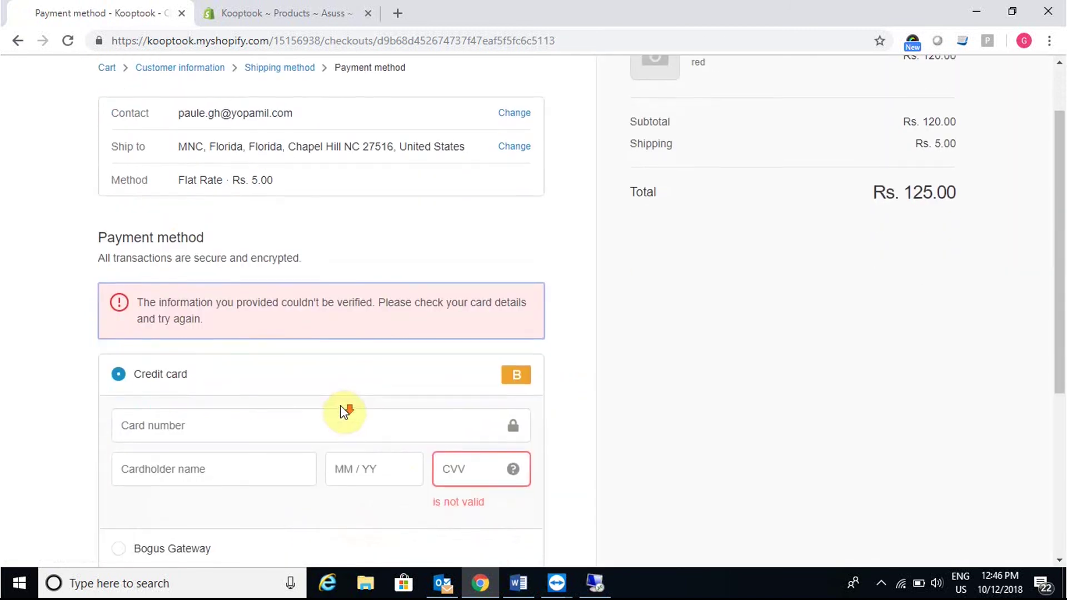
click(237, 426)
text(1)
click(195, 475)
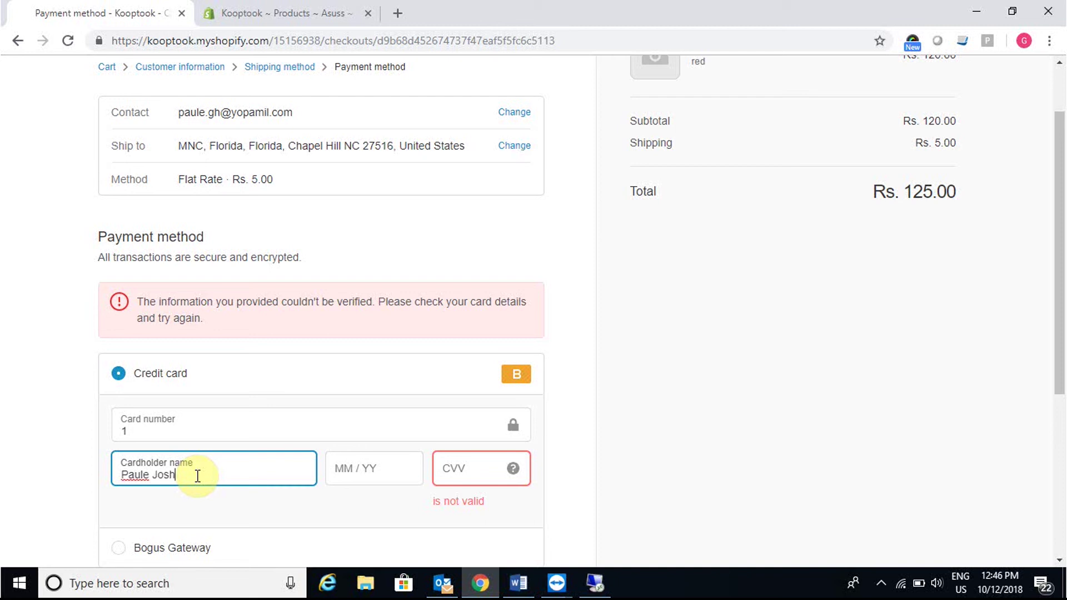
click(381, 475)
text(09 /)
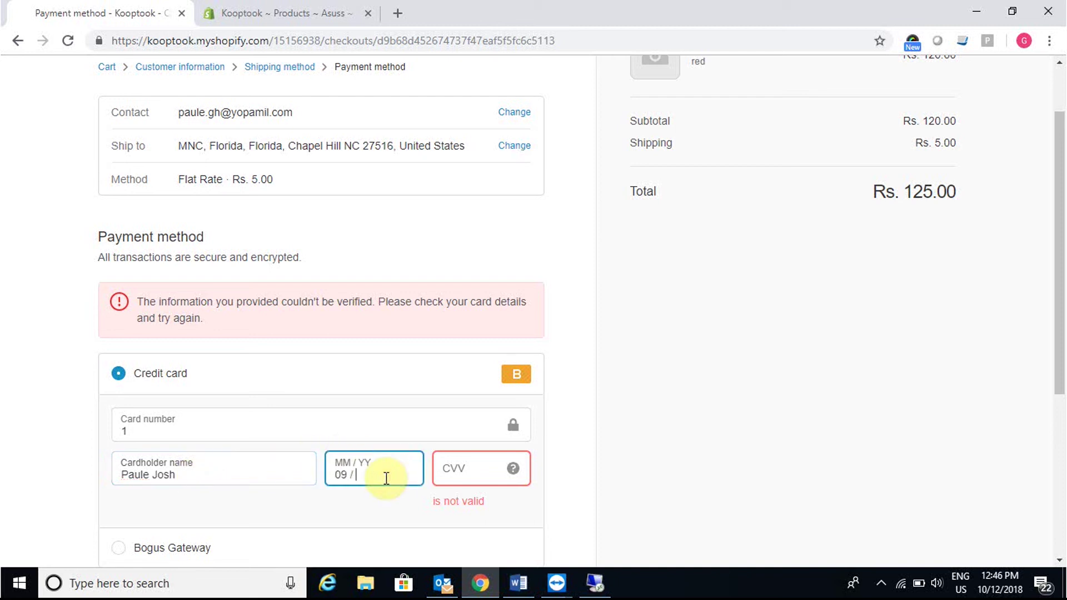
click(457, 471)
text(444)
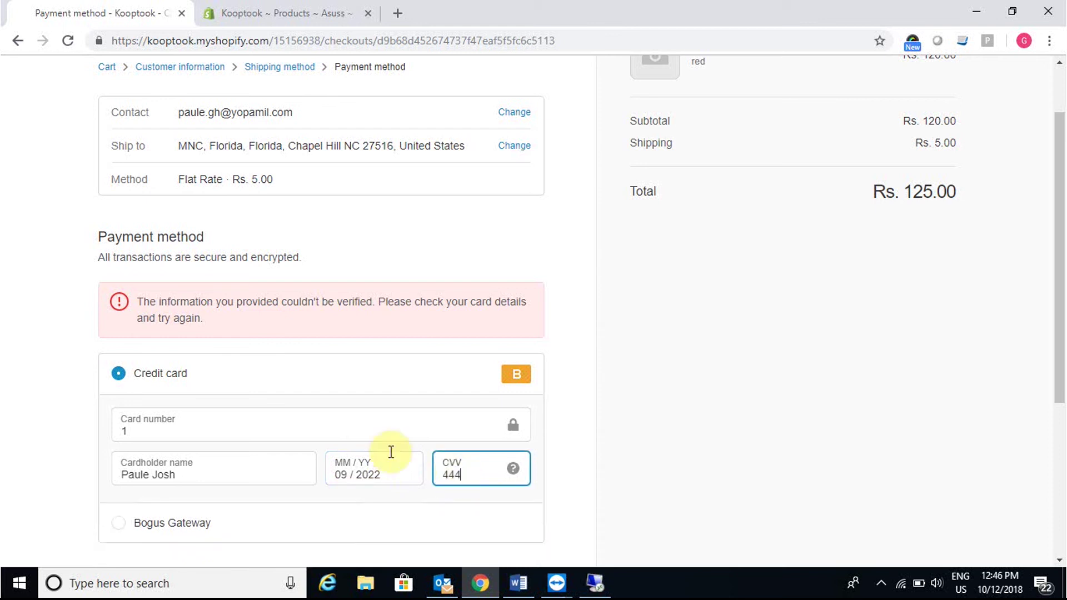
scroll(406, 456, down, 4)
click(493, 516)
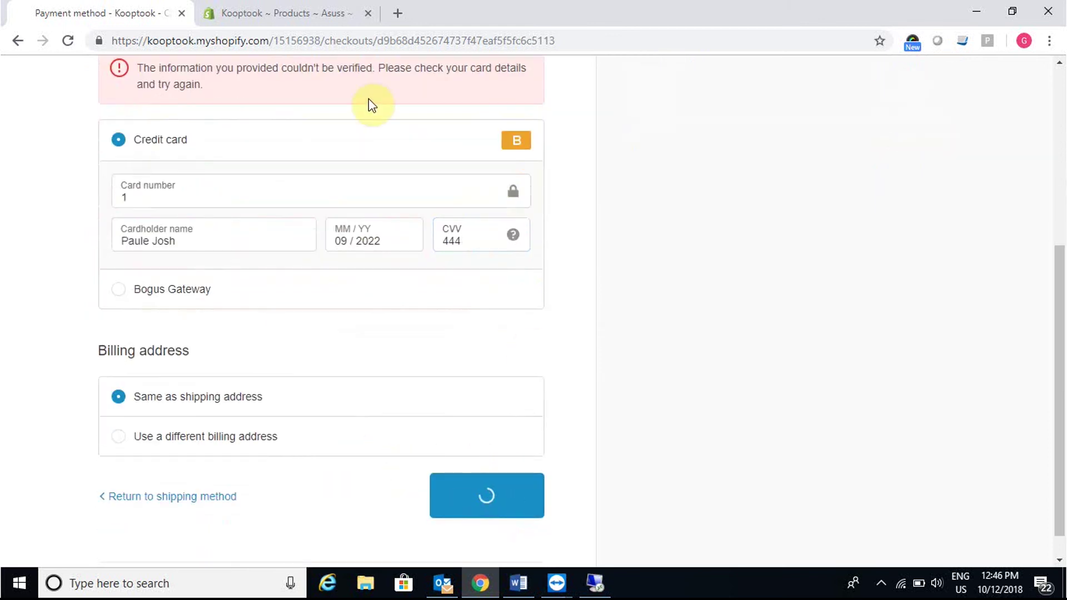
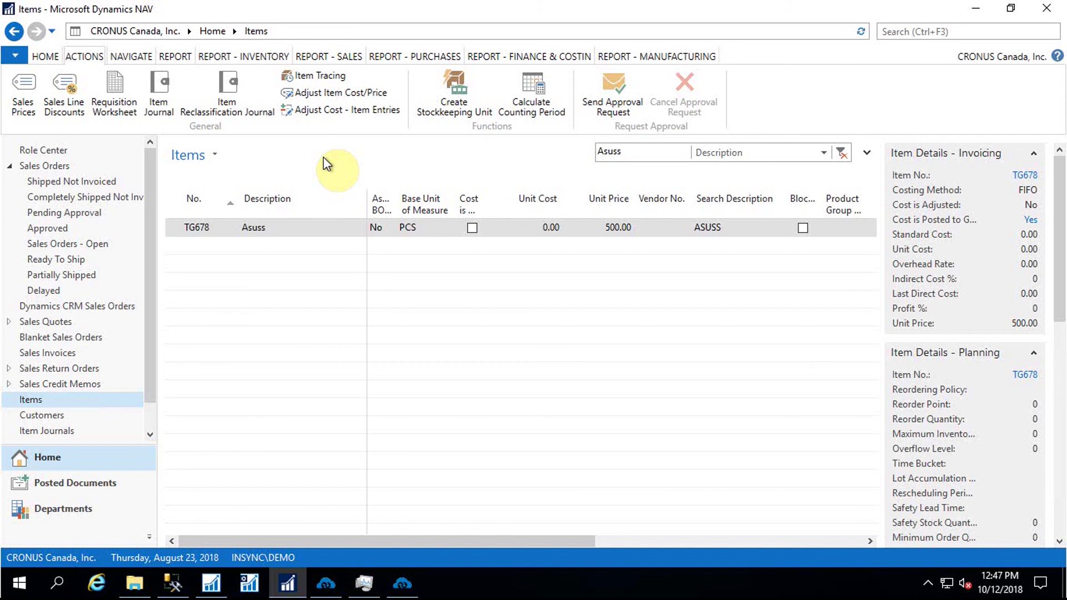
- Glance at the APPSeCONNECT sync panel, then go from the NAV Items list to Sales Orders
click(326, 583)
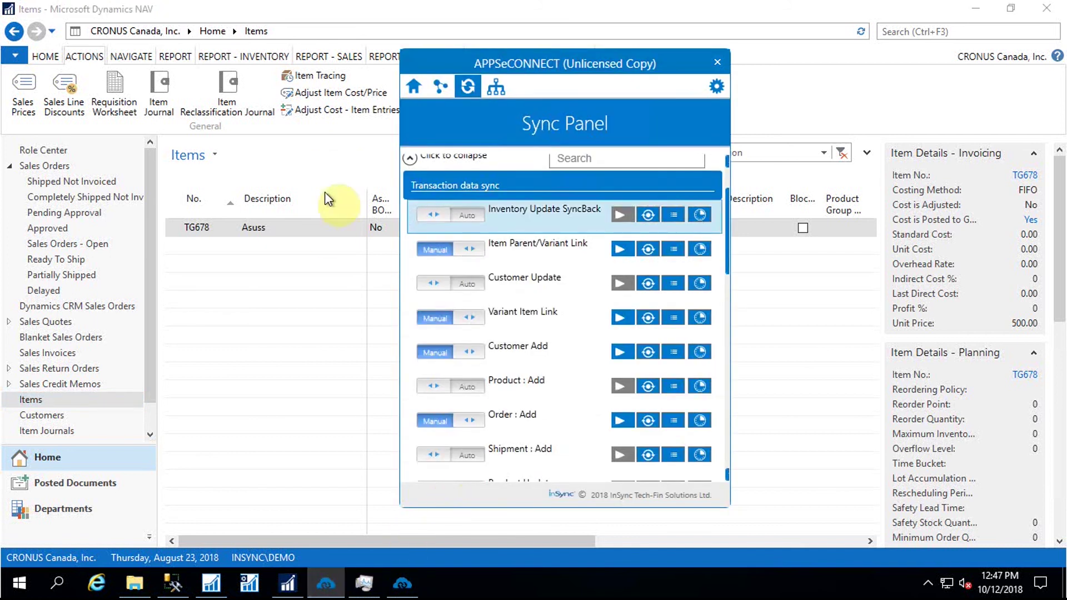
click(326, 193)
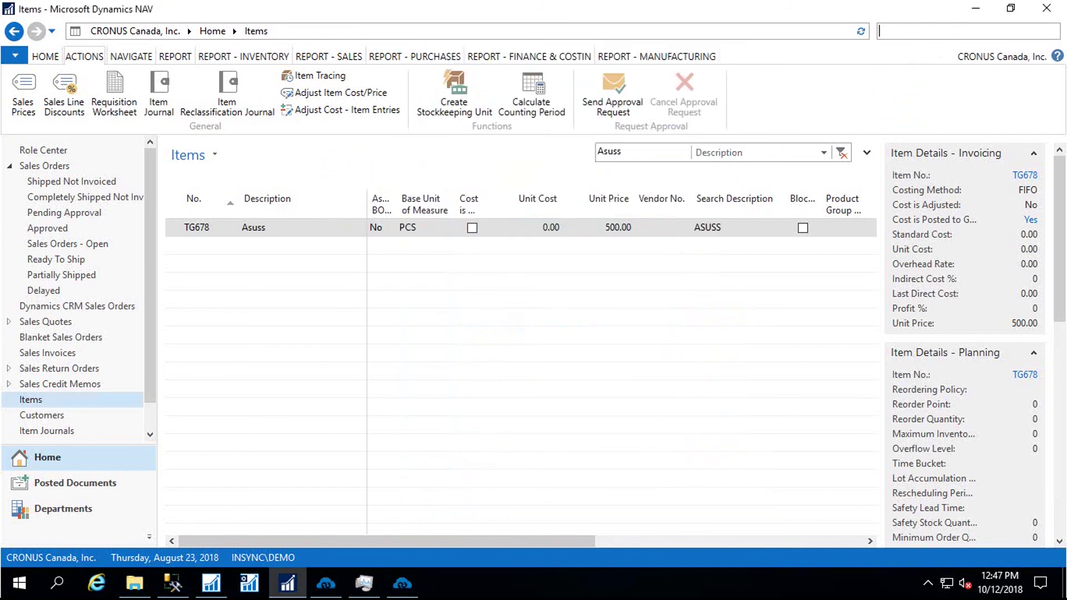
click(708, 47)
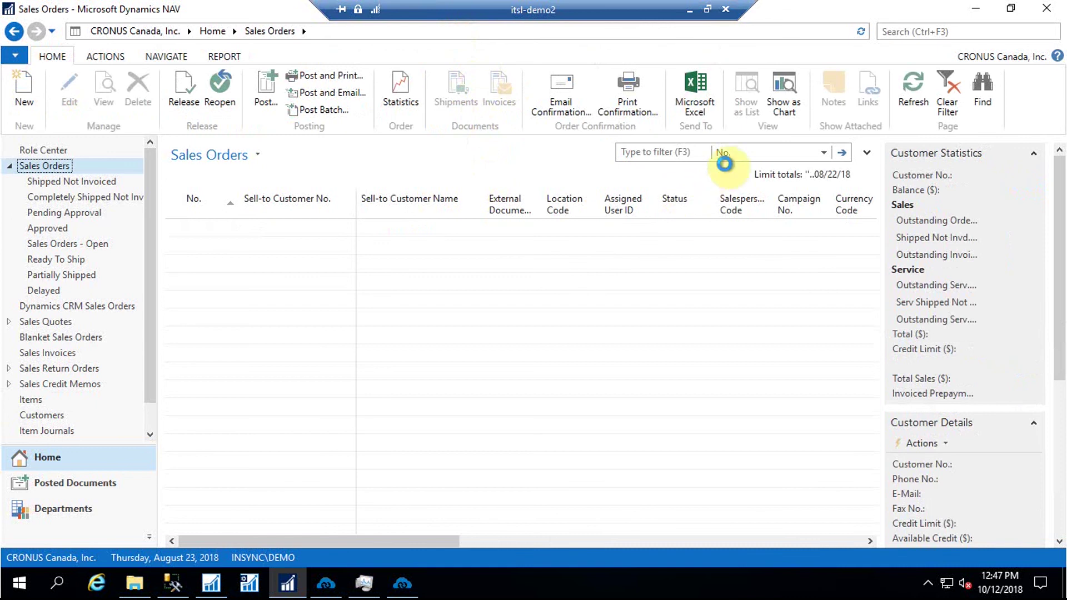
- Filter the Sales Orders list by Sell-to Customer Name and open order 1178
click(744, 155)
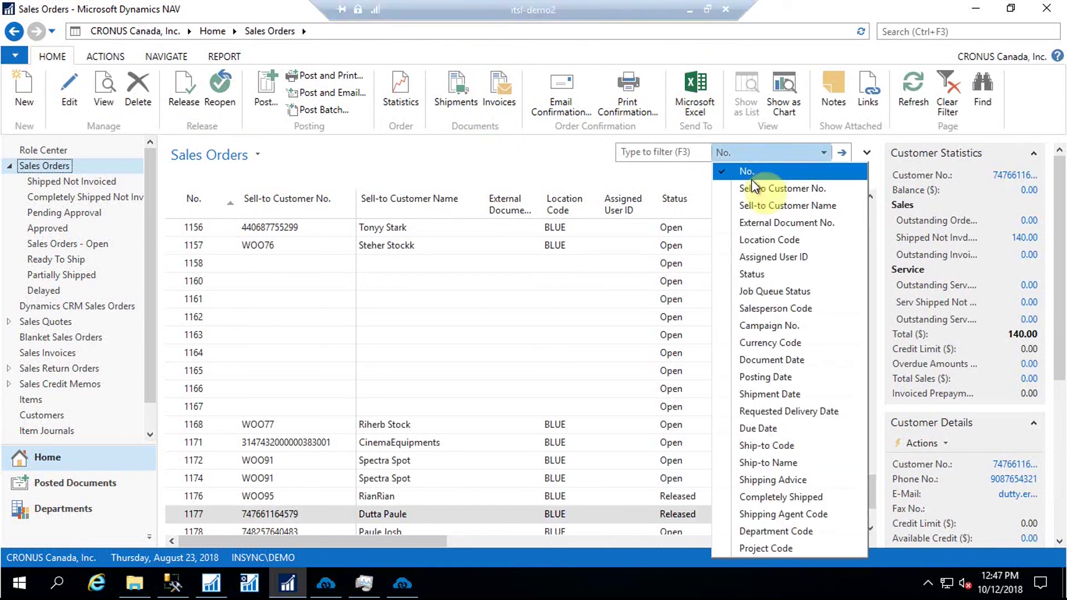
click(769, 204)
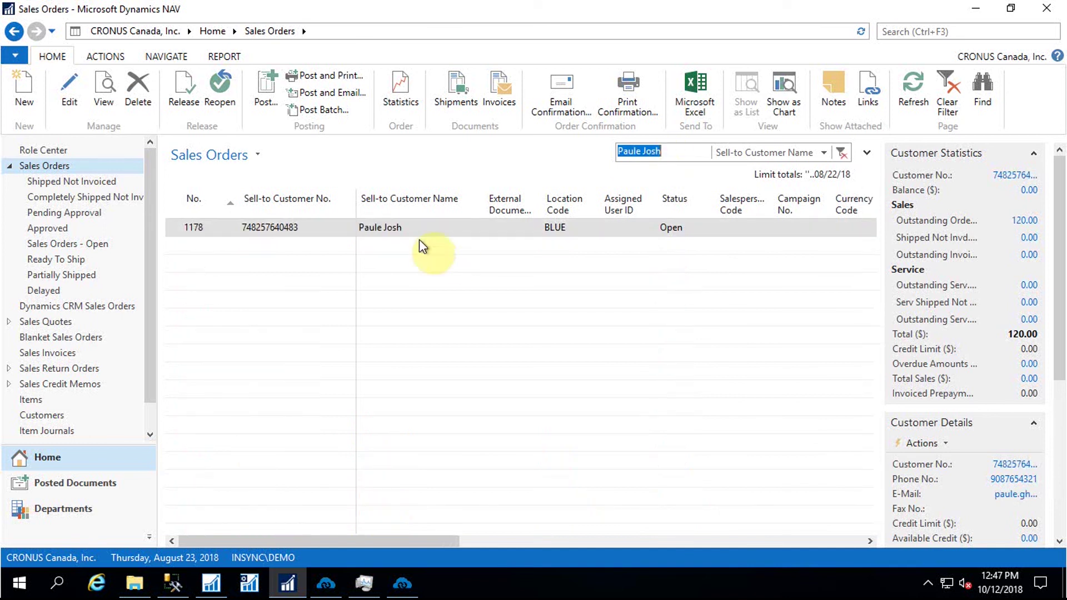
click(416, 229)
double_click(417, 228)
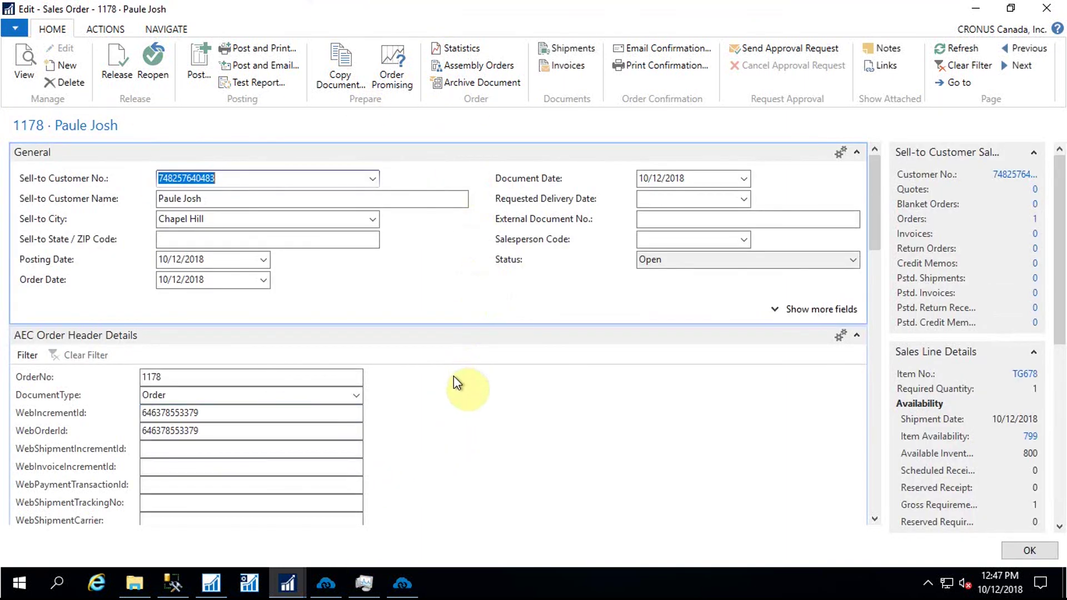
- Review order 1178's web details and line, then start posting it
scroll(457, 380, down, 3)
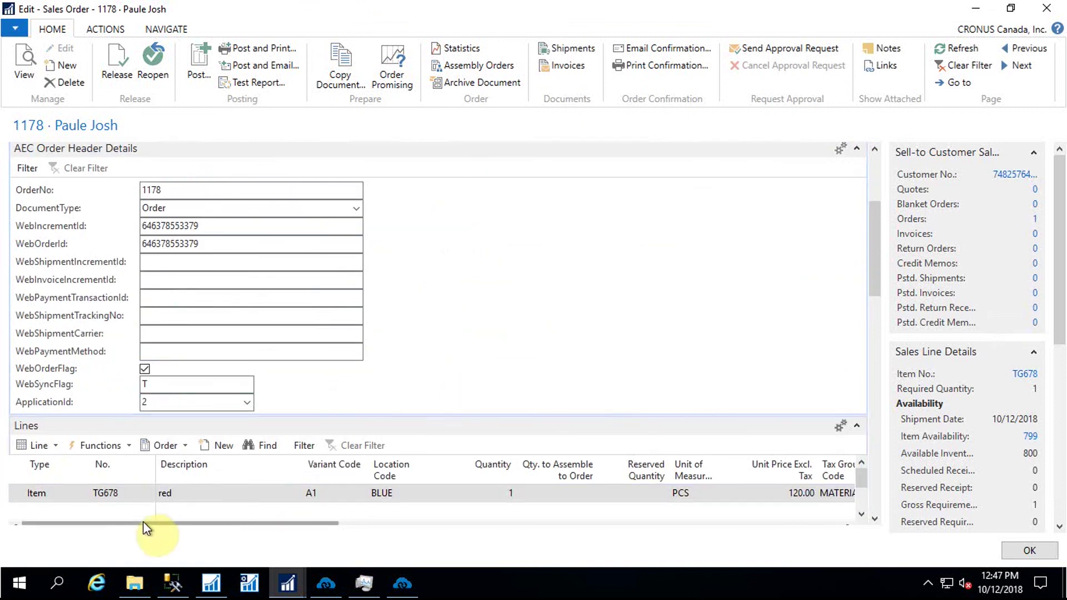
drag(338, 523, 305, 526)
scroll(639, 341, down, 3)
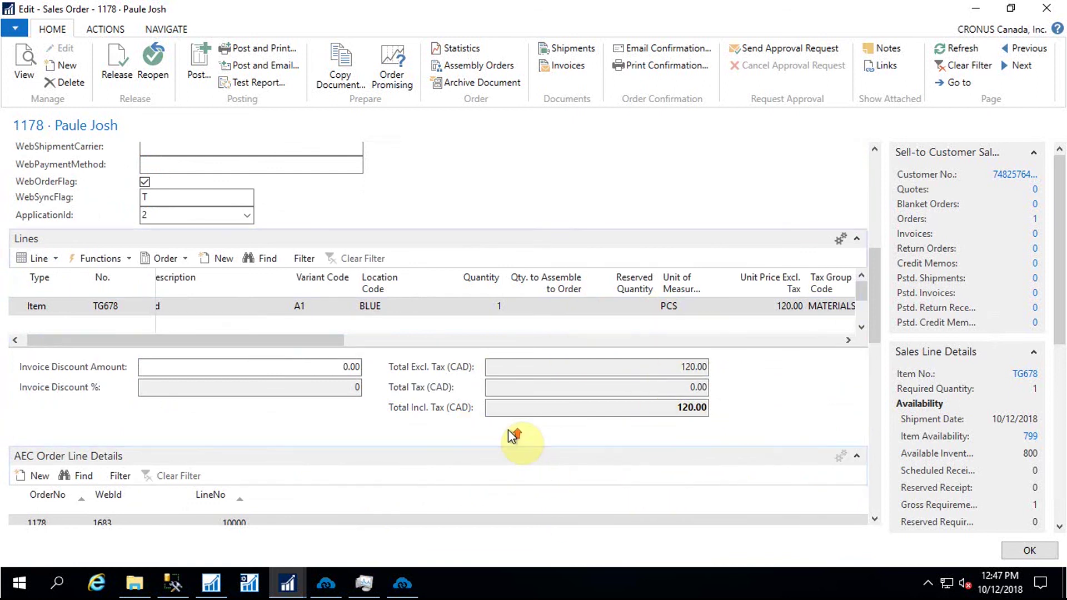
scroll(512, 435, up, 3)
scroll(374, 333, up, 2)
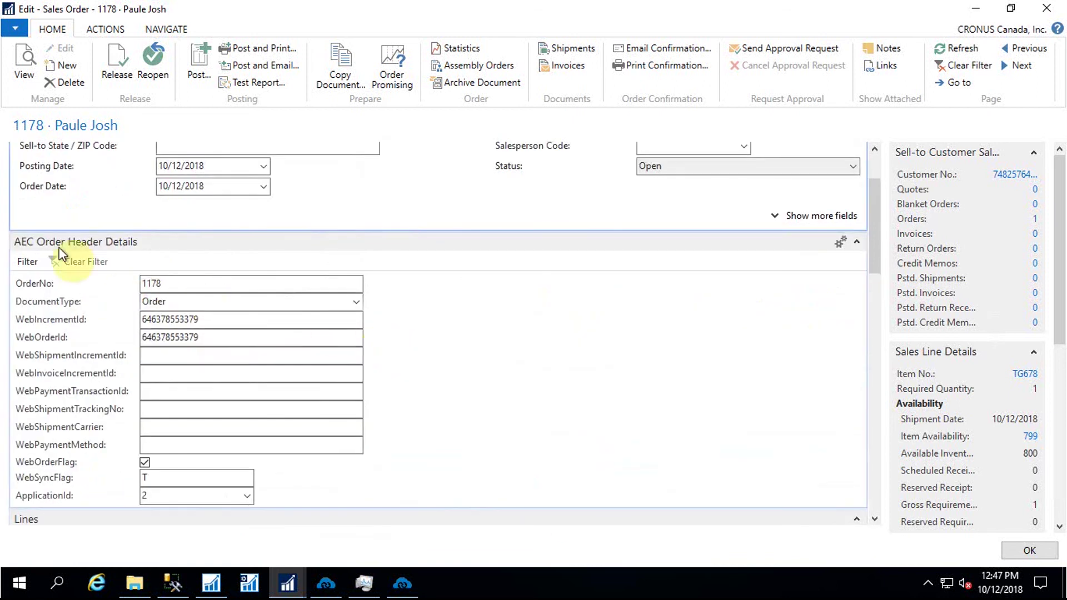
scroll(524, 345, down, 5)
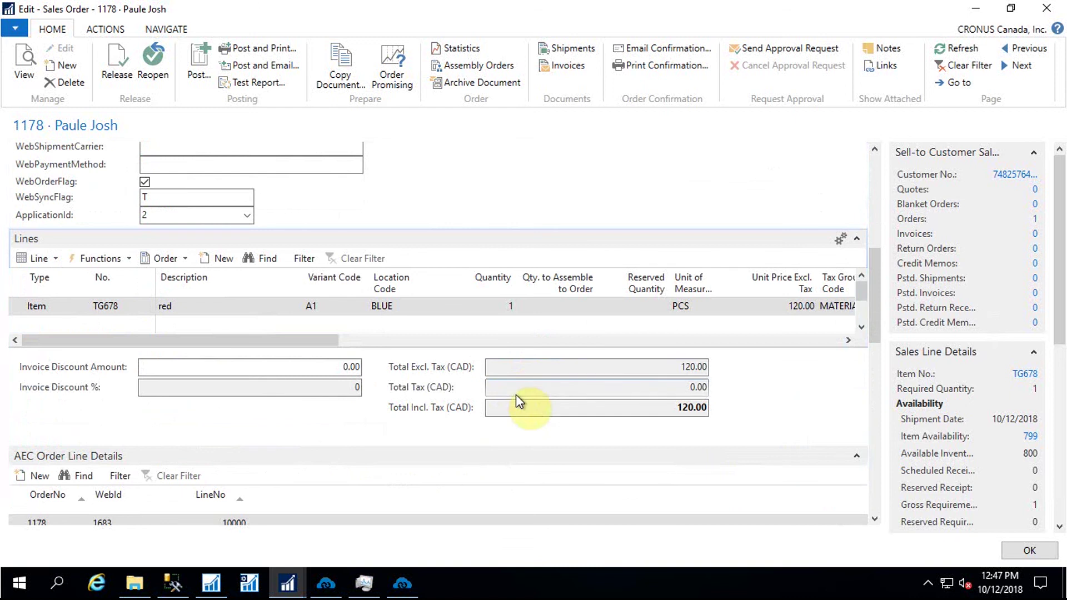
scroll(519, 401, up, 2)
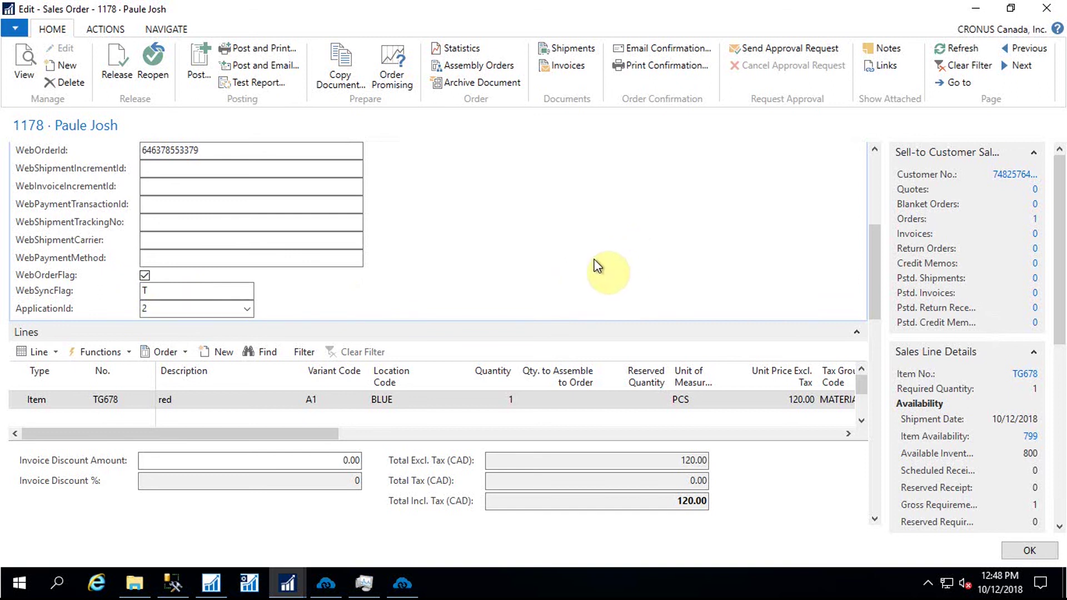
click(205, 69)
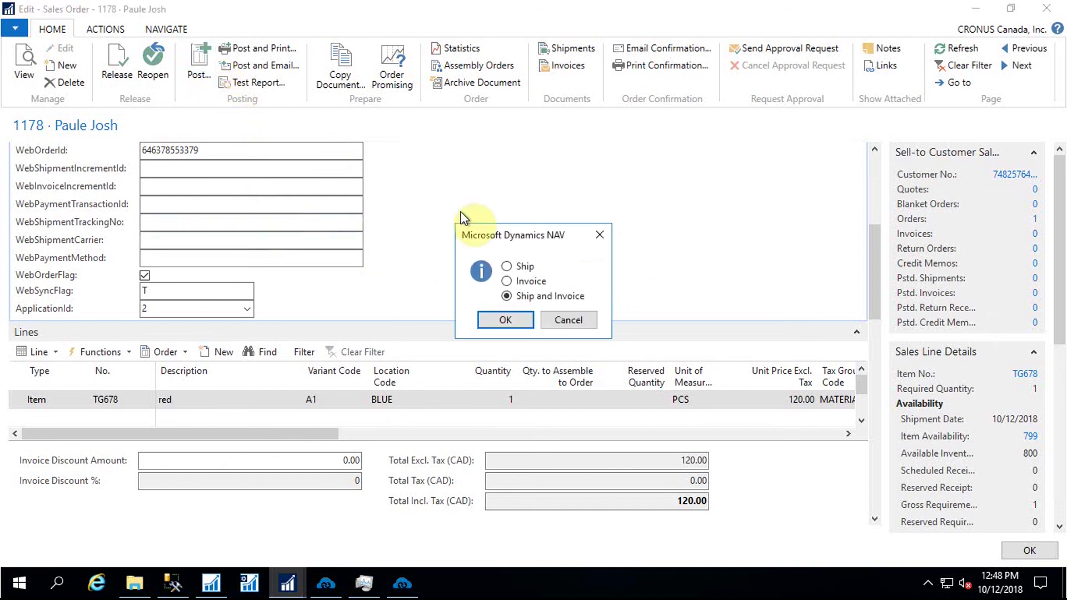
- Post order 1178 with the Ship option and close the order card
click(506, 266)
click(520, 319)
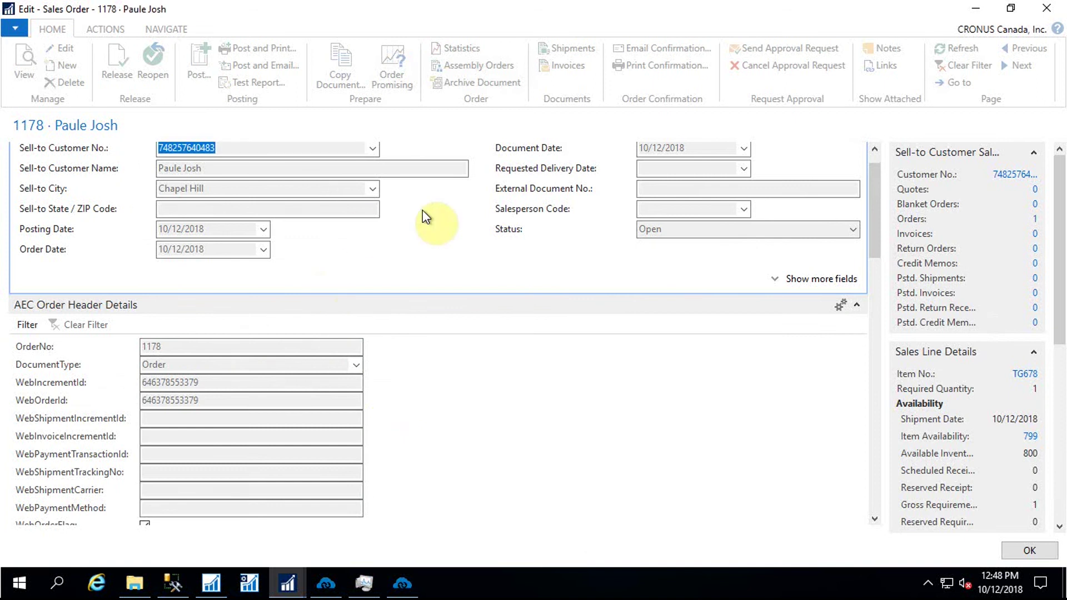
click(1012, 549)
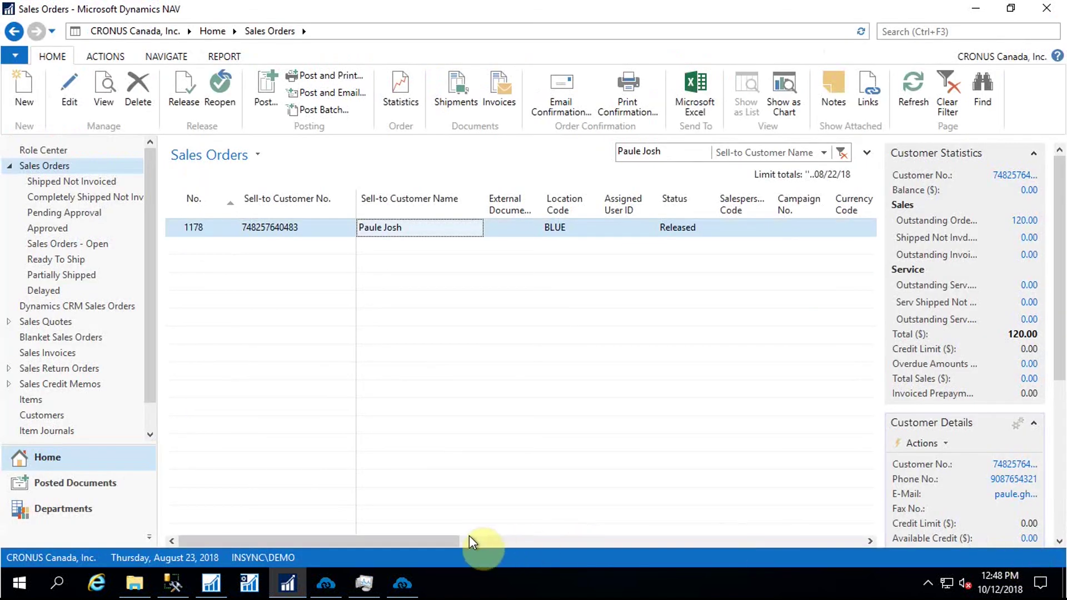
- Filter Posted Sales Shipments by the customer's name and select new shipment 102059
click(75, 488)
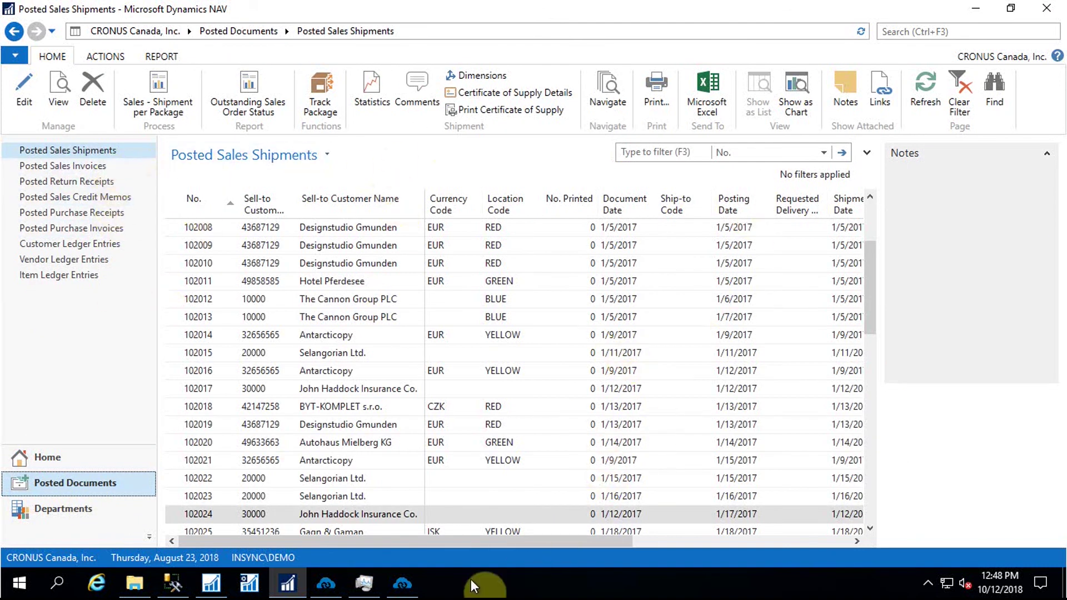
click(769, 155)
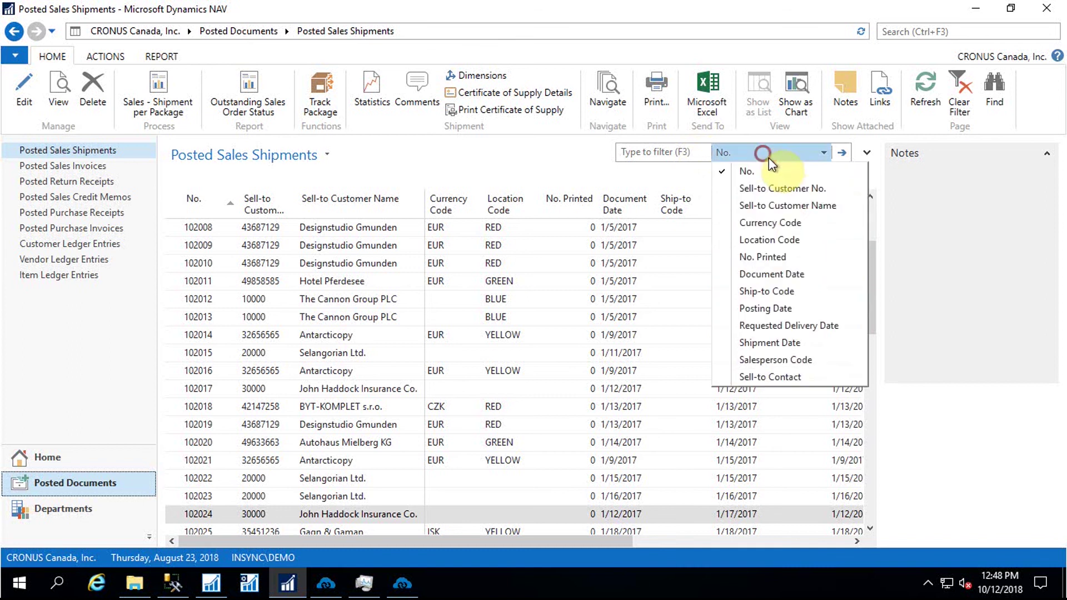
click(785, 203)
text(P)
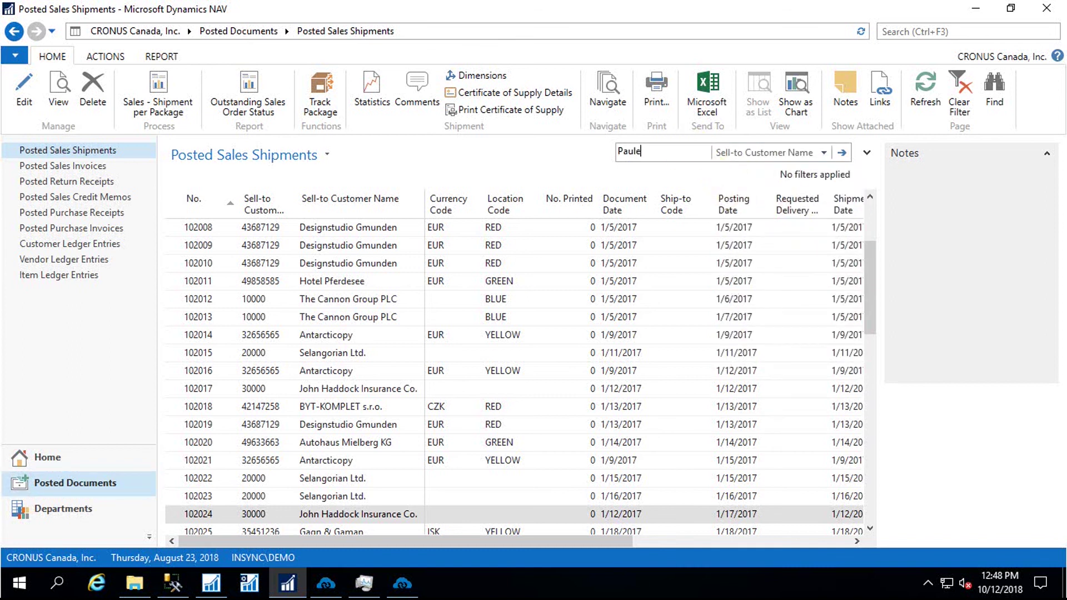
text(aule)
key(Return)
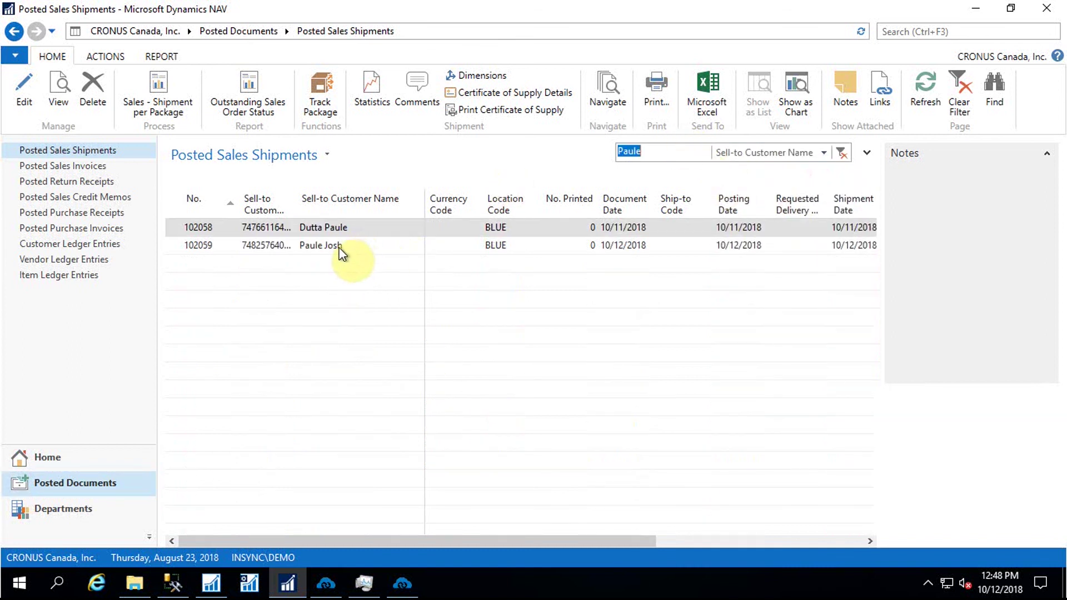
click(339, 248)
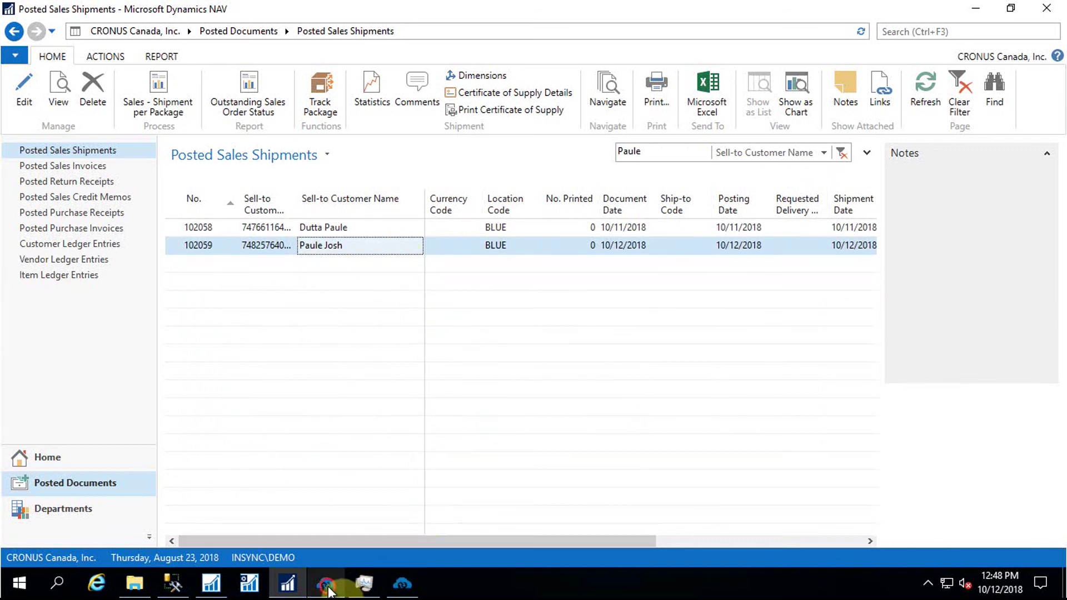
click(326, 584)
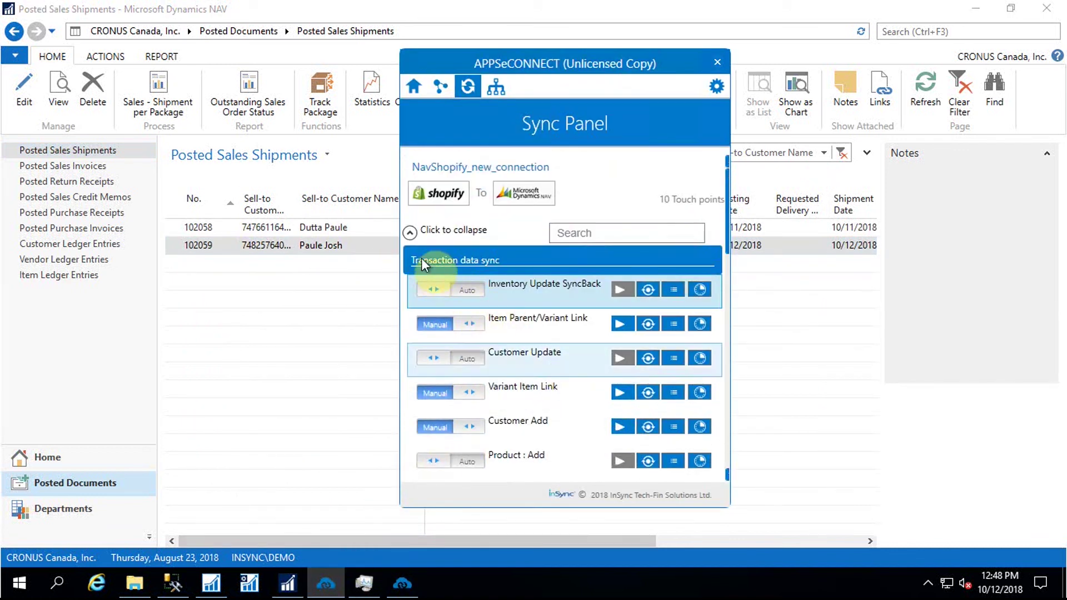
- Run the Fulfillment Add sync and confirm shipment S102059 succeeded in its transaction log
click(411, 230)
scroll(606, 388, down, 2)
scroll(607, 388, down, 5)
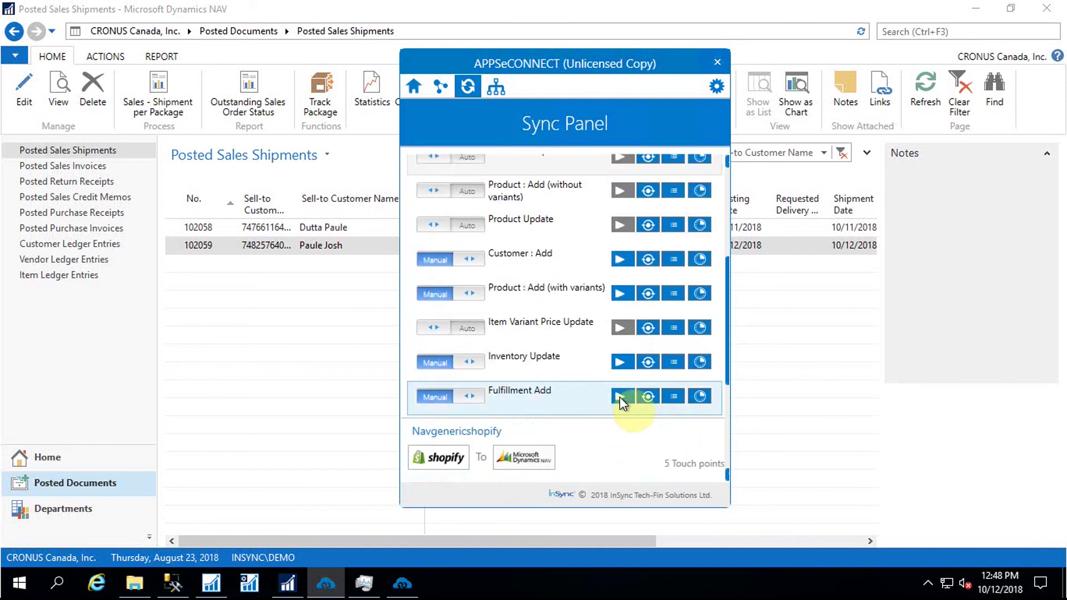
click(619, 397)
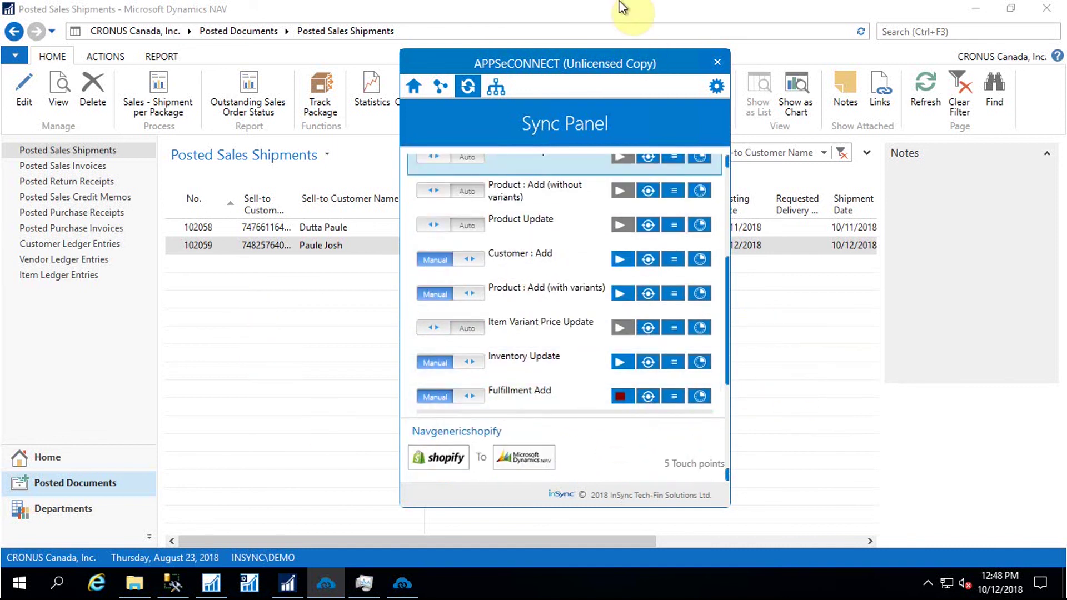
mouse_move(623, 7)
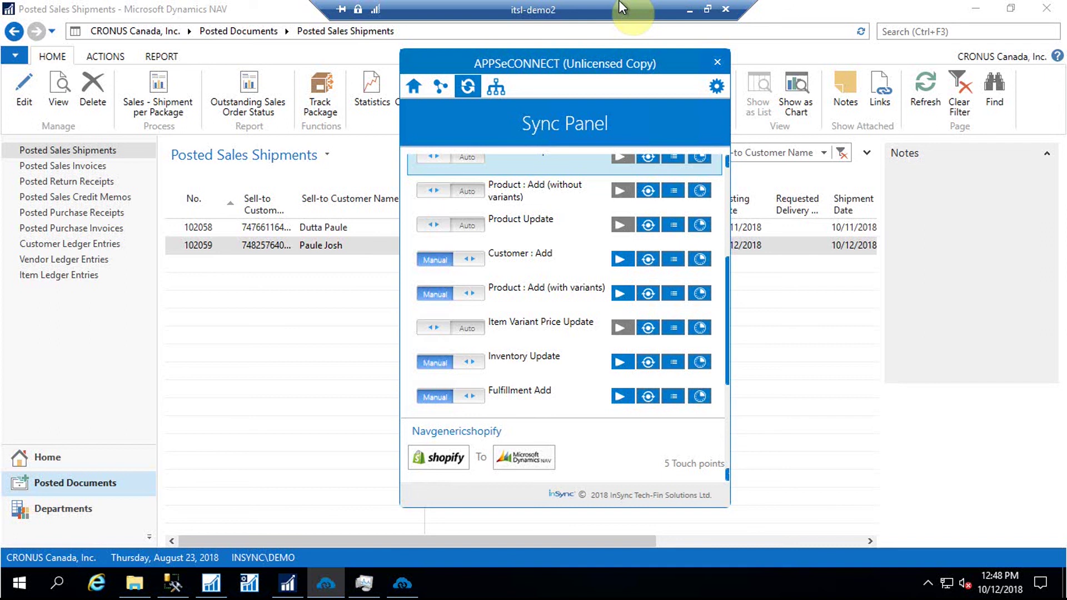
click(645, 397)
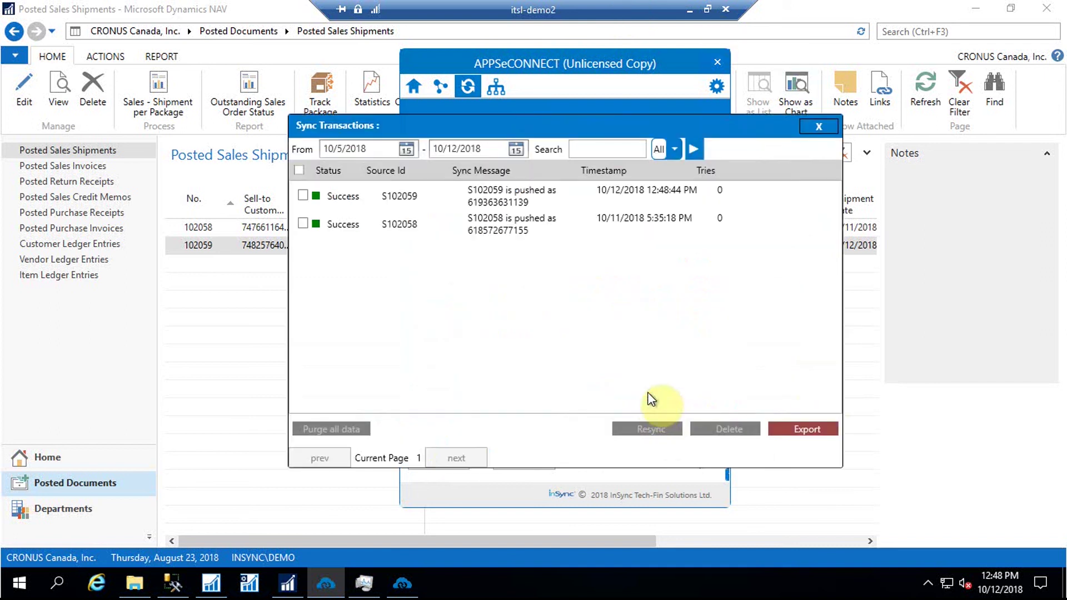
click(817, 126)
click(689, 9)
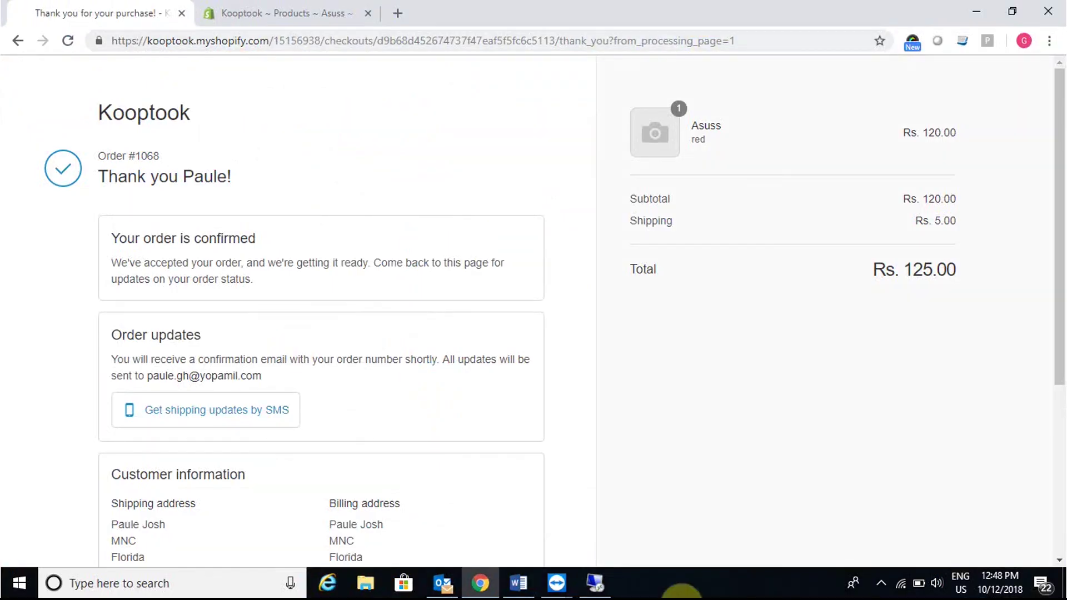
- Go from the thank-you page to My Account, where order #1068 shows Paid and Fulfilled
scroll(543, 437, down, 5)
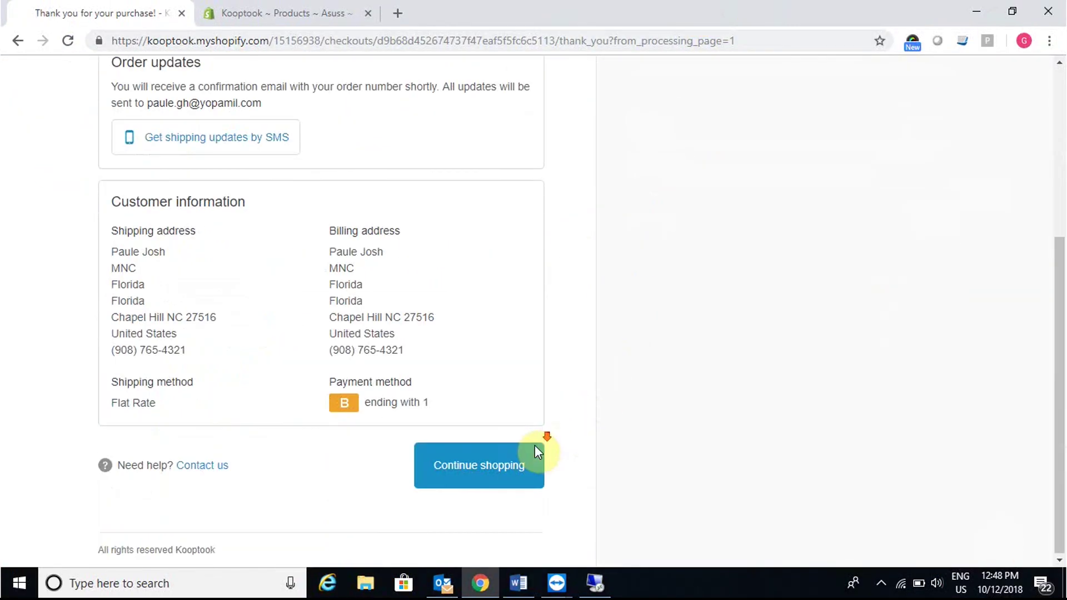
click(484, 474)
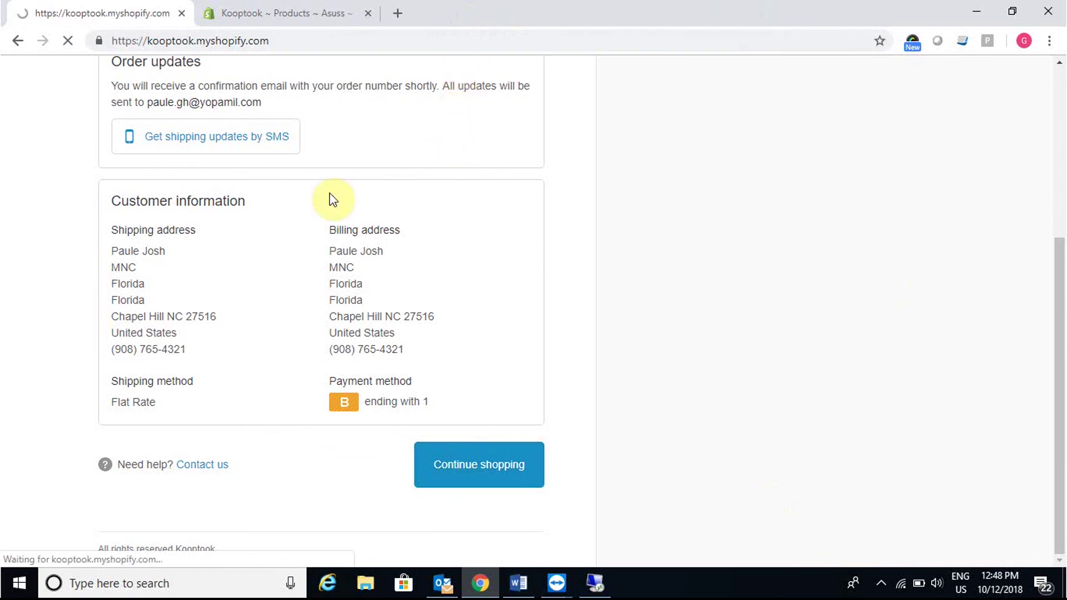
scroll(658, 298, down, 7)
scroll(645, 345, down, 10)
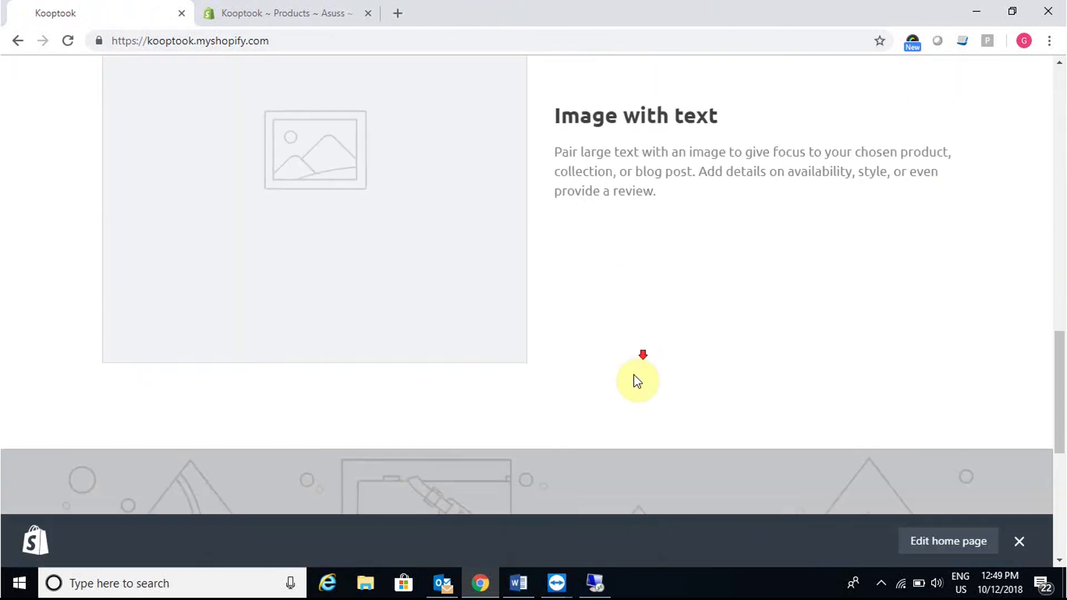
click(586, 454)
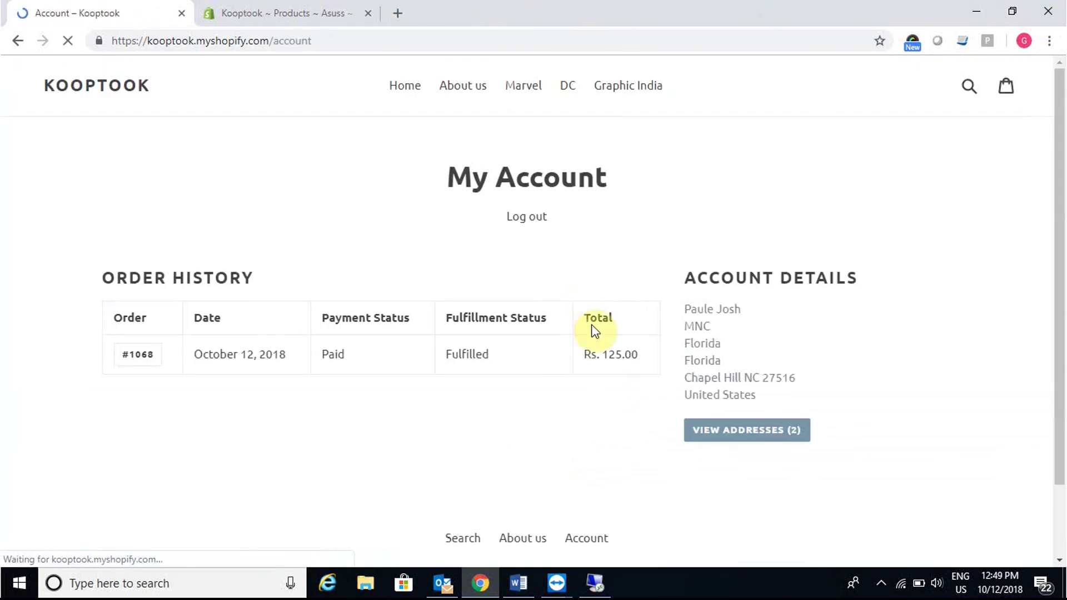